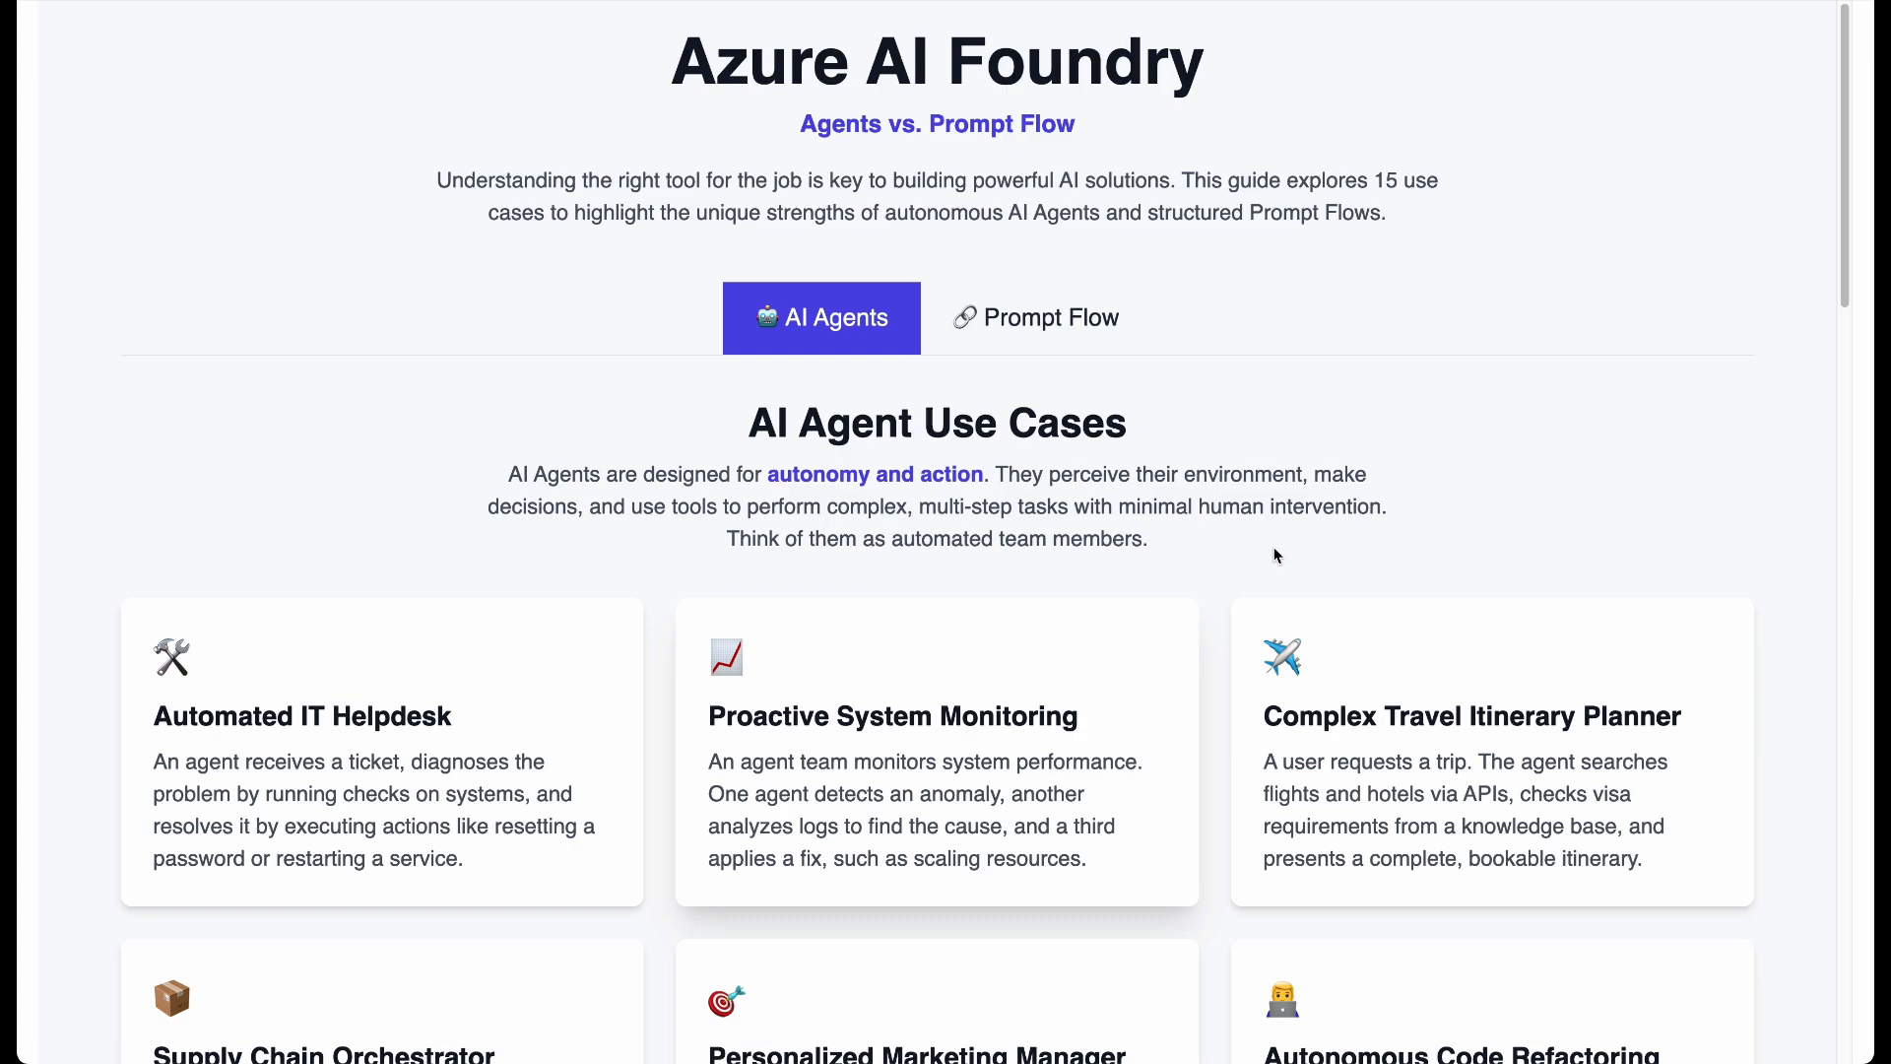
# - Review the AI Agents use cases and the Prompt Flow use cases in the Azure AI Foundry comparison guide
pyautogui.scroll(1, 1846, 222)
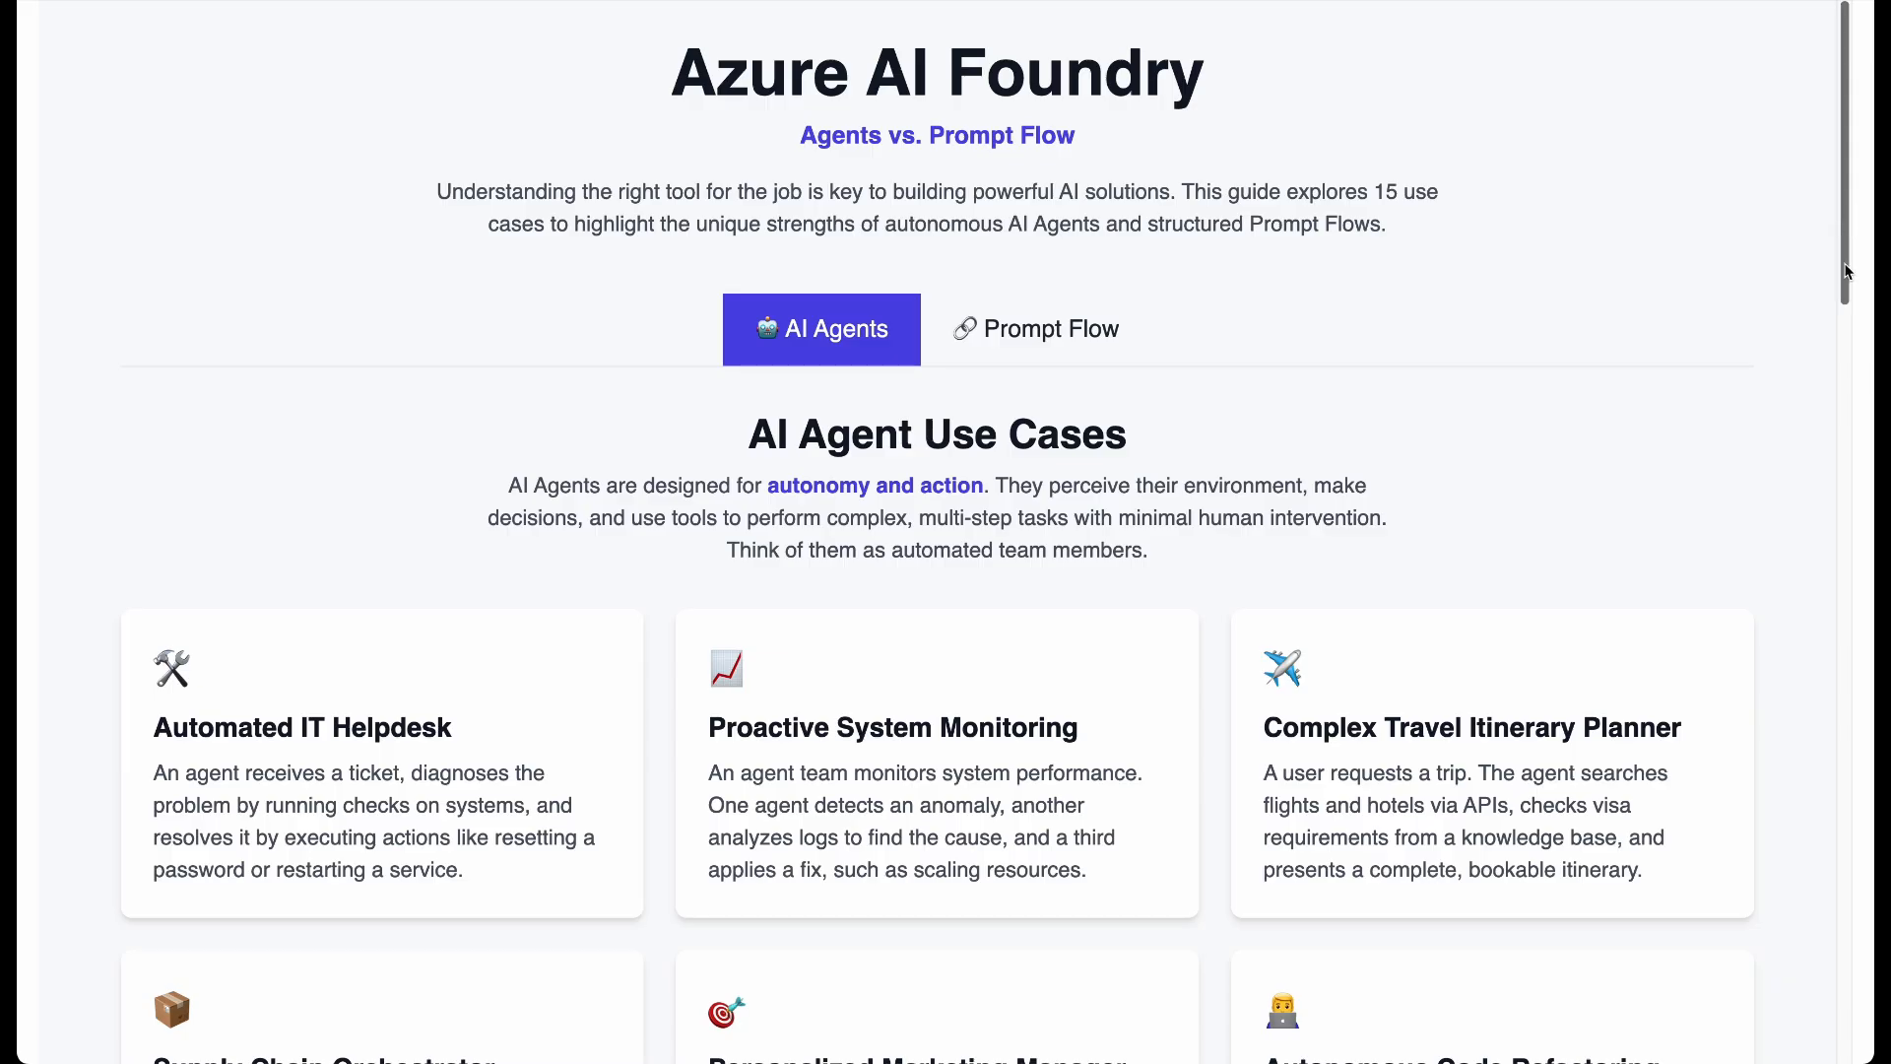
pyautogui.moveTo(1848, 271); pyautogui.dragTo(1850, 368)
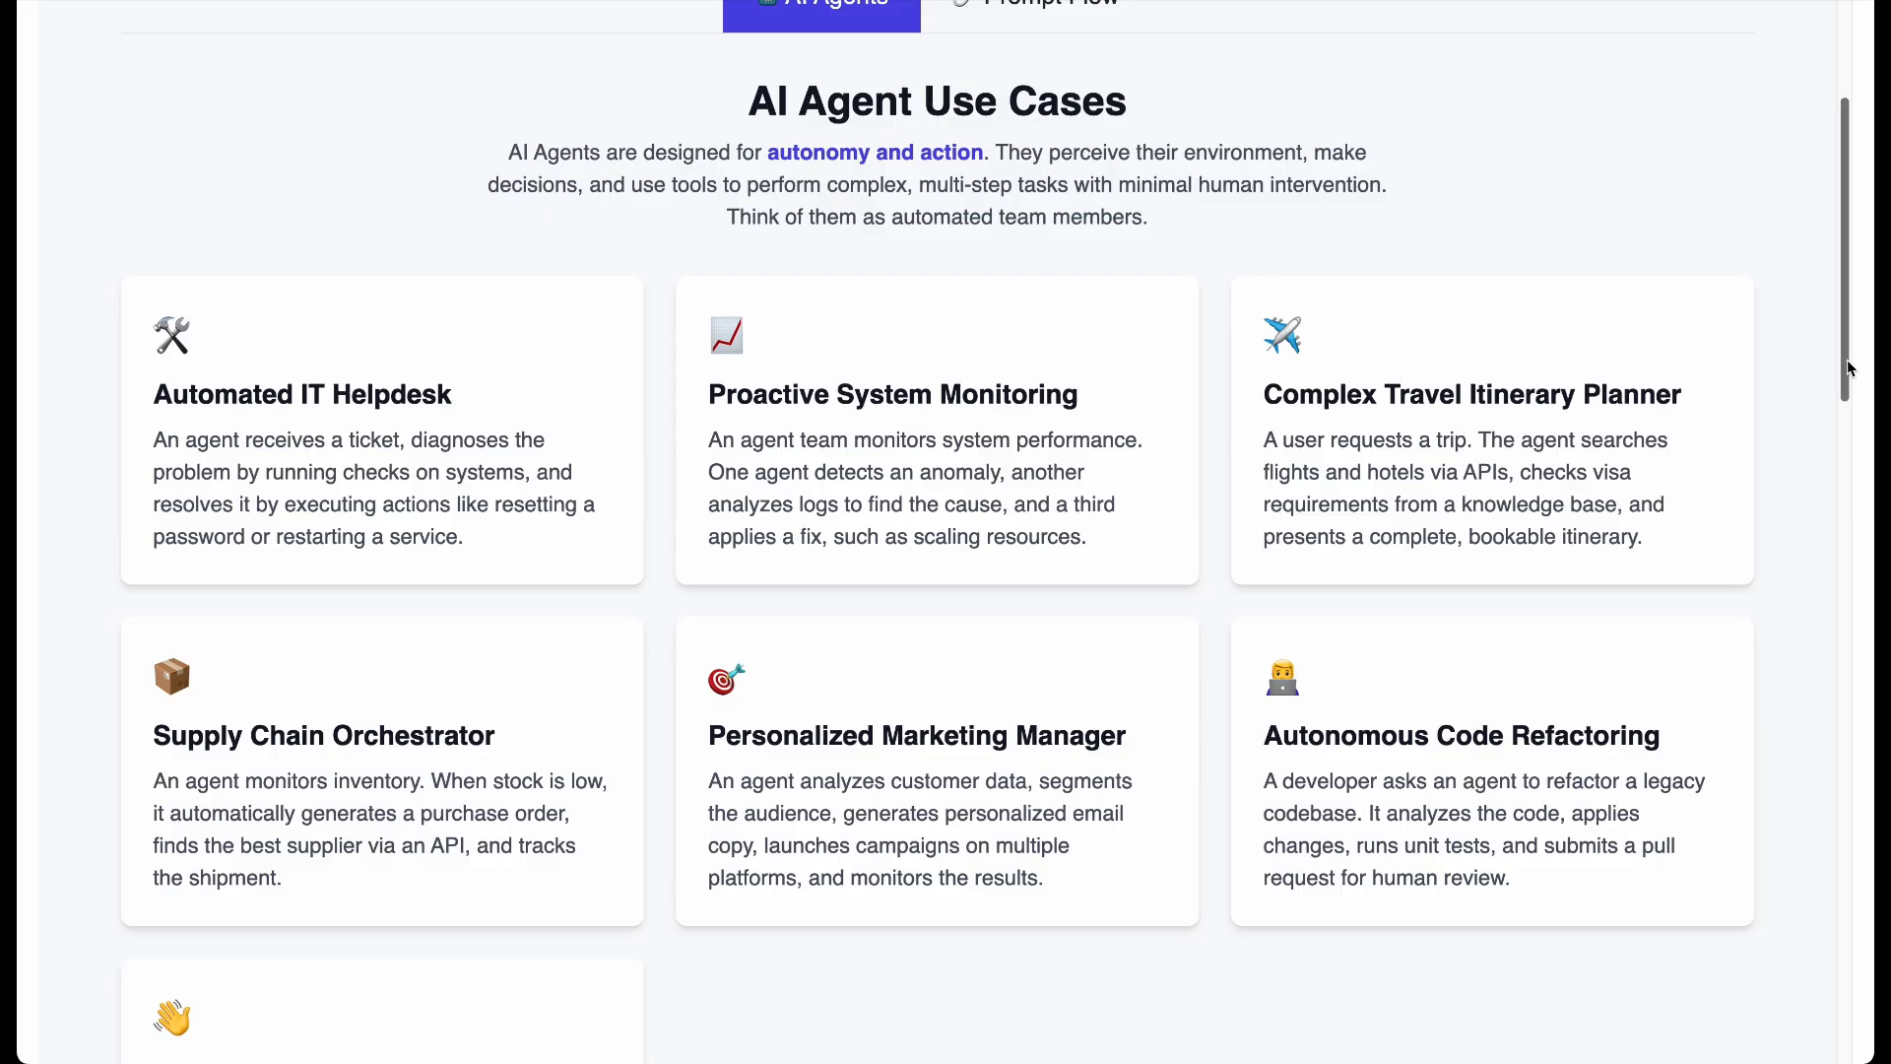
pyautogui.moveTo(1850, 368); pyautogui.dragTo(1854, 466)
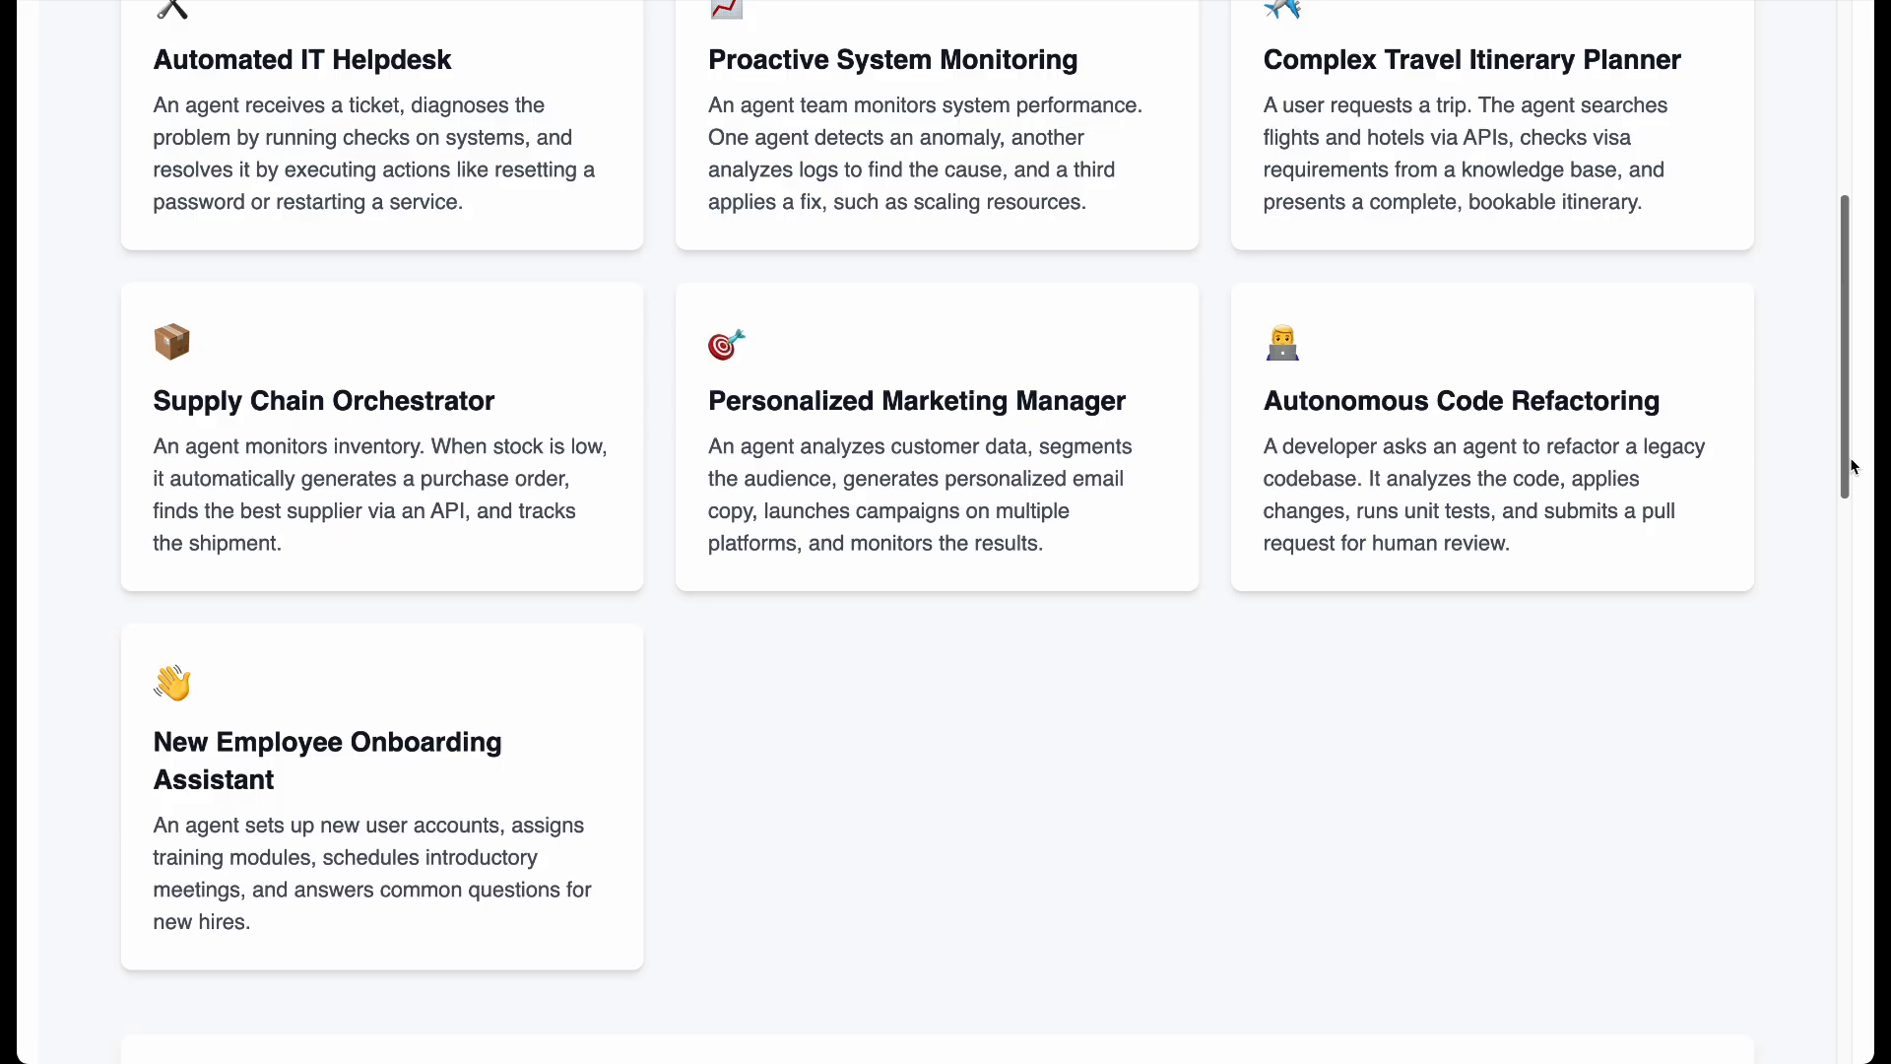
pyautogui.moveTo(1854, 466); pyautogui.dragTo(1817, 258)
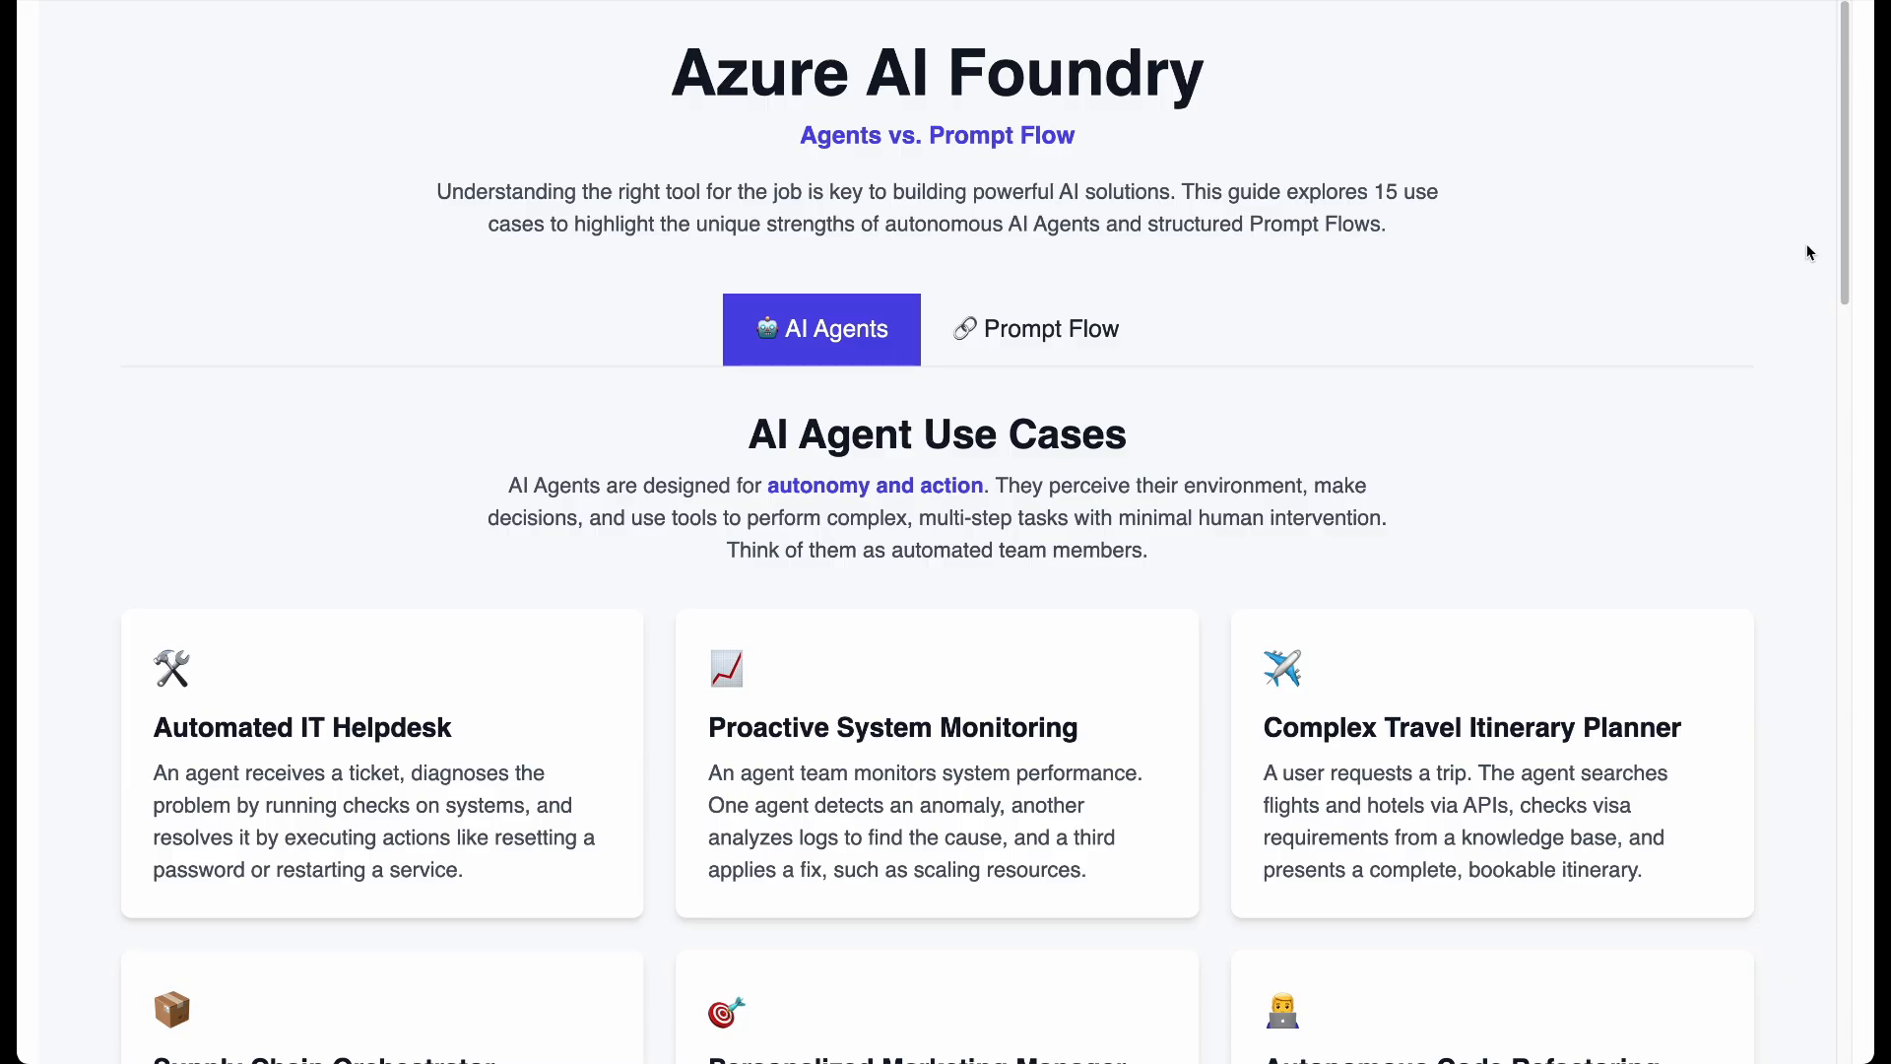
pyautogui.click(1103, 327)
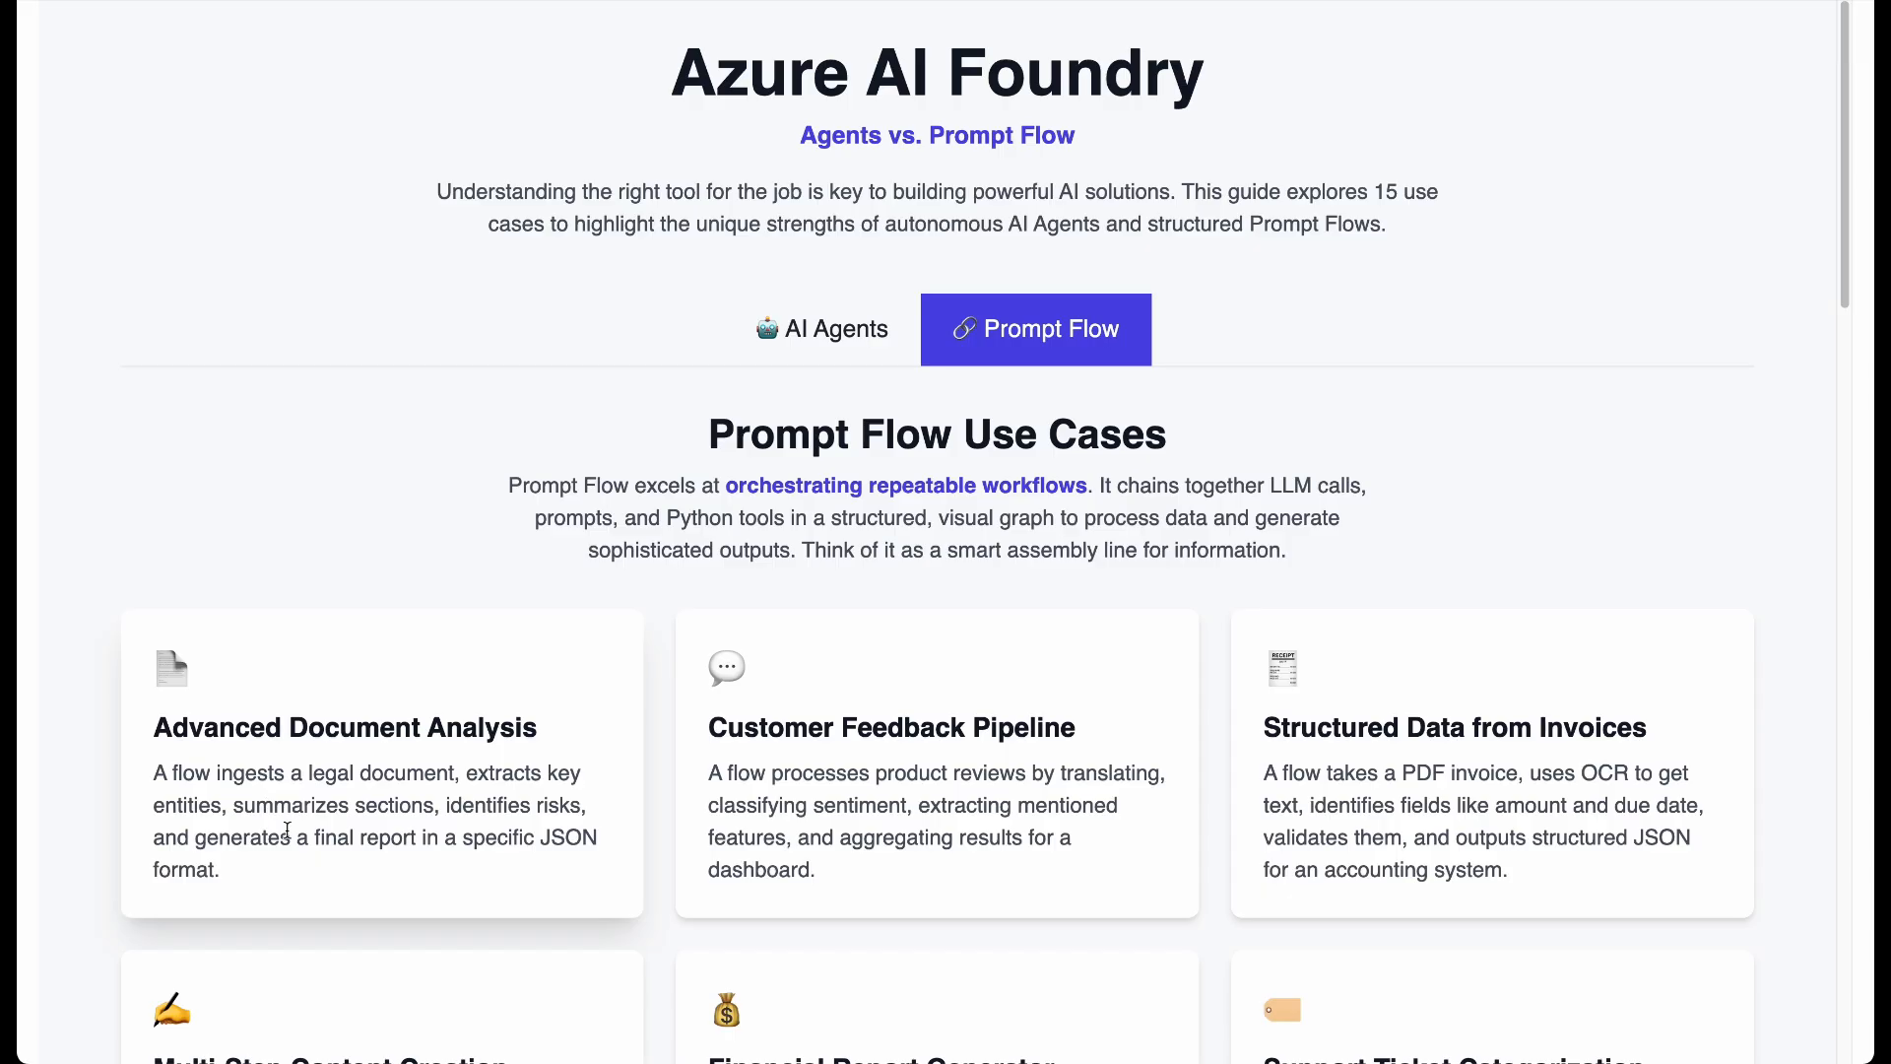
pyautogui.moveTo(1845, 298); pyautogui.dragTo(1847, 368)
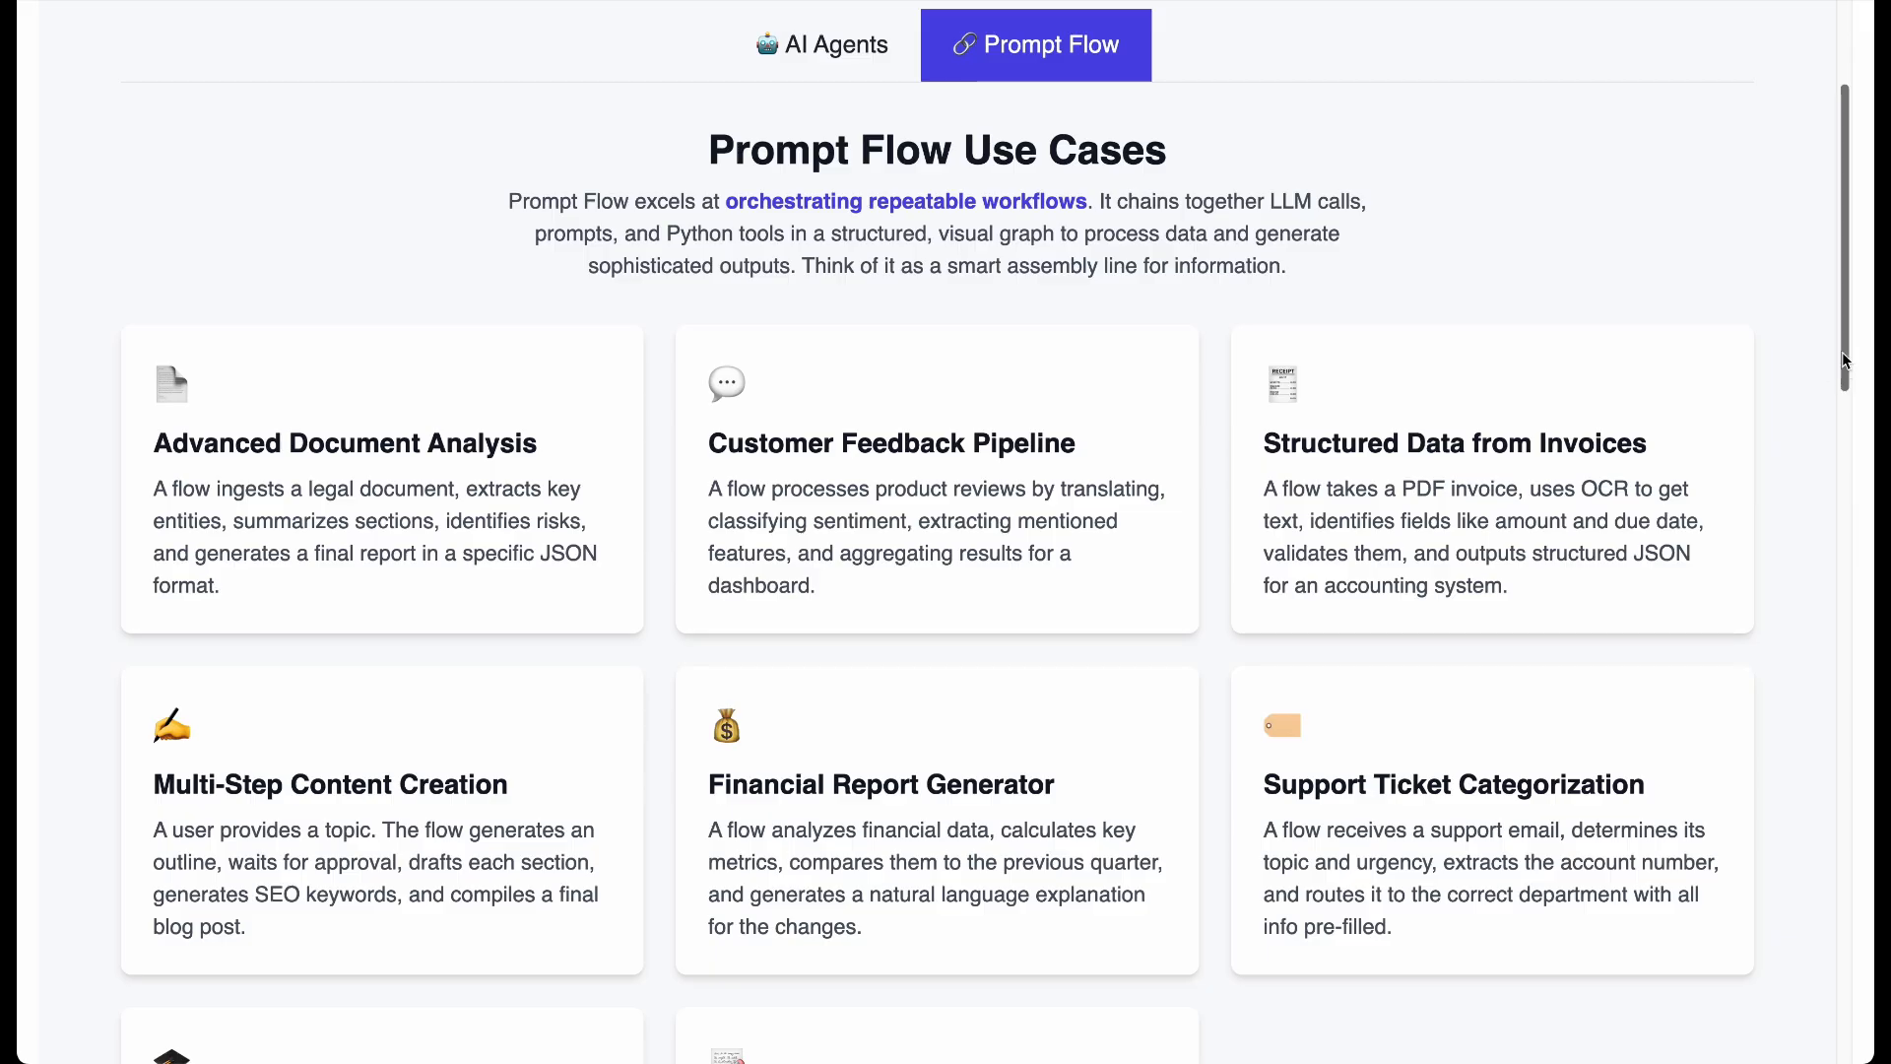
pyautogui.moveTo(1847, 368); pyautogui.dragTo(1848, 428)
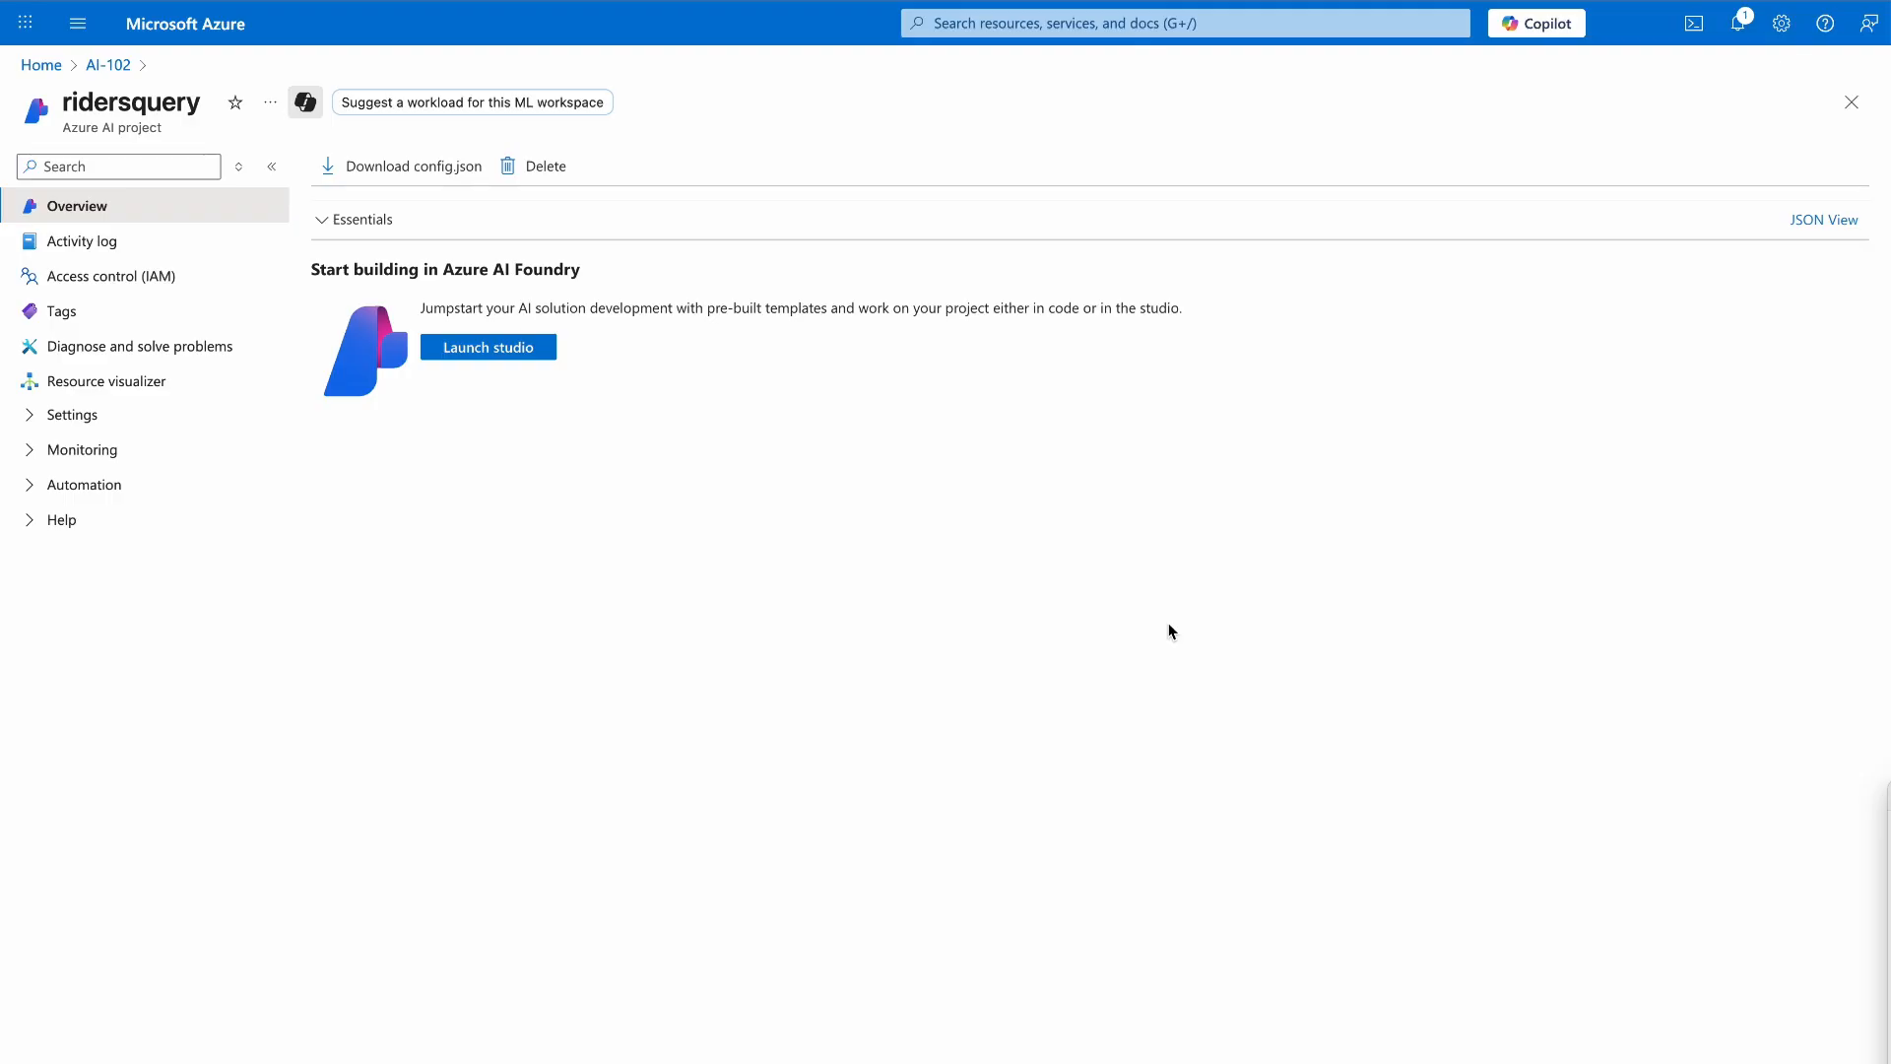
# - Open the ridersquery project in Azure AI Foundry and create a standard prompt flow with the folder name Joke
pyautogui.click(523, 351)
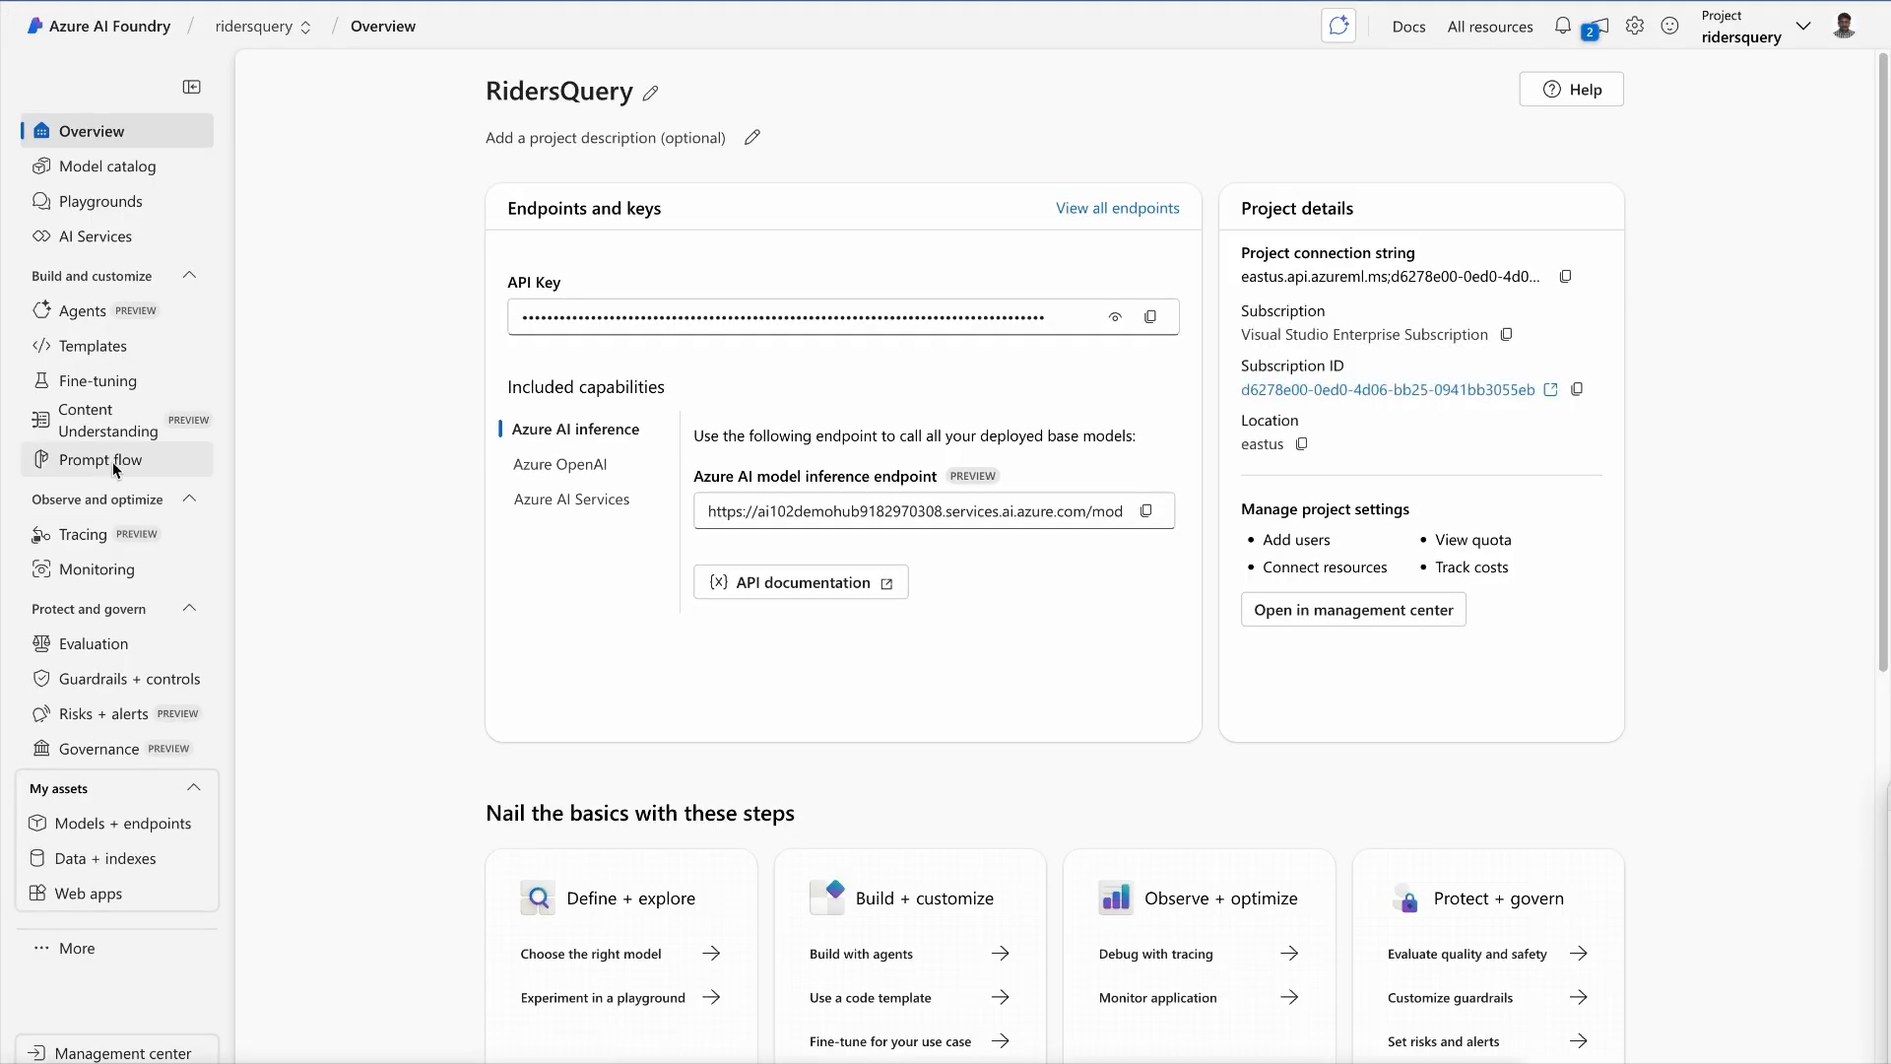
pyautogui.click(114, 467)
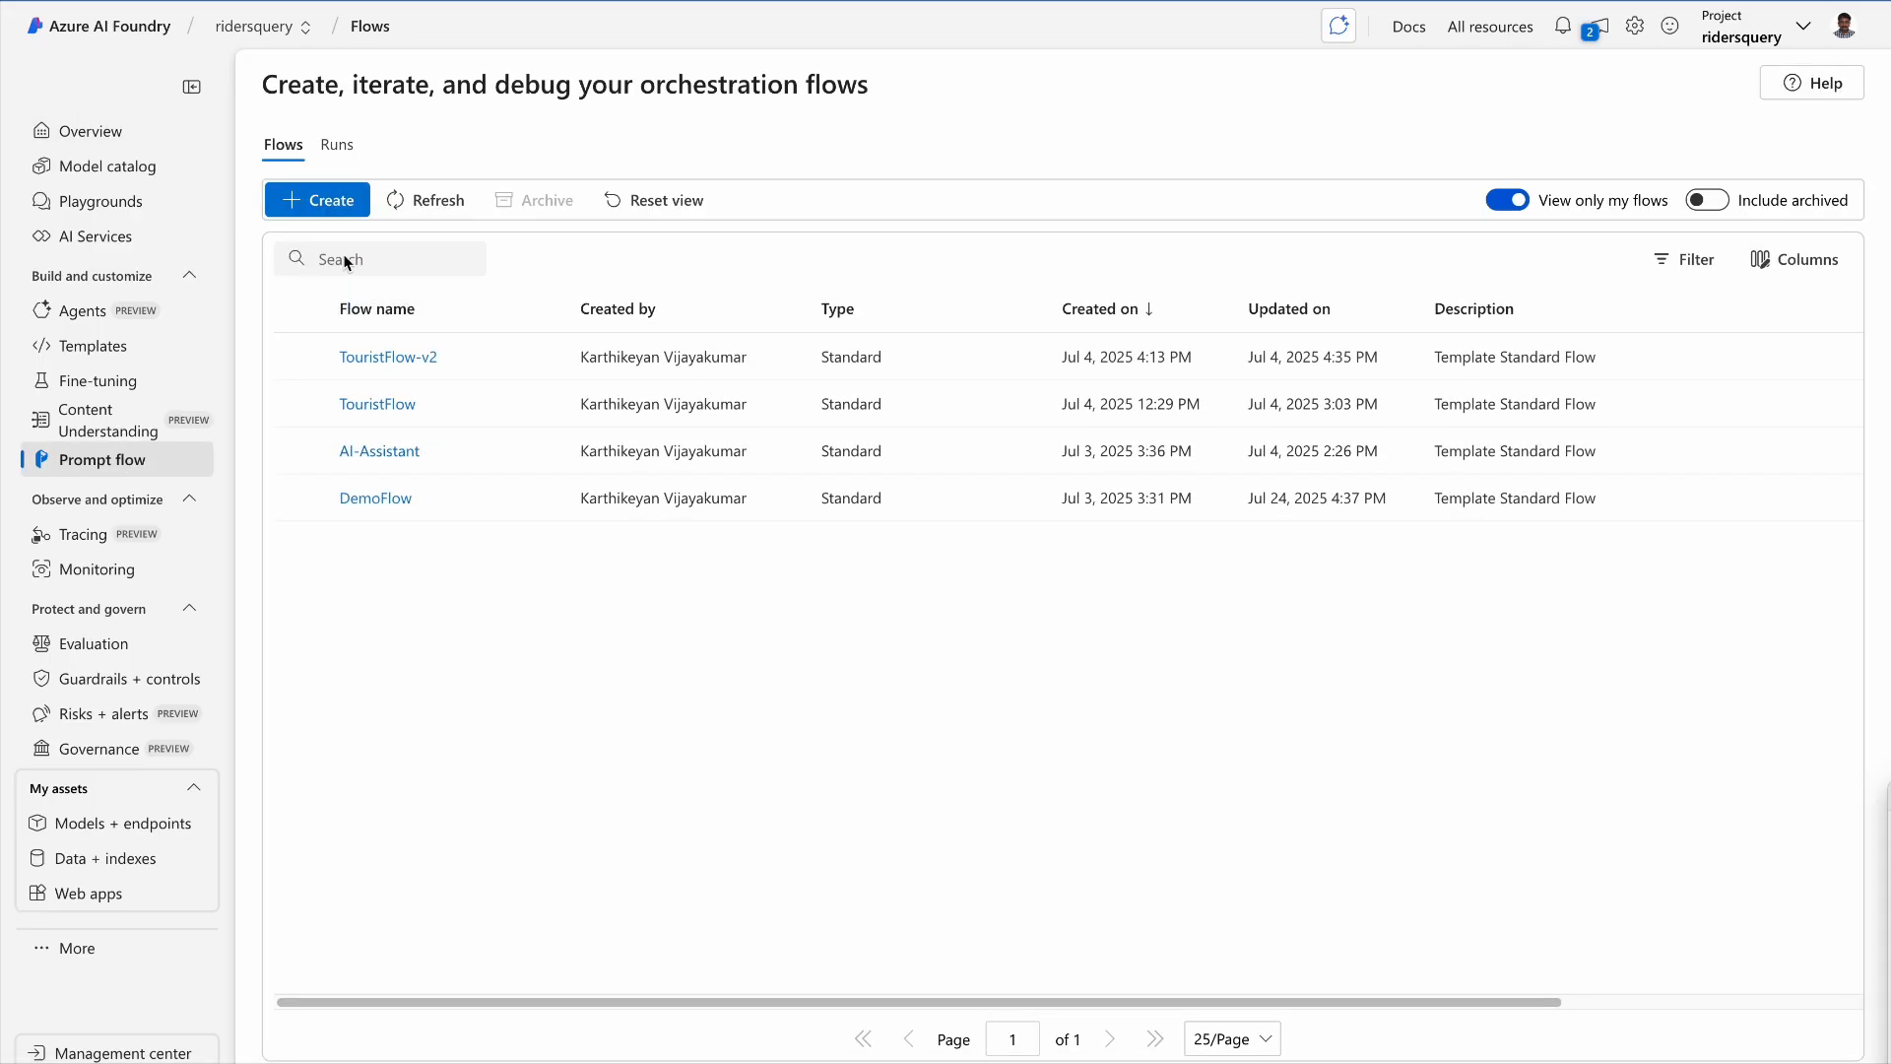
pyautogui.click(337, 209)
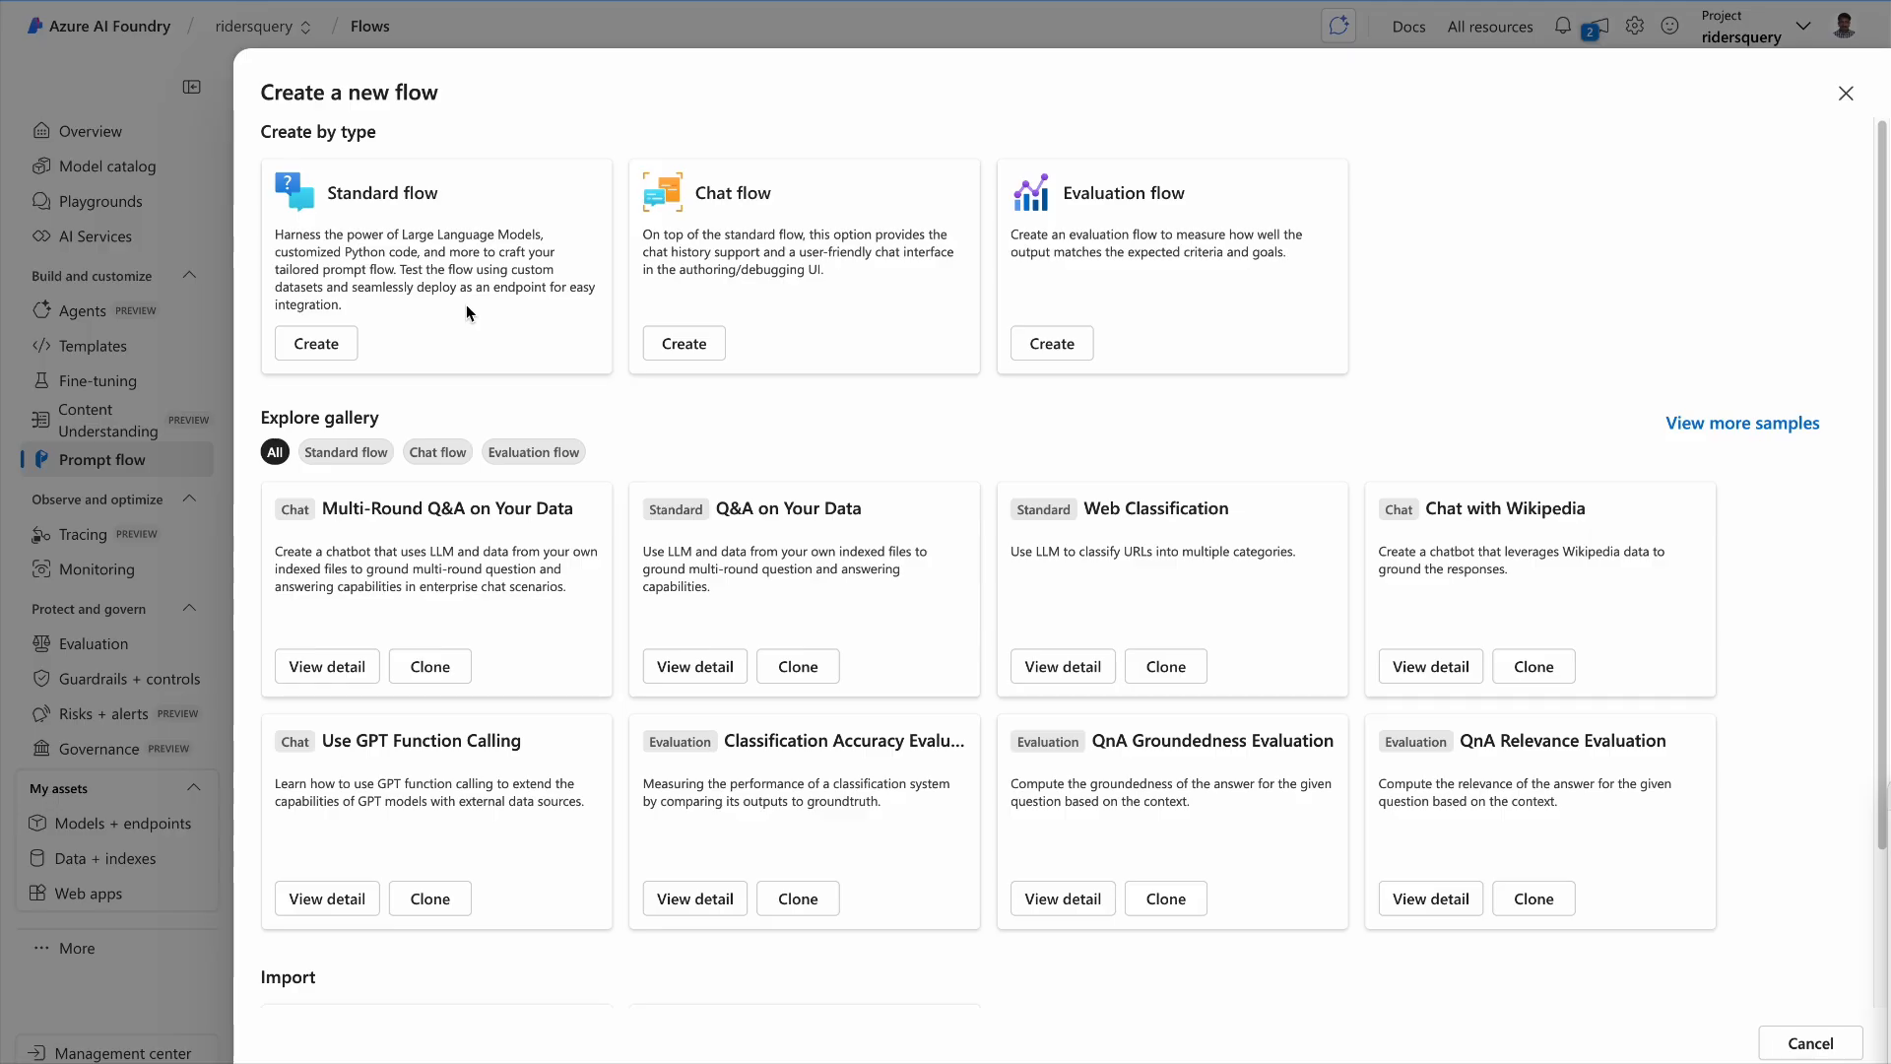
pyautogui.click(316, 342)
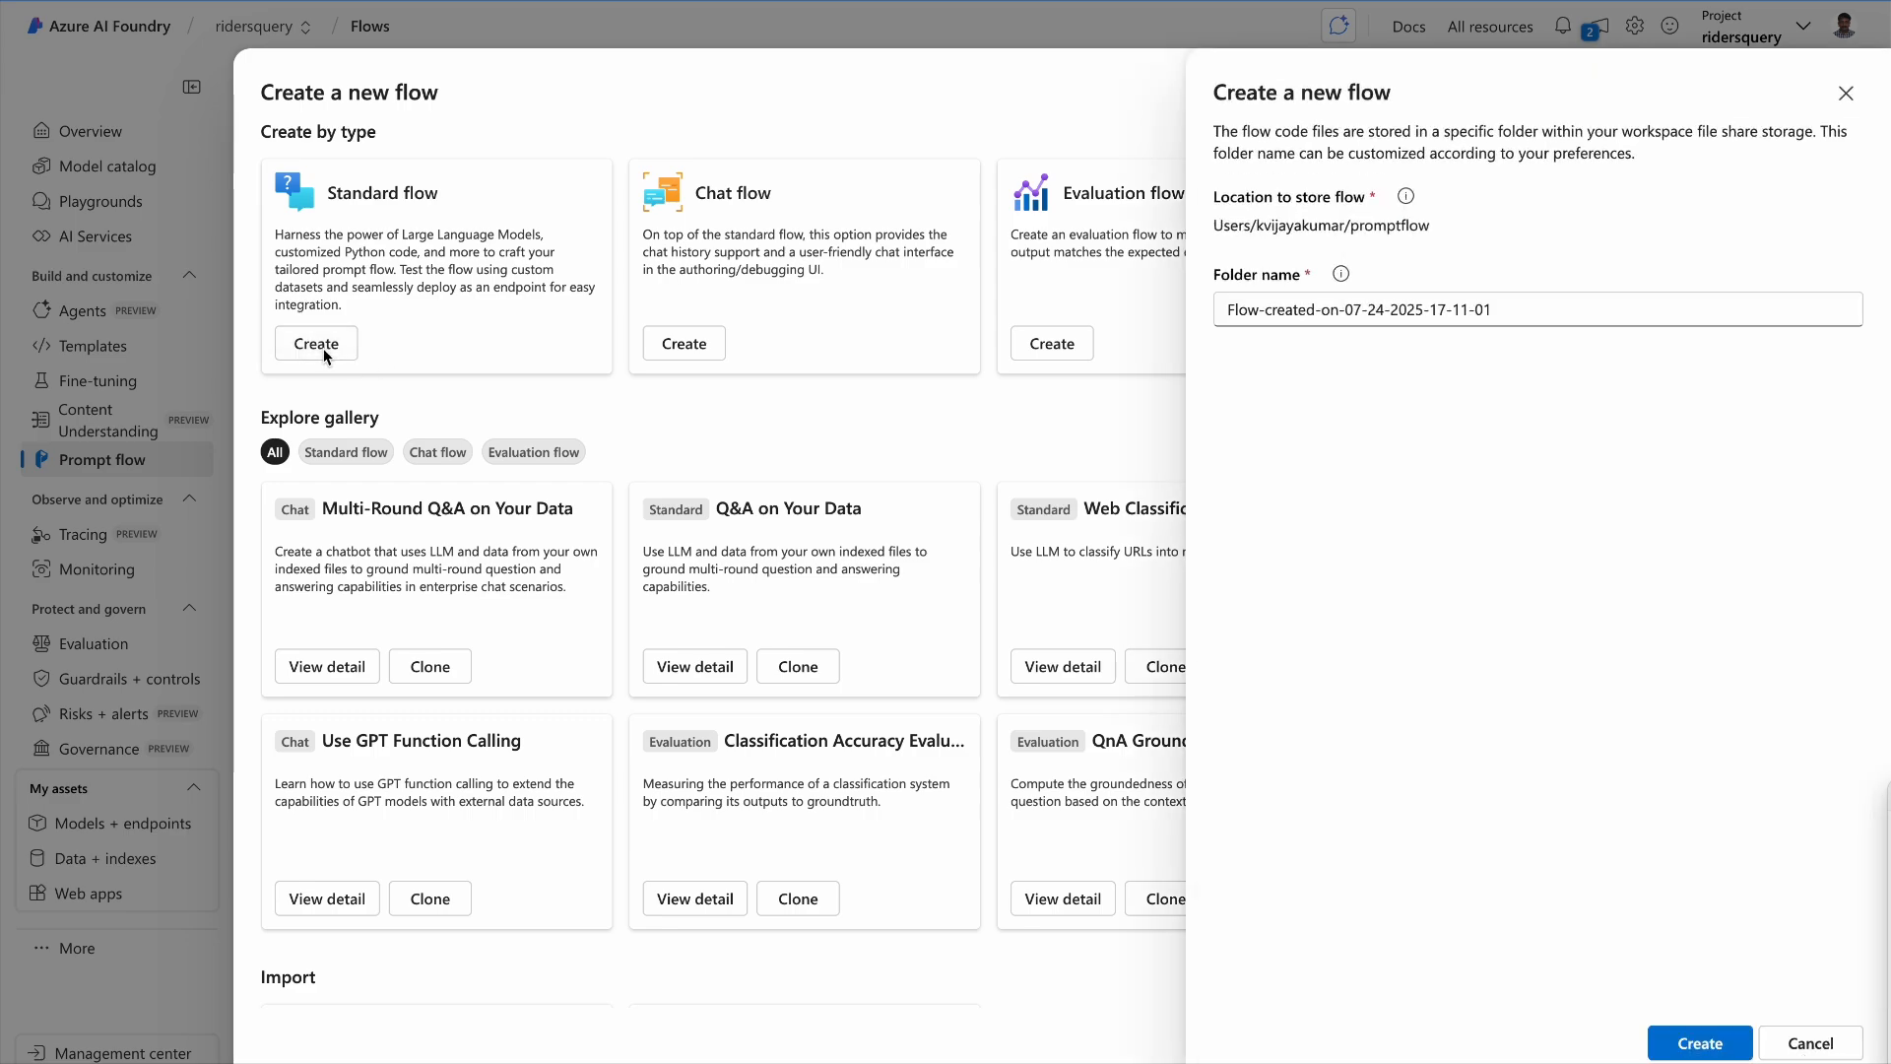
pyautogui.tripleClick(1492, 314)
pyautogui.write('Joke')
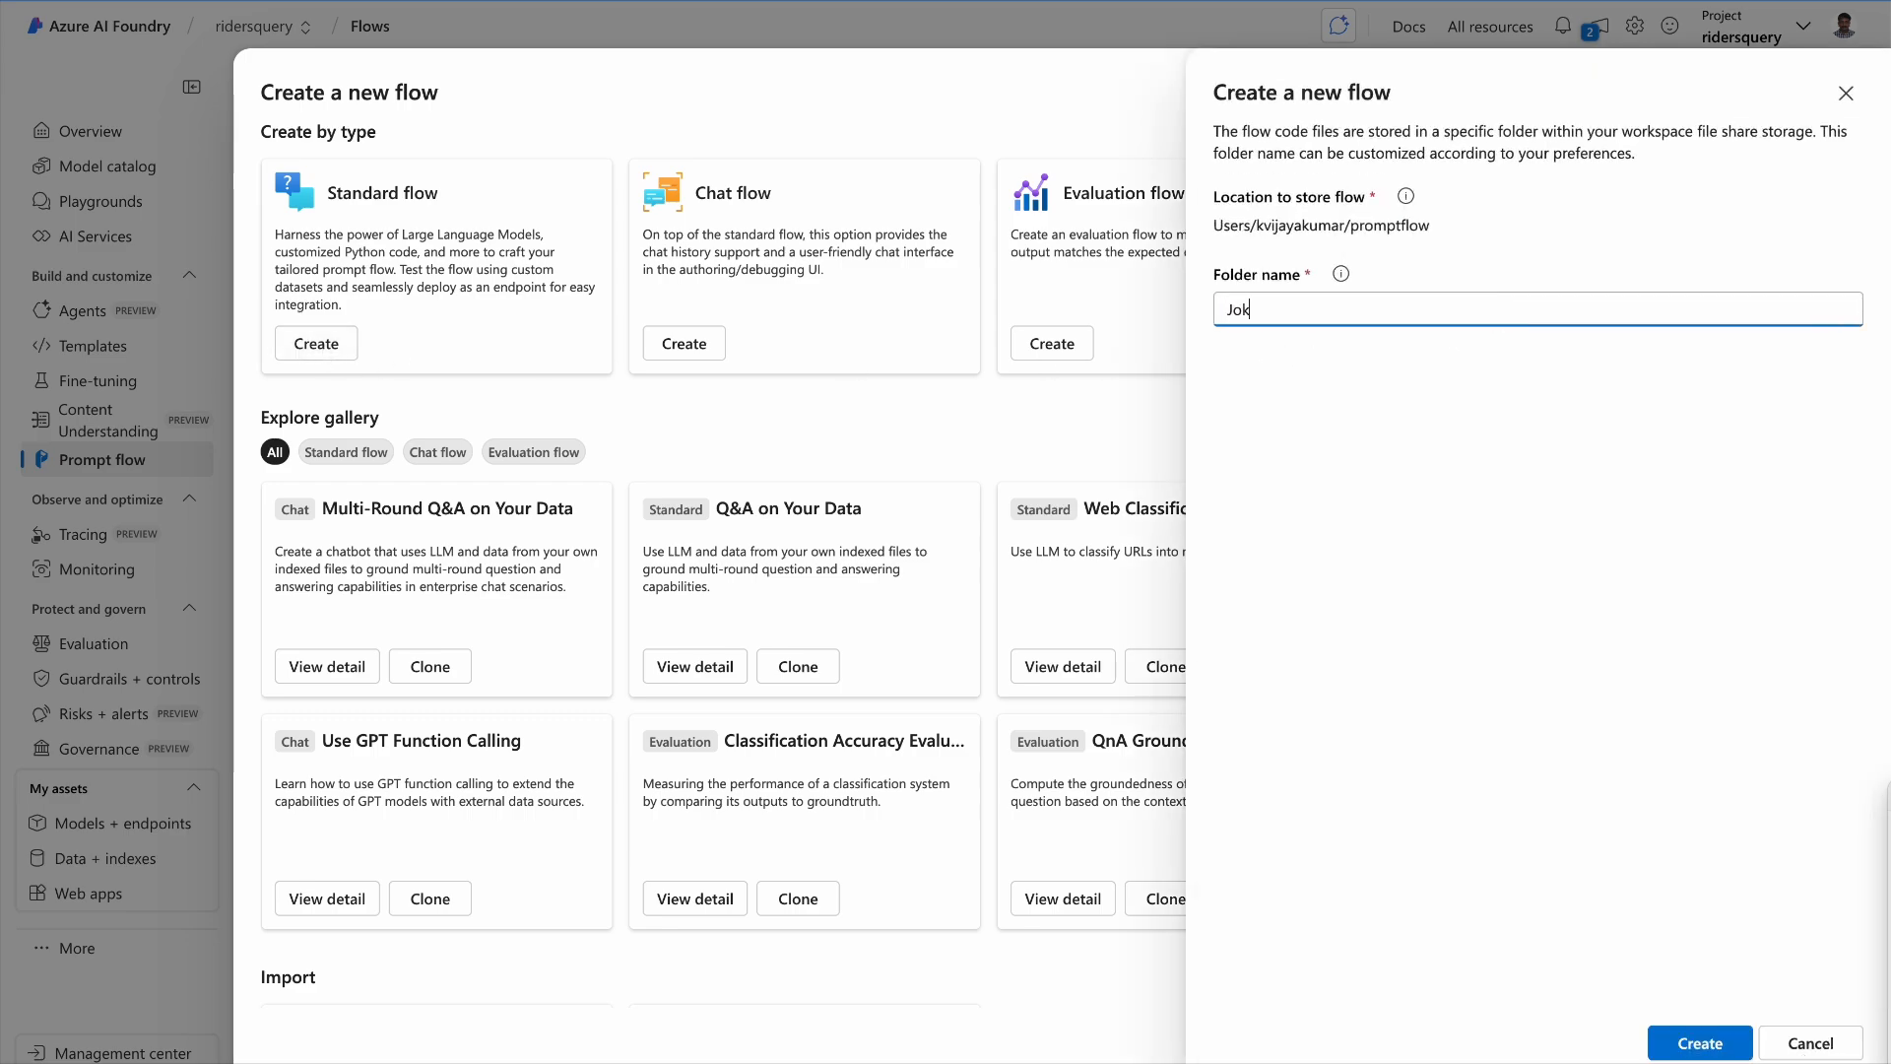
pyautogui.click(1696, 1046)
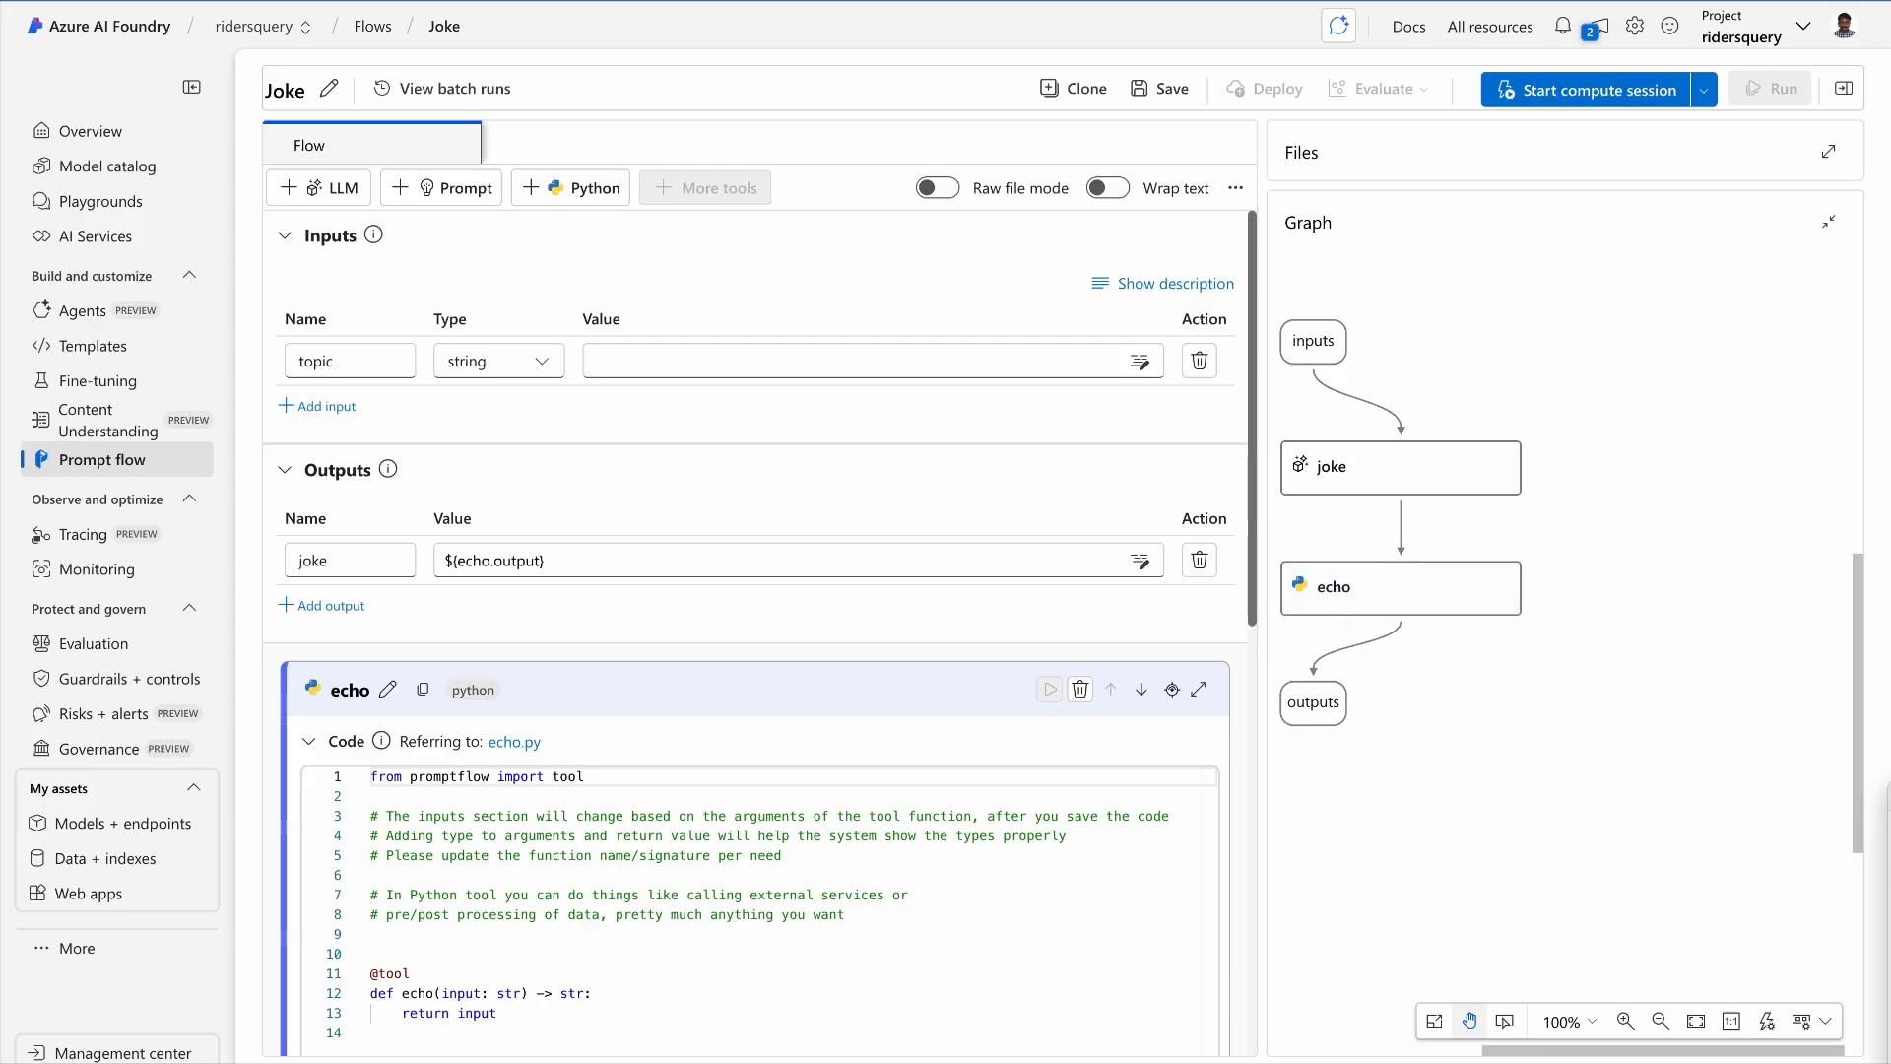
pyautogui.moveTo(1554, 1054); pyautogui.dragTo(1460, 1054)
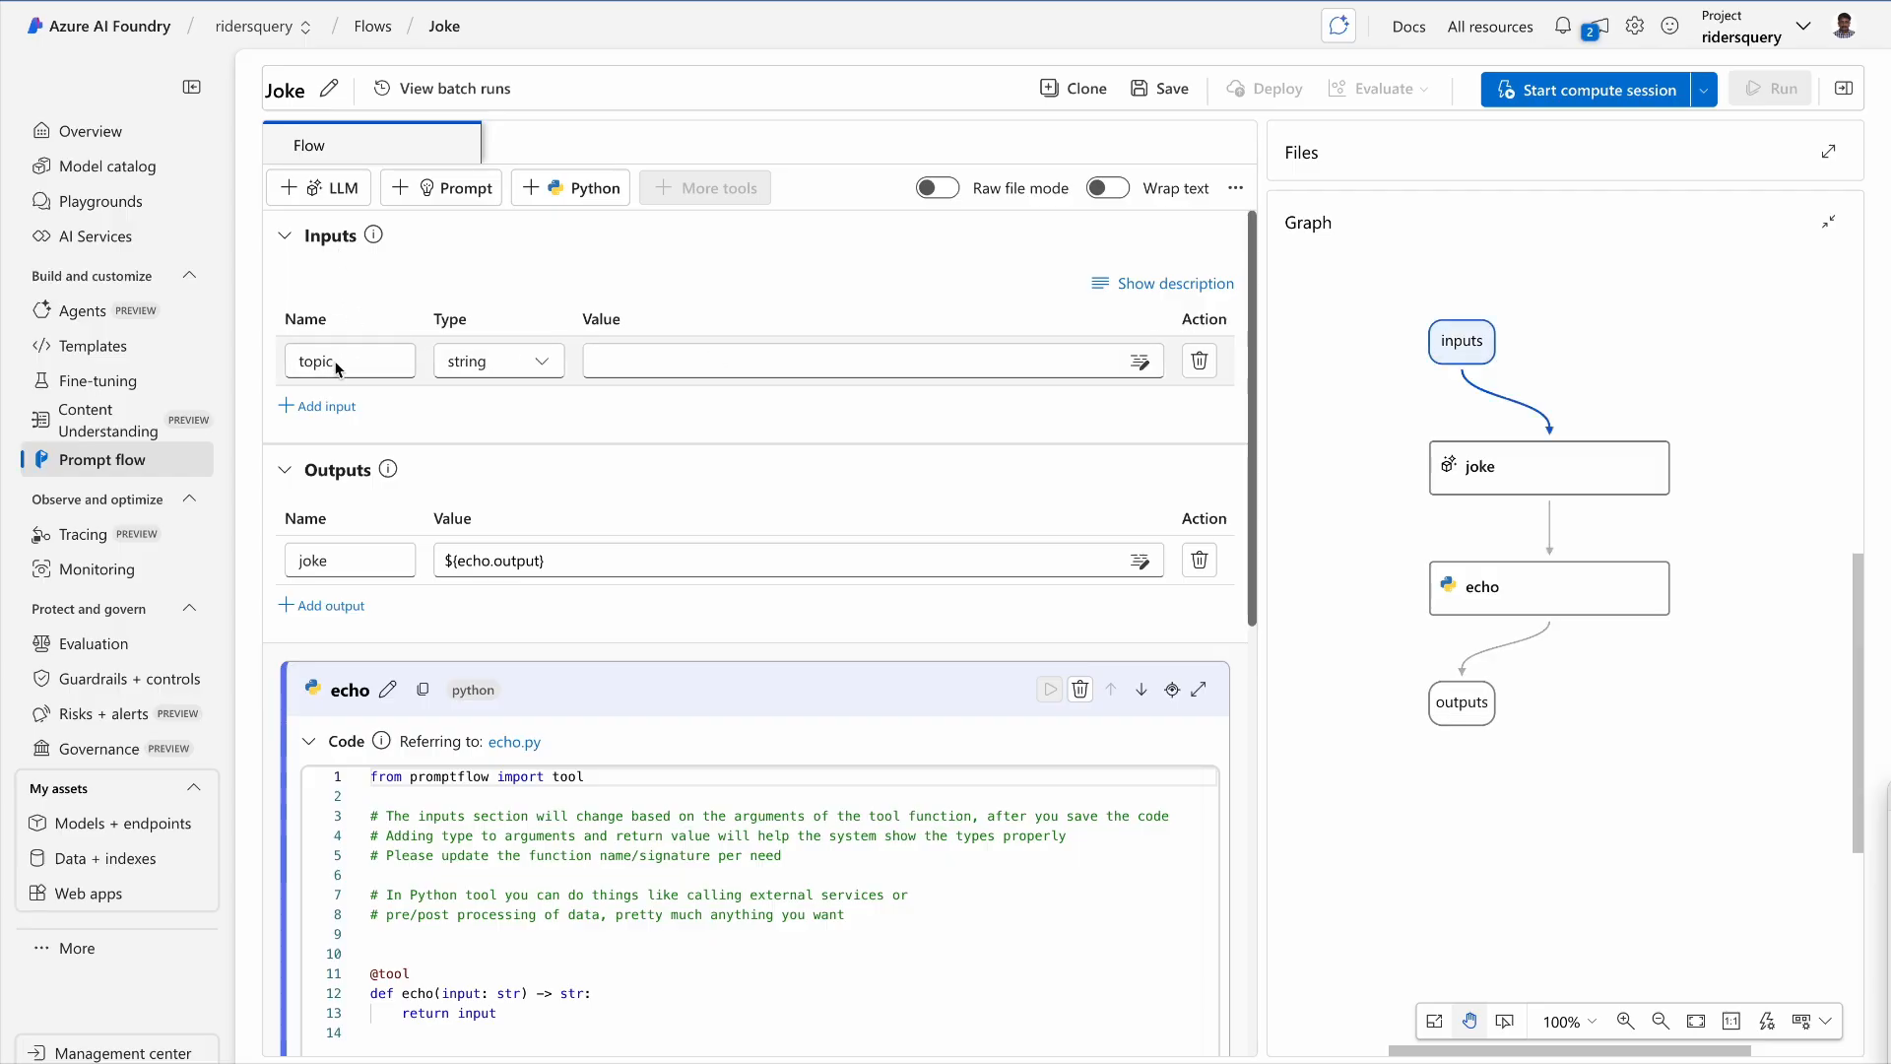
pyautogui.click(528, 366)
pyautogui.click(681, 373)
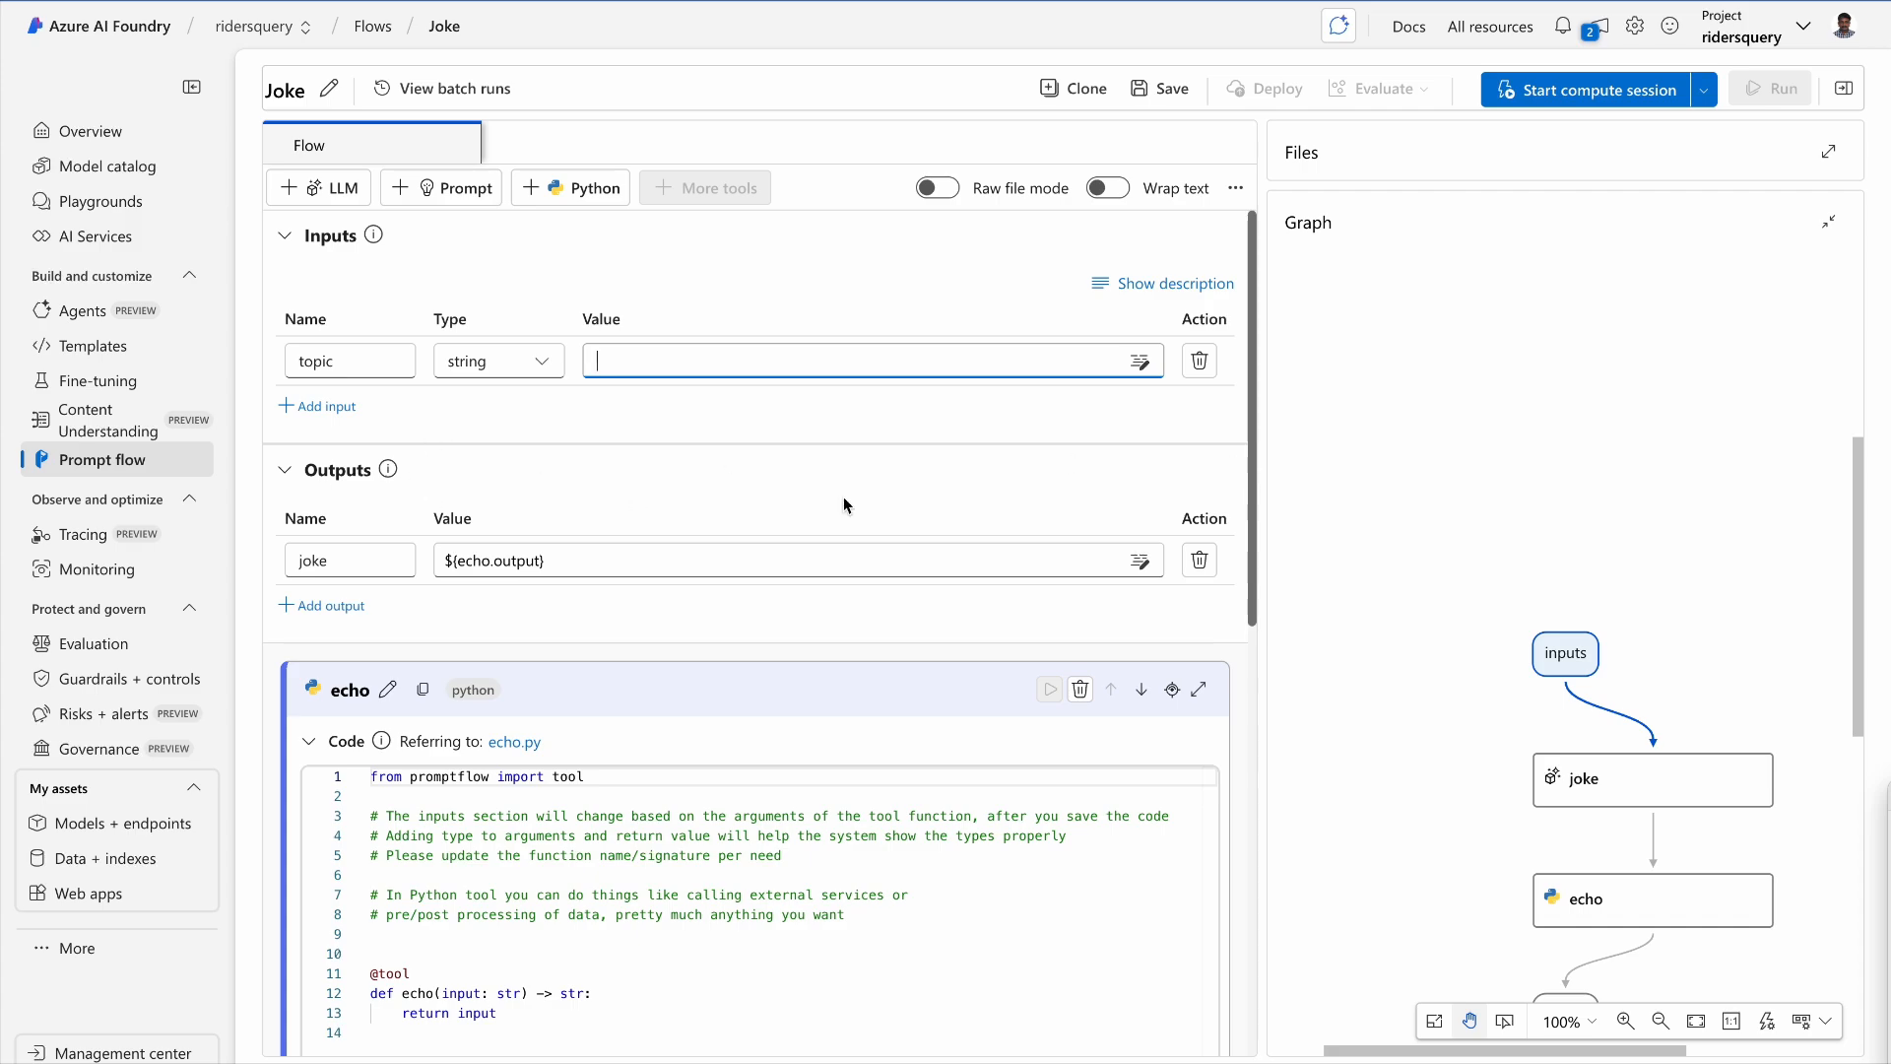
pyautogui.moveTo(1253, 459); pyautogui.dragTo(1245, 519)
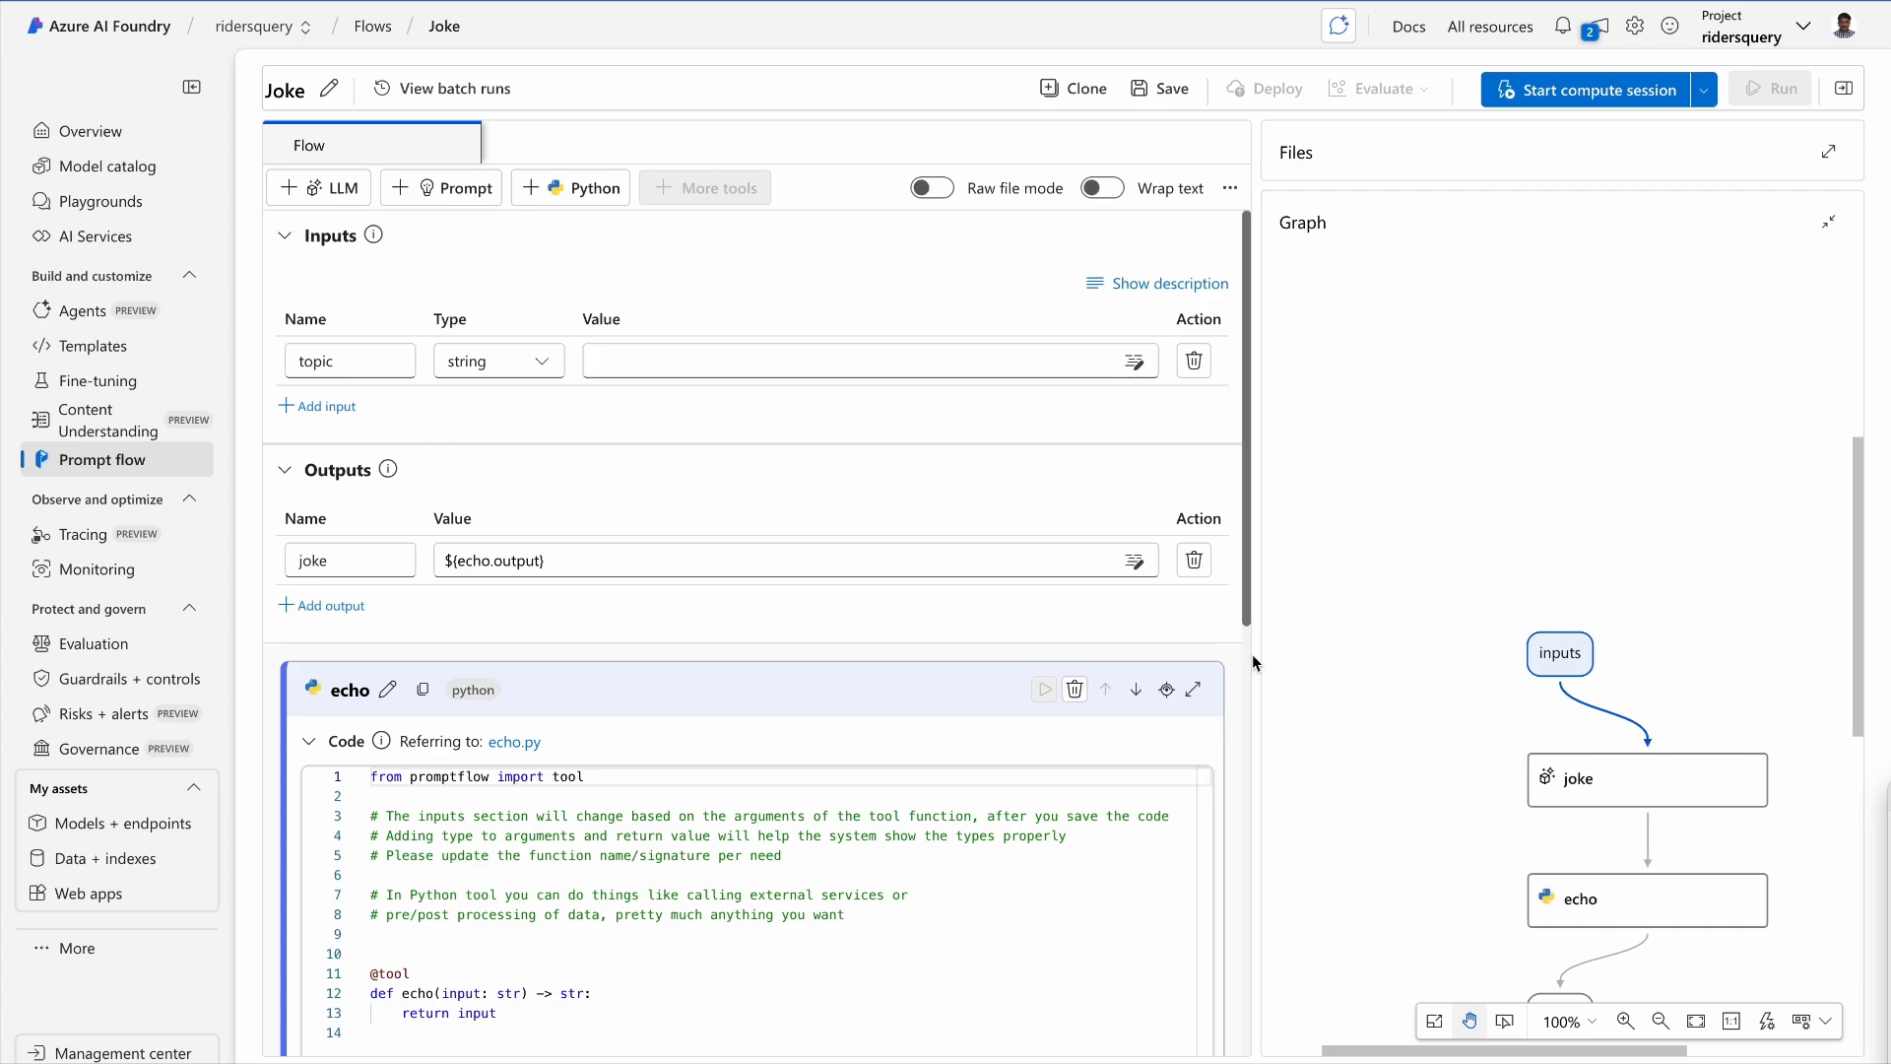
pyautogui.click(1683, 788)
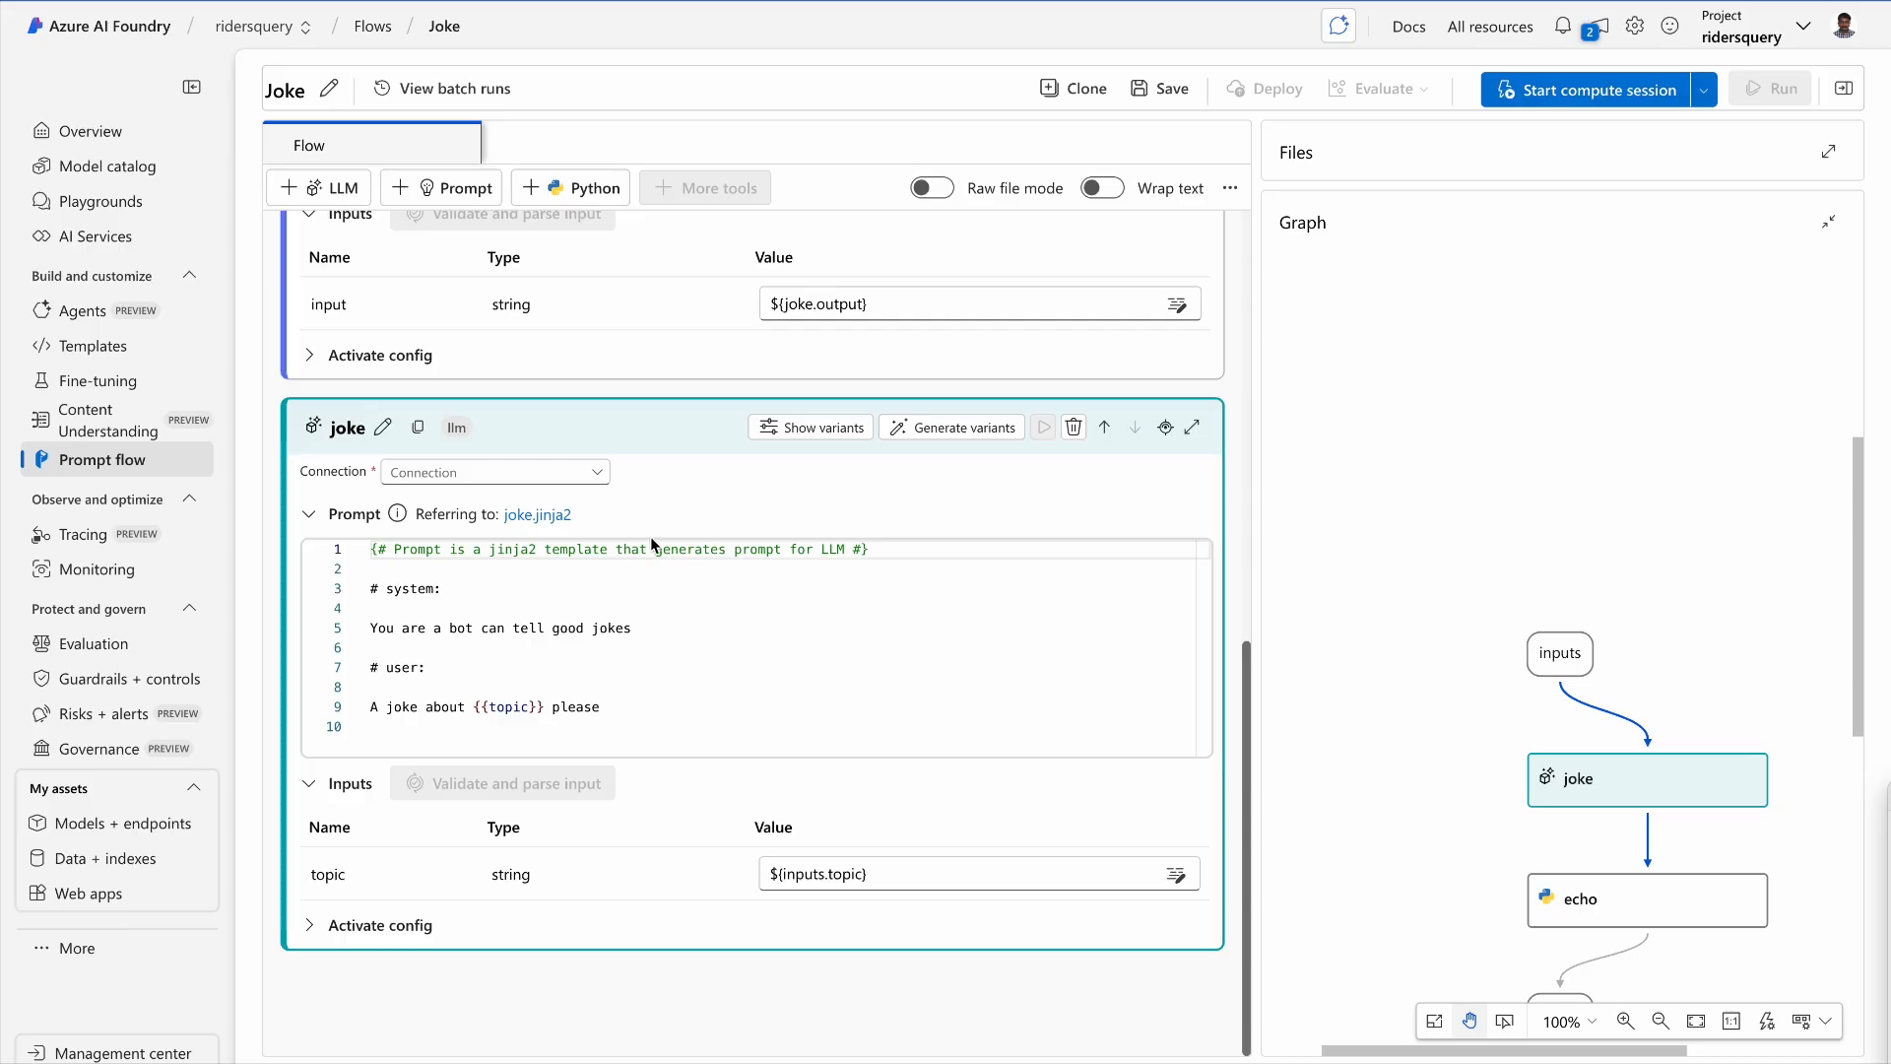
pyautogui.click(595, 474)
pyautogui.click(587, 507)
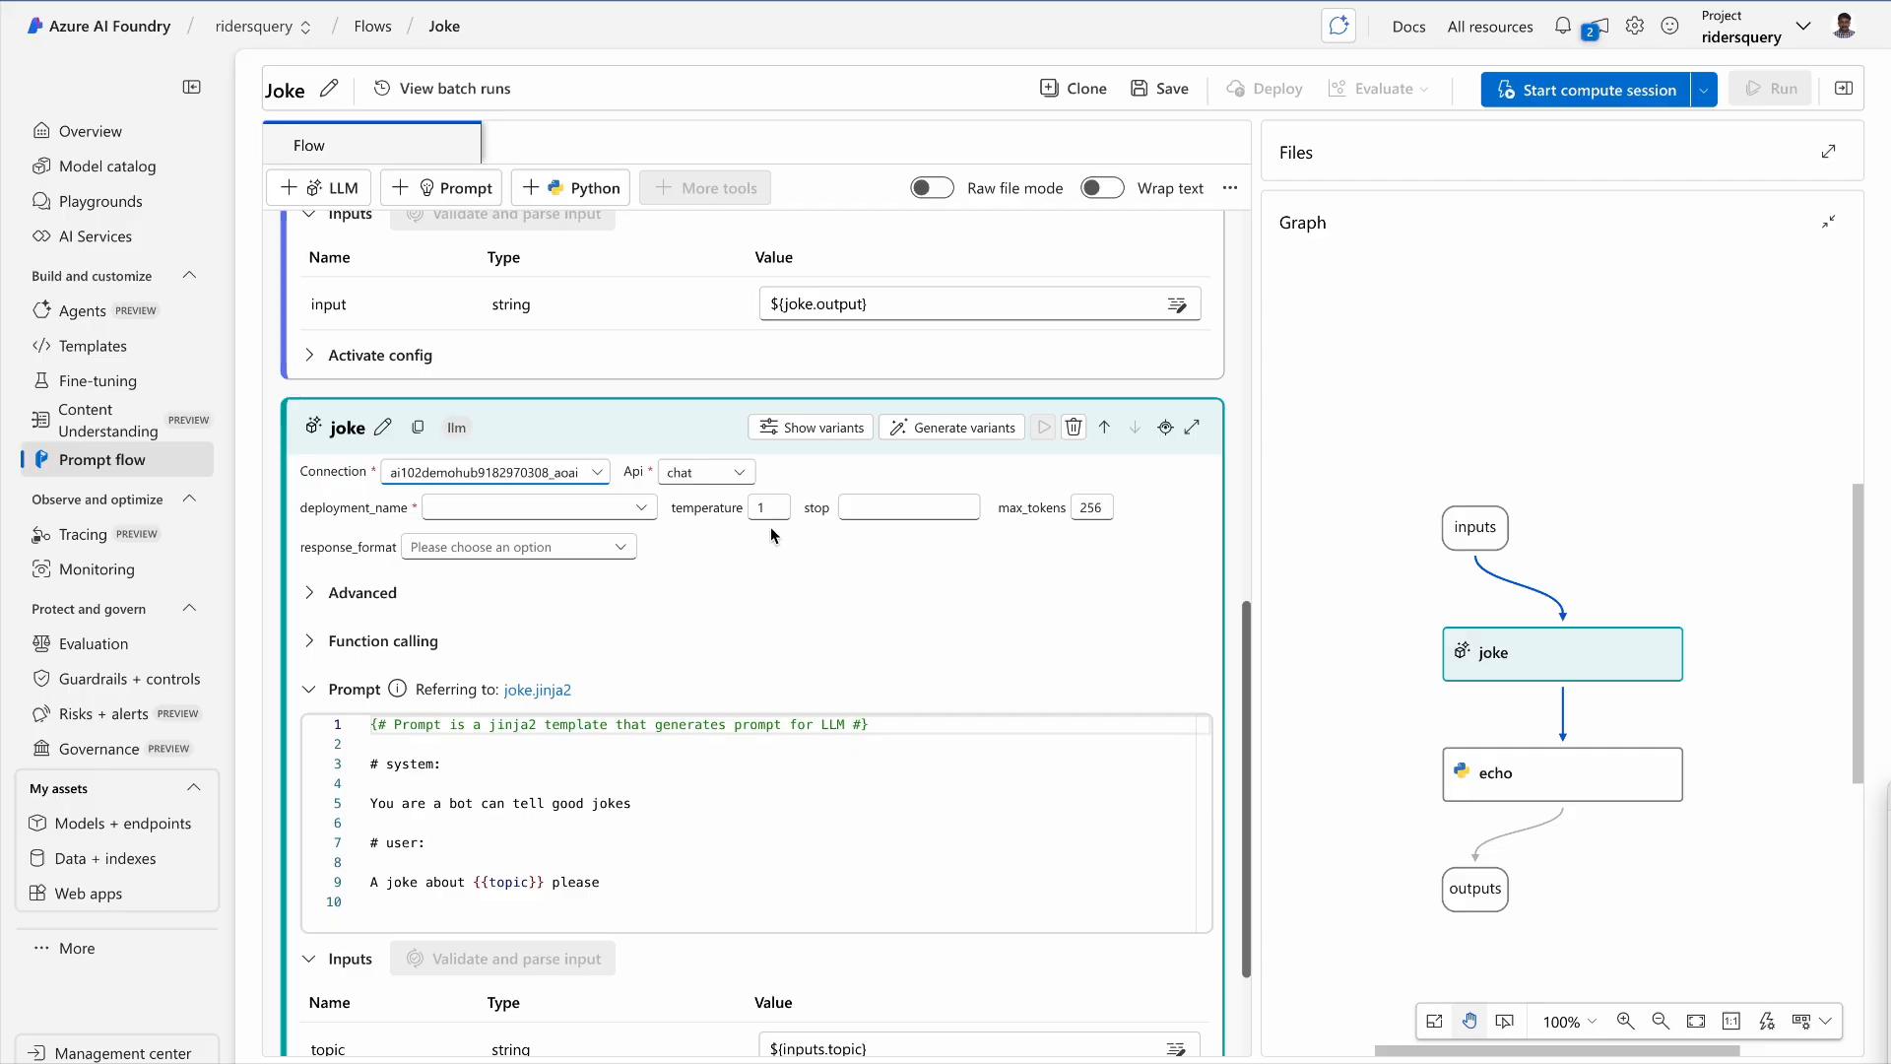
# - Try the completion API for the joke node and switch it back to chat
pyautogui.click(745, 477)
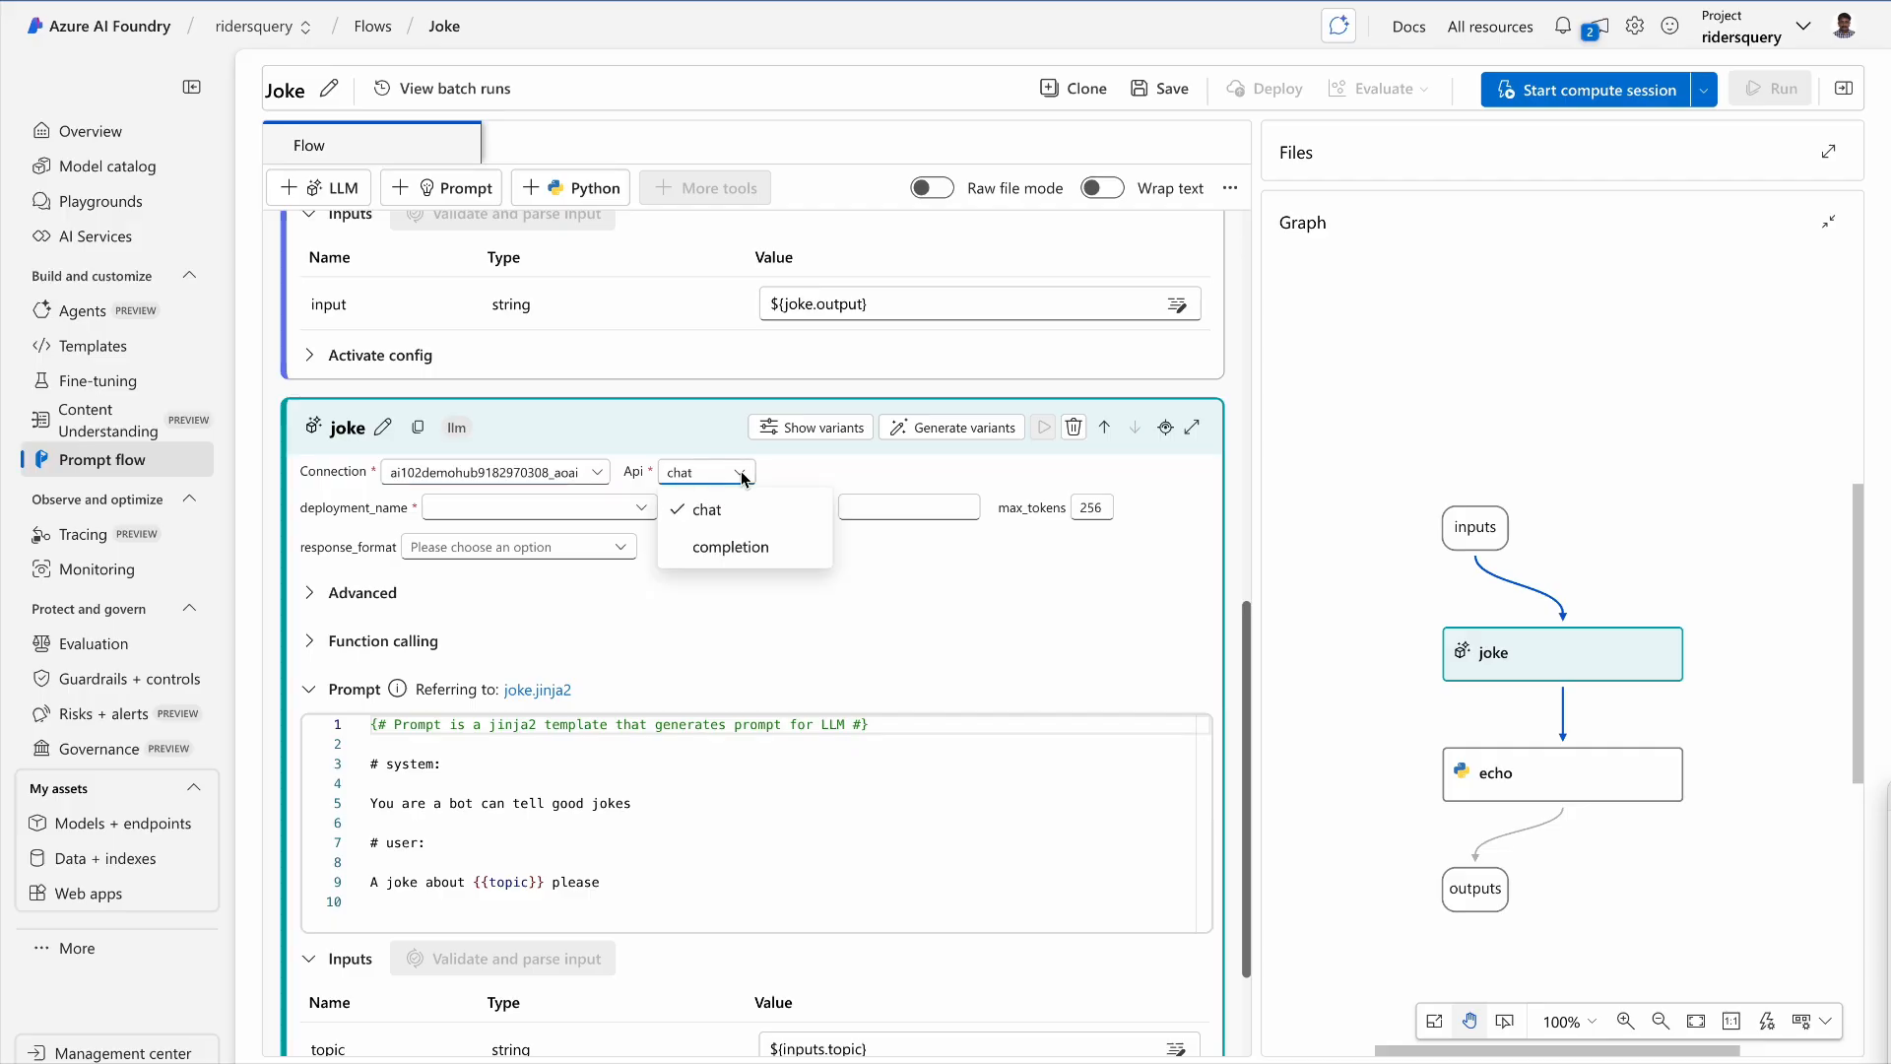
pyautogui.click(743, 544)
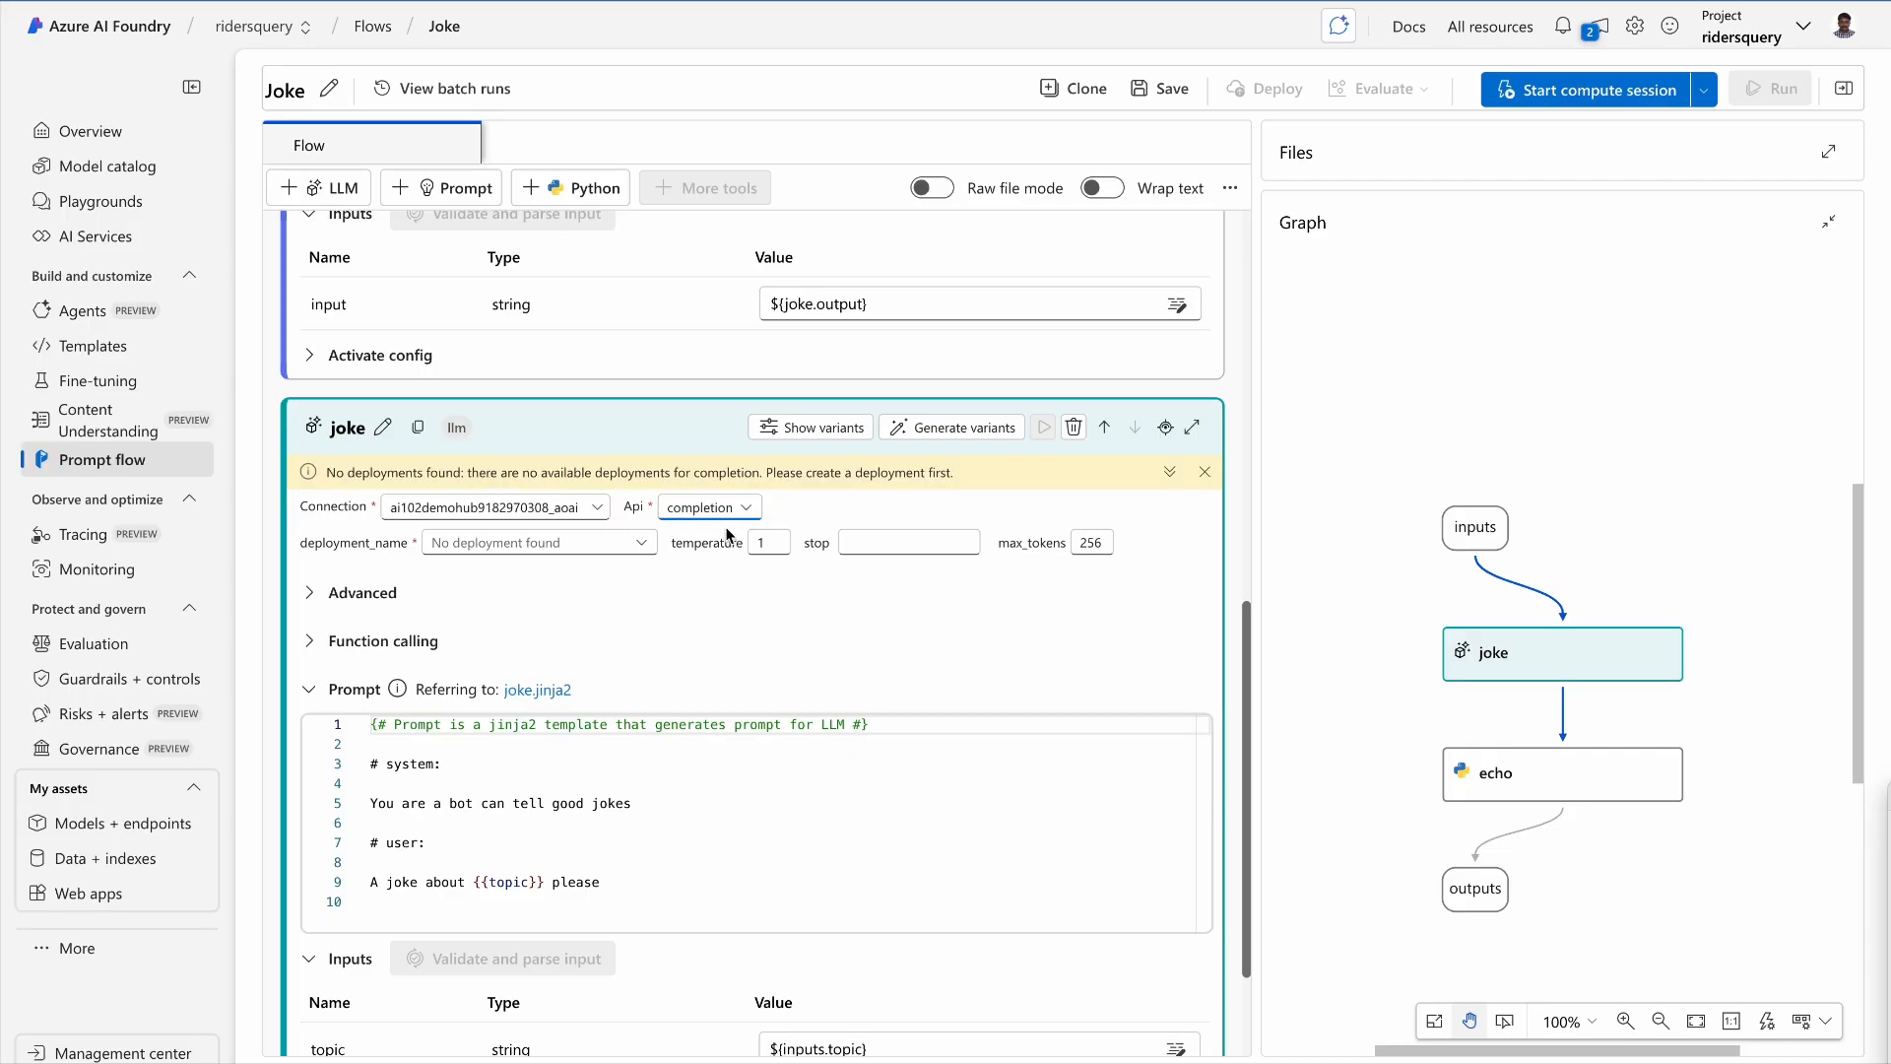
pyautogui.click(745, 514)
pyautogui.click(732, 548)
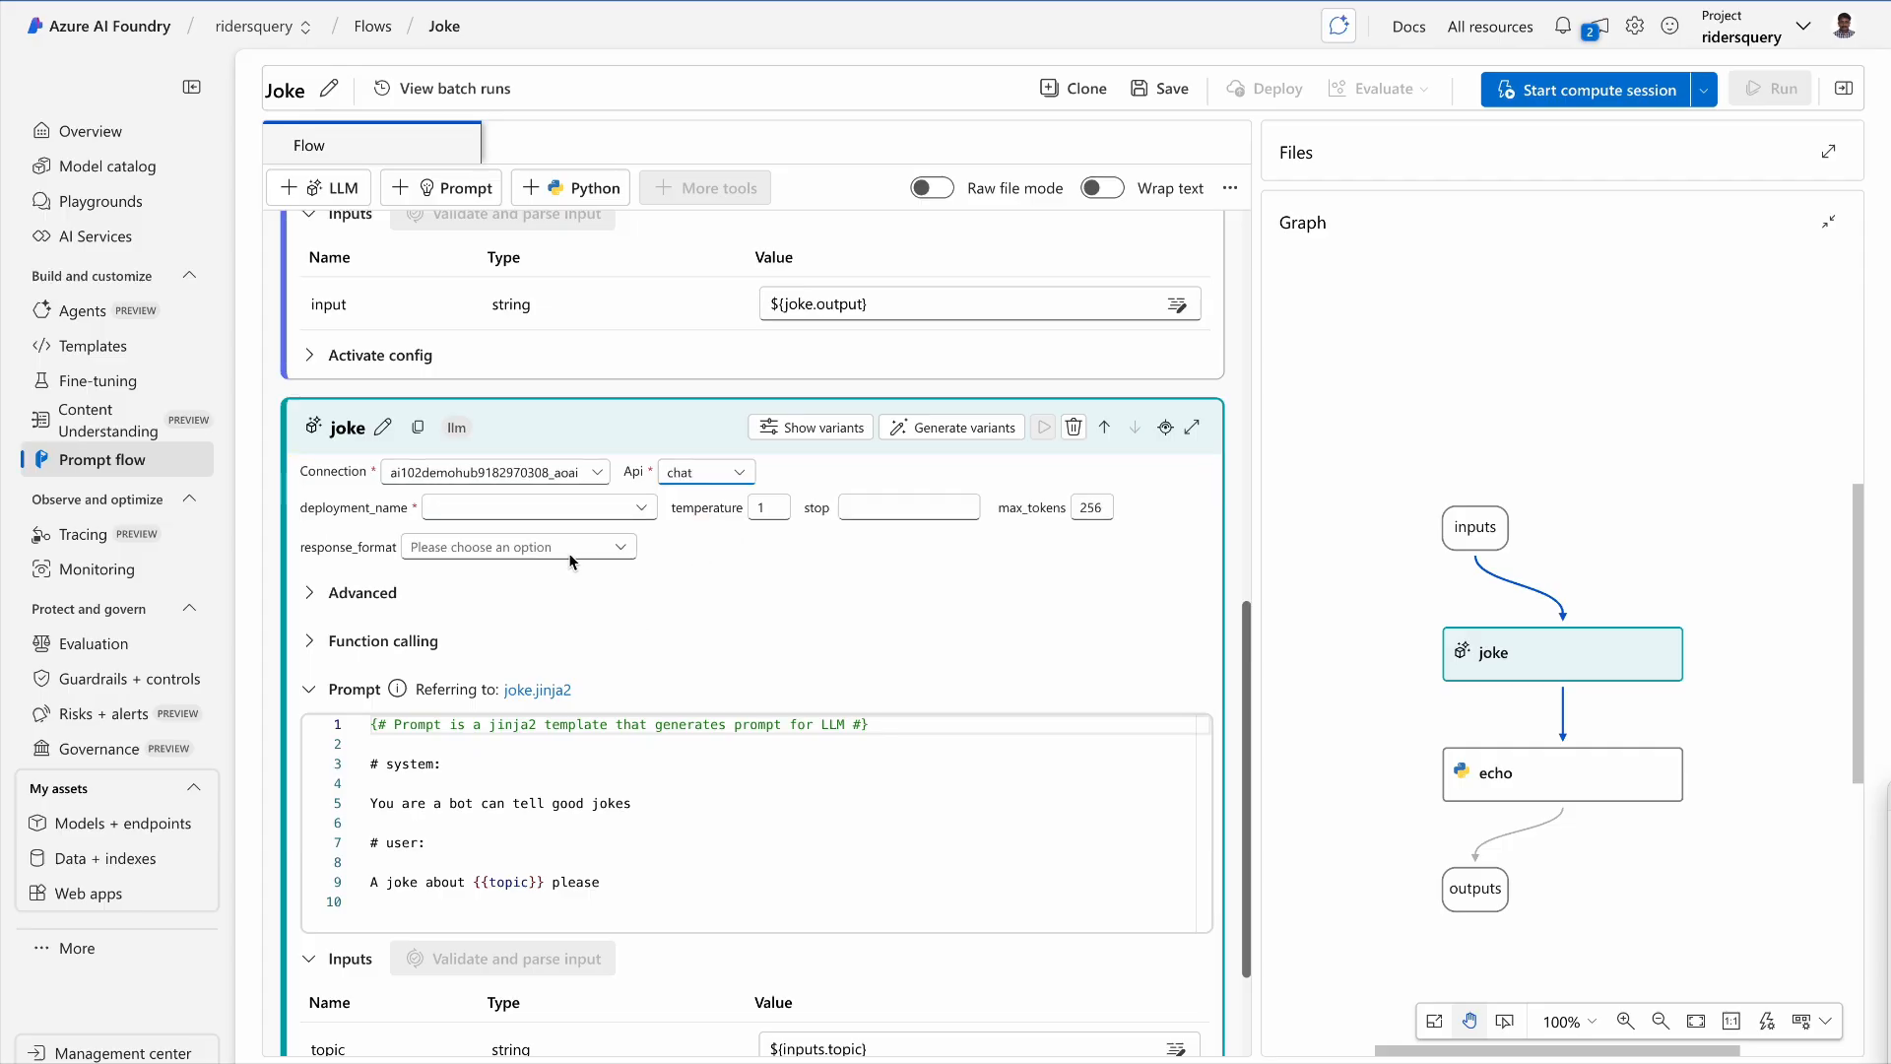
# - Set the joke node's deployment to gpt-4o-mini and its response format to {"type":"text"}
pyautogui.click(647, 514)
pyautogui.click(593, 553)
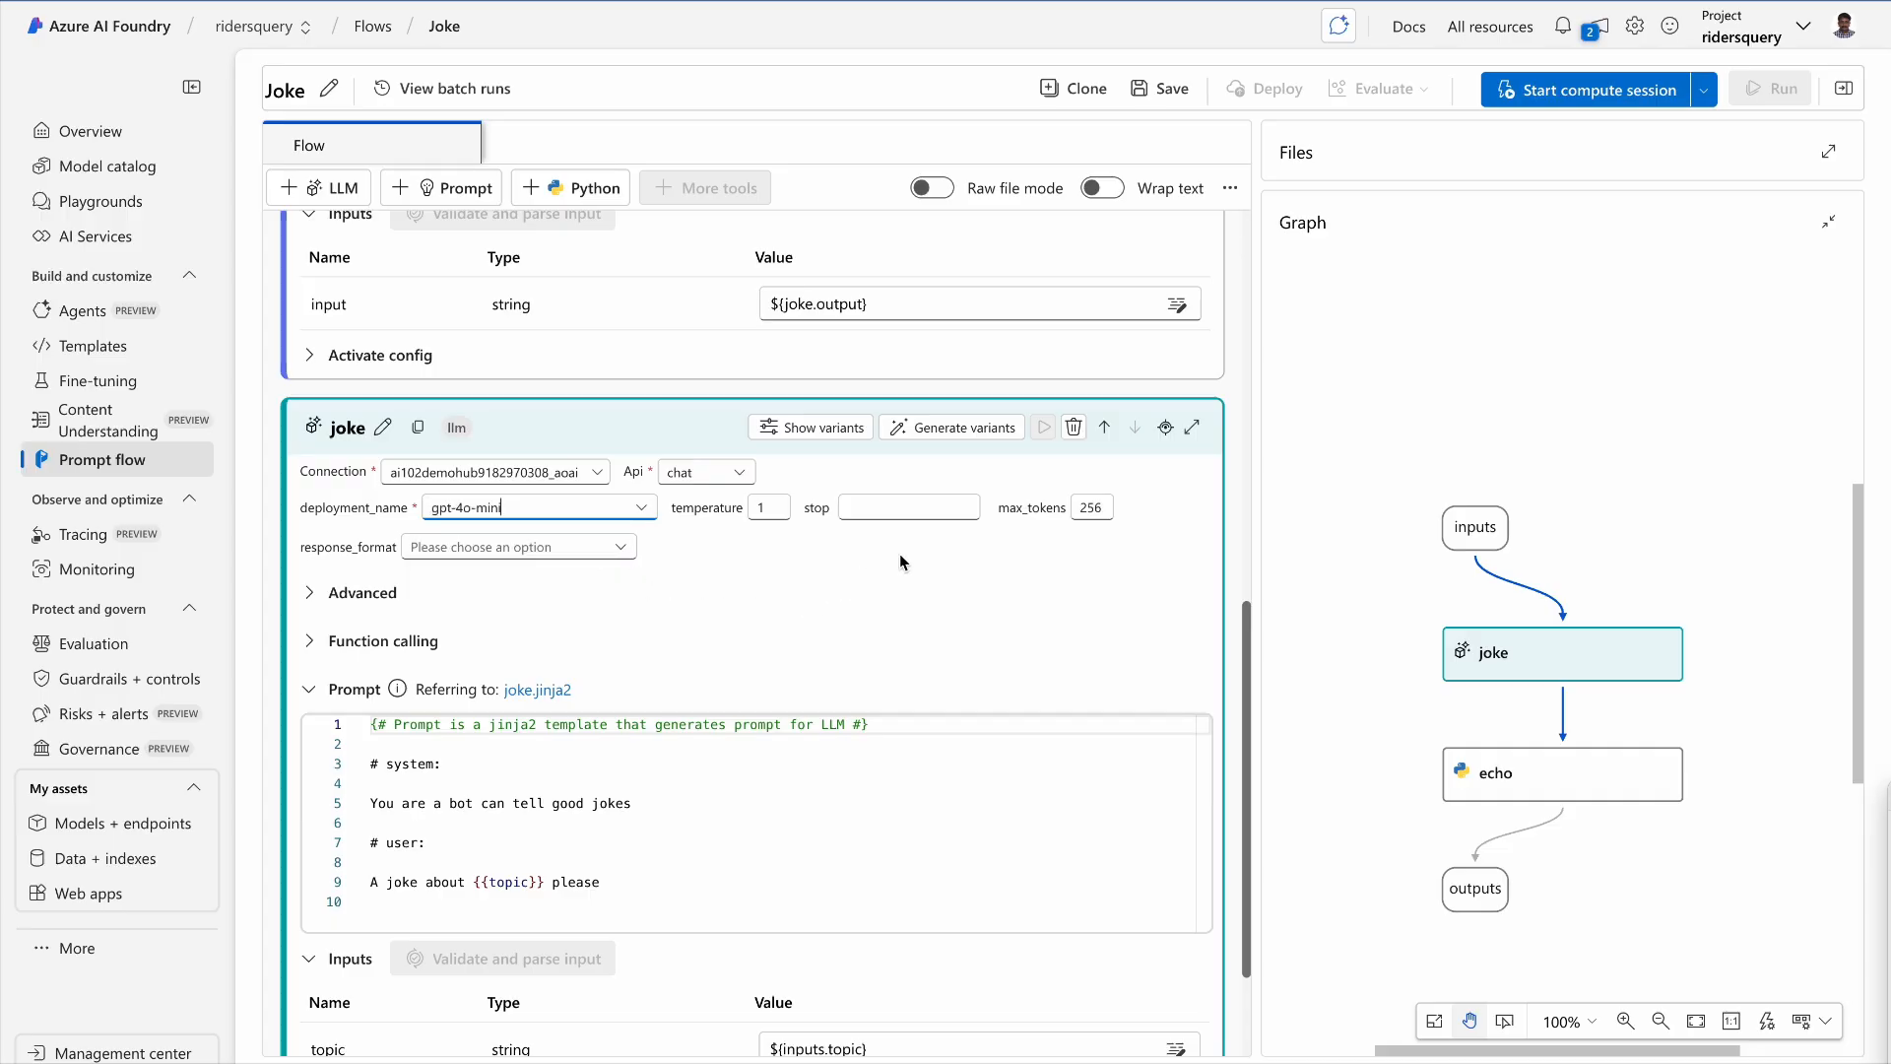
pyautogui.click(620, 549)
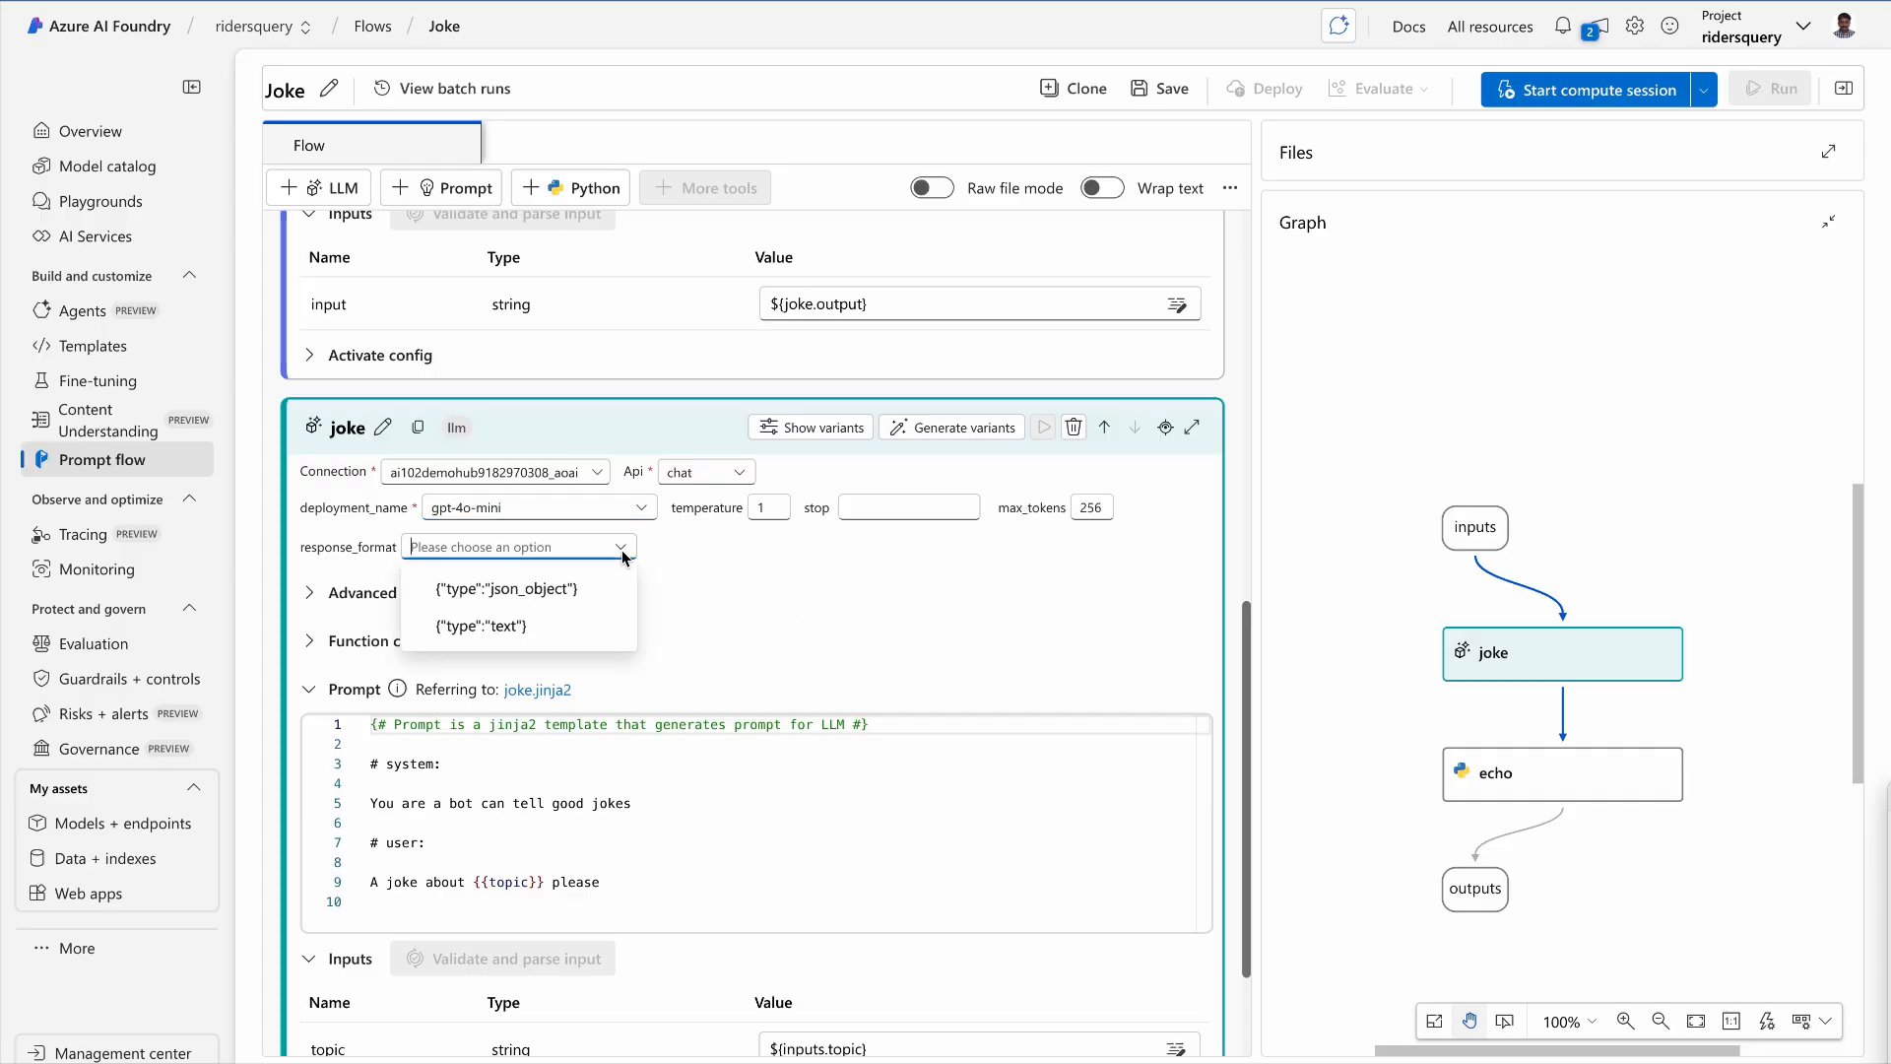
pyautogui.click(601, 626)
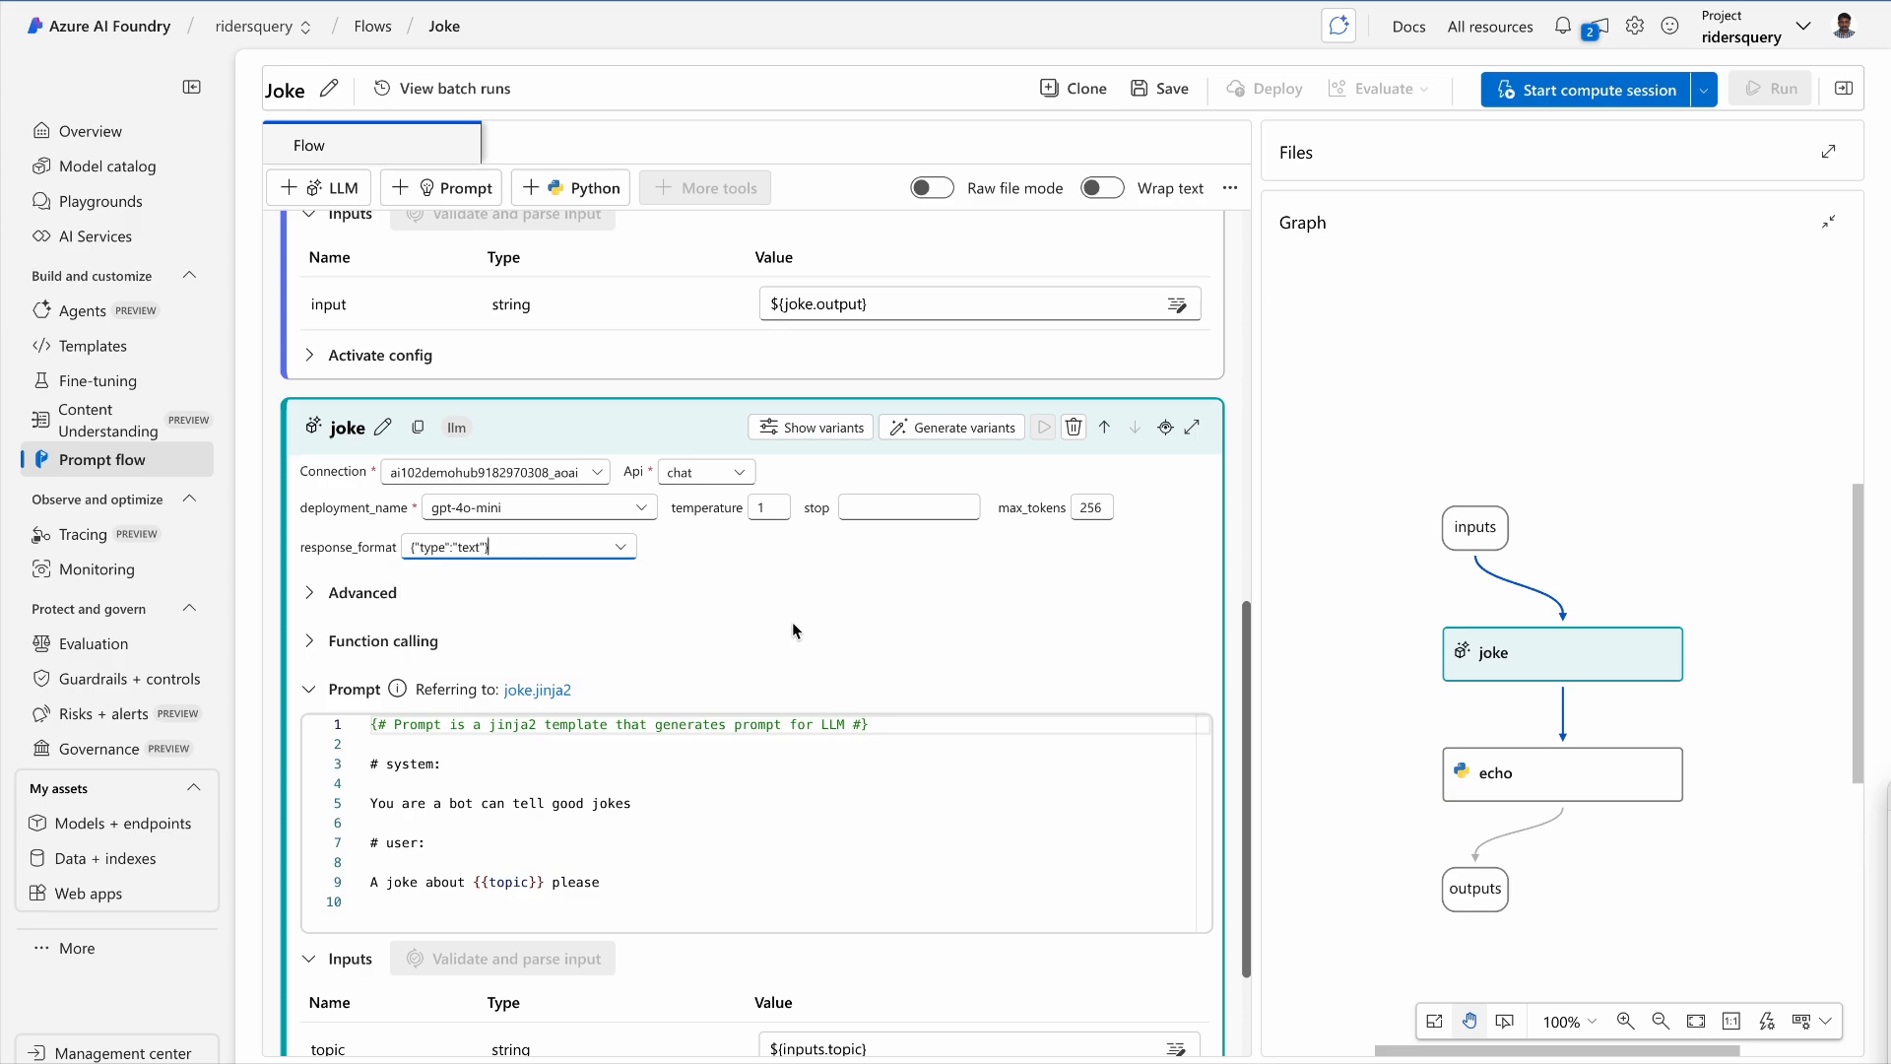
# - Review the topic variable in the joke node's prompt and choose ${inputs.topic} as its input value
pyautogui.scroll(-3, 1249, 782)
pyautogui.moveTo(1247, 775)
pyautogui.mouseDown()
pyautogui.moveTo(1246, 820)
pyautogui.moveTo(1243, 759)
pyautogui.mouseUp()
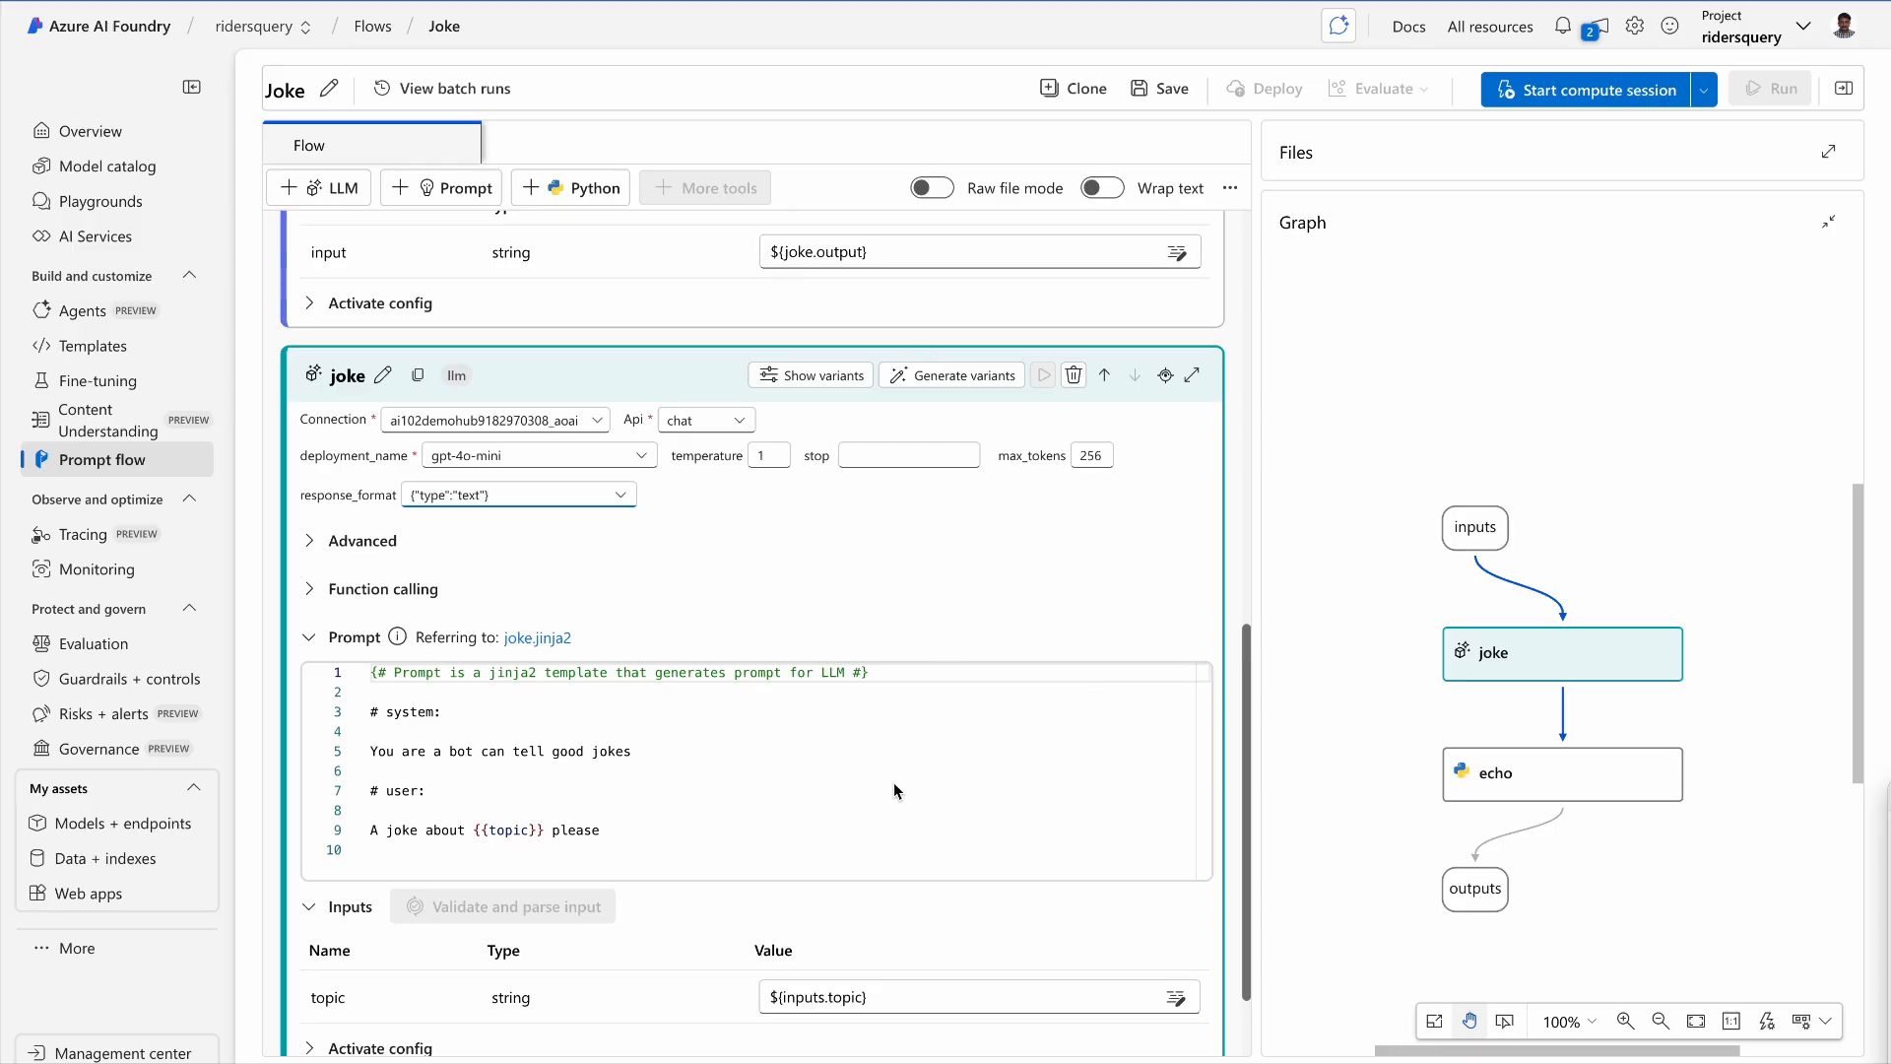
pyautogui.moveTo(1249, 810); pyautogui.dragTo(1243, 889)
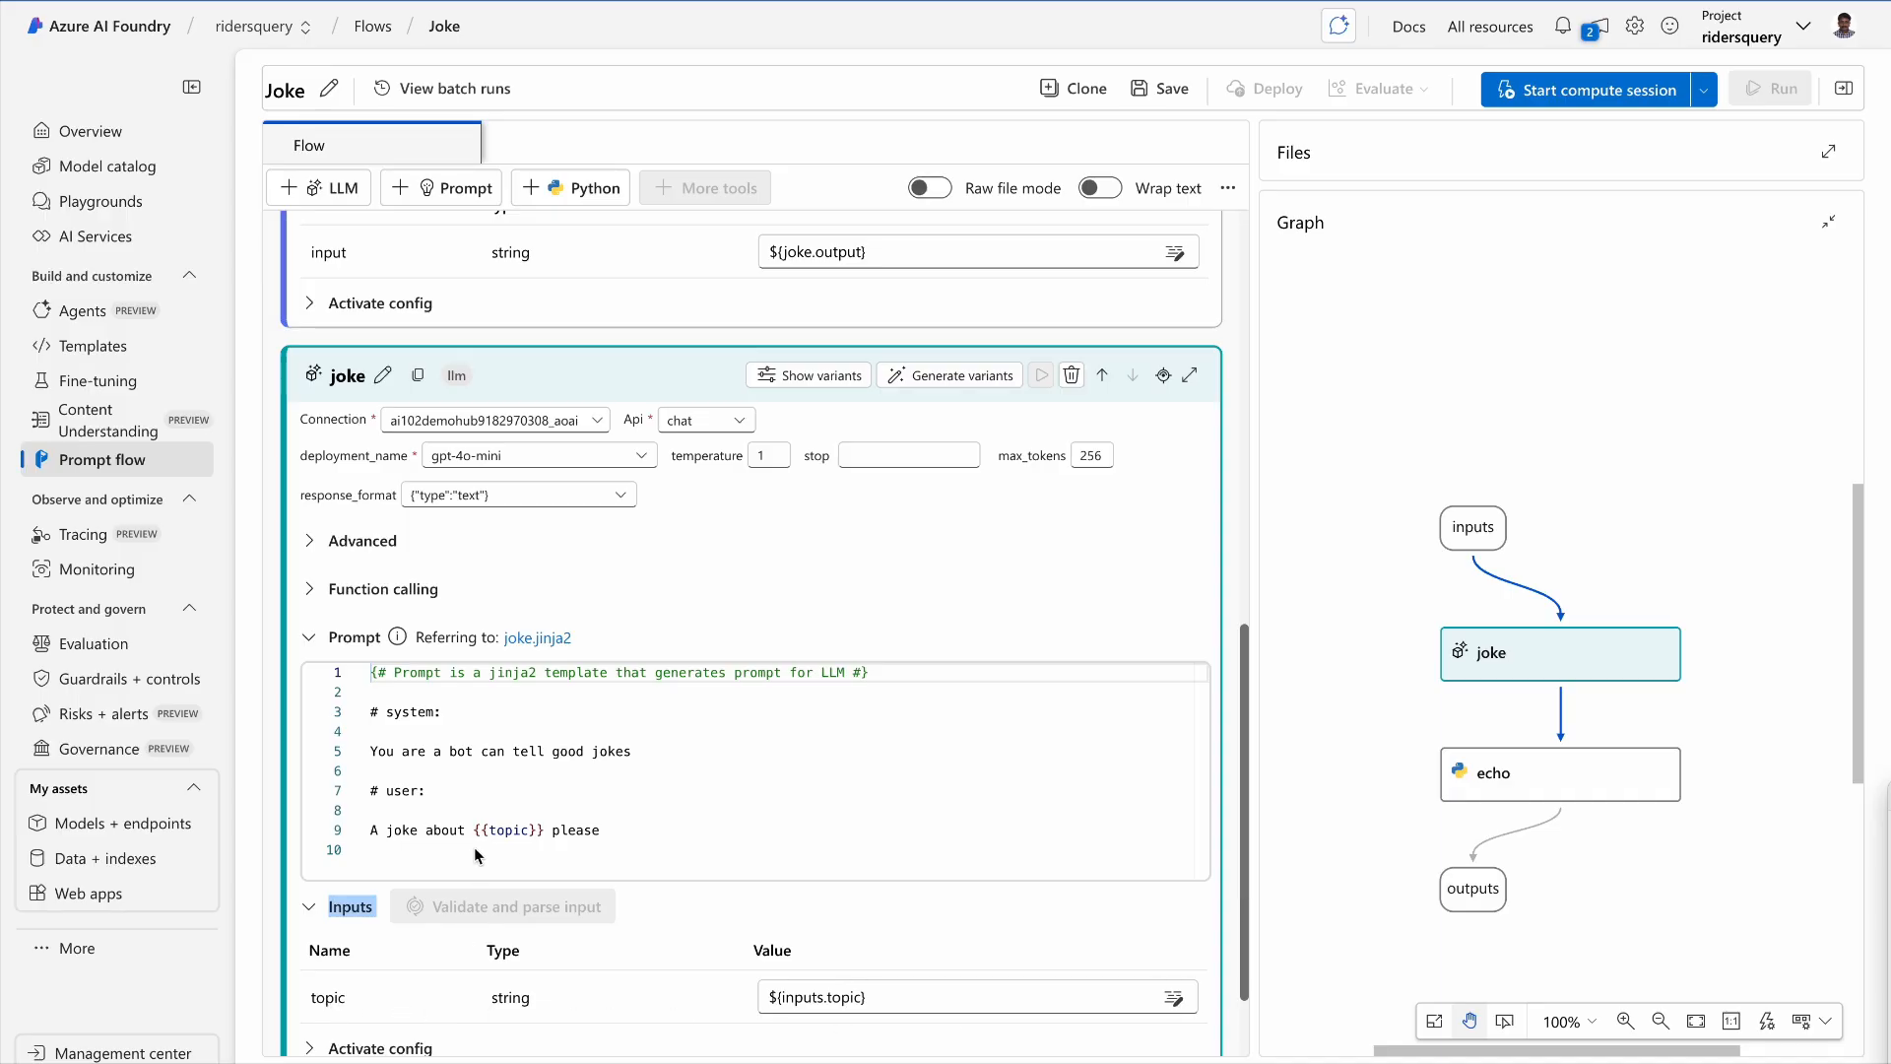
pyautogui.doubleClick(506, 833)
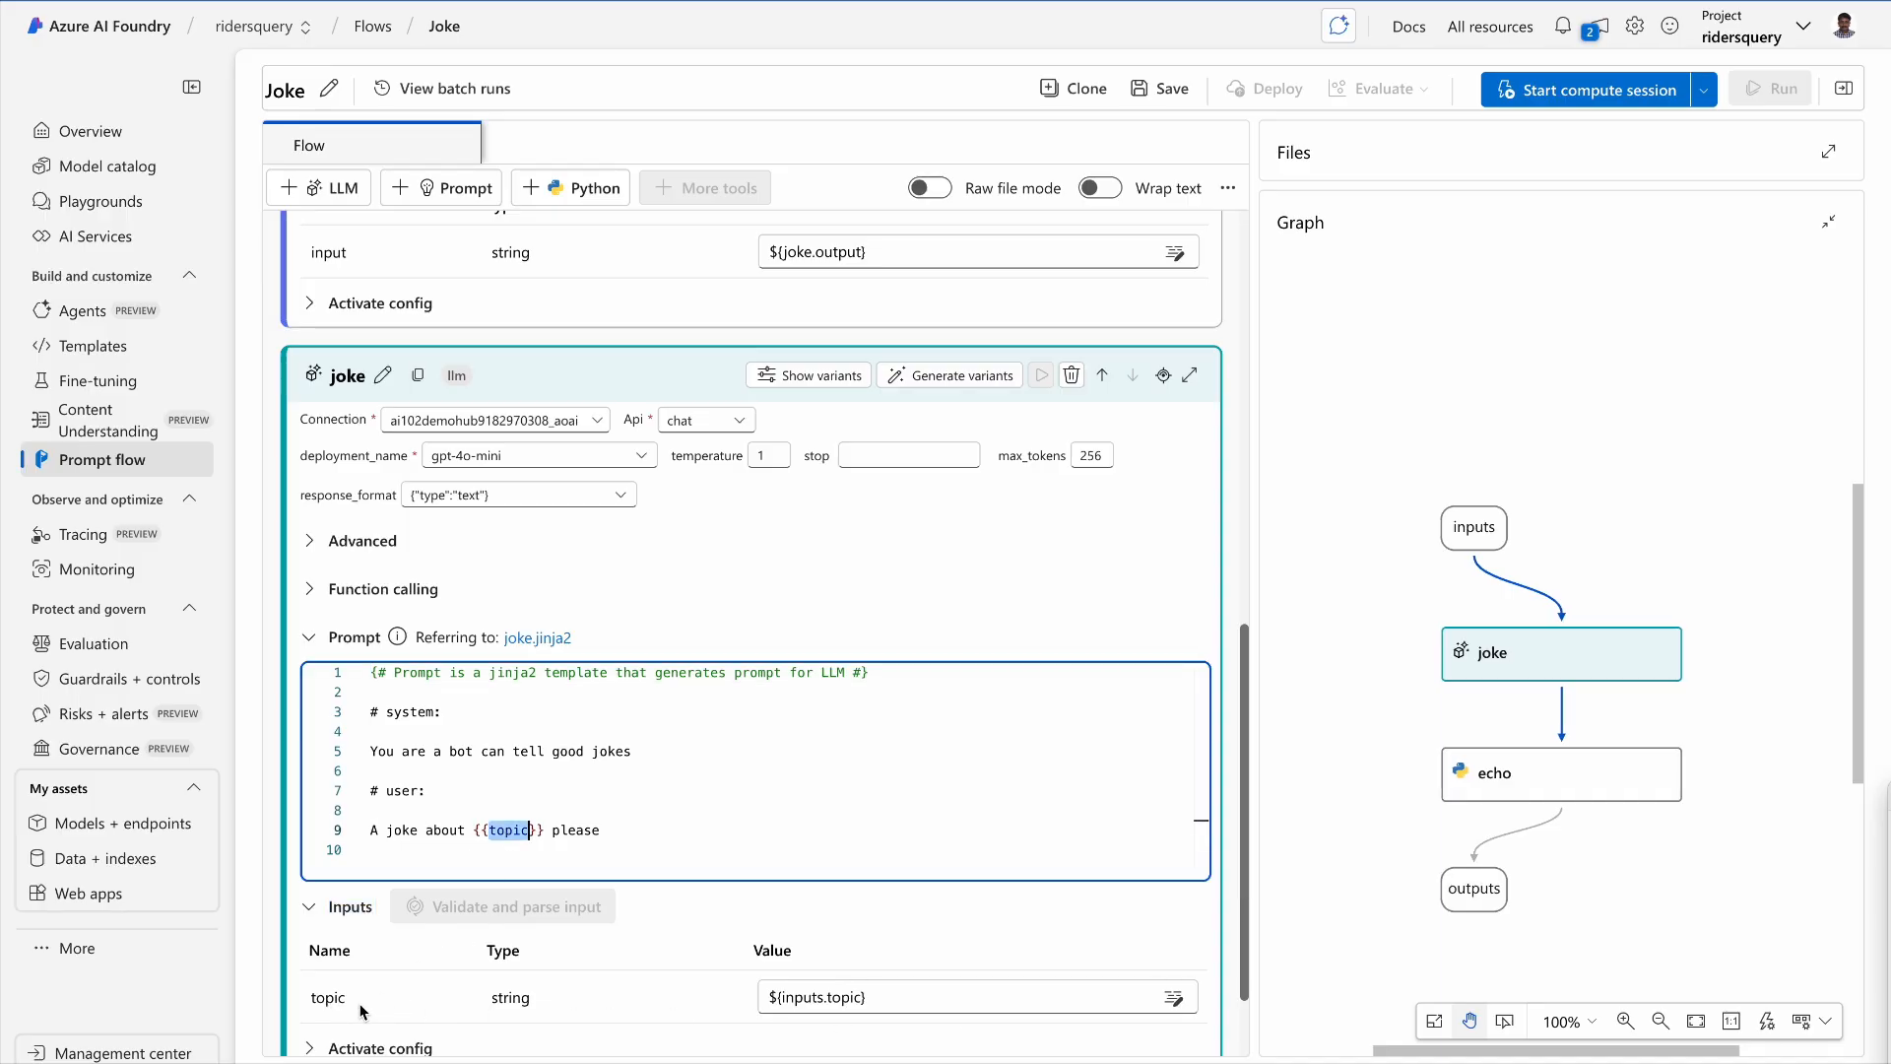
pyautogui.click(882, 1000)
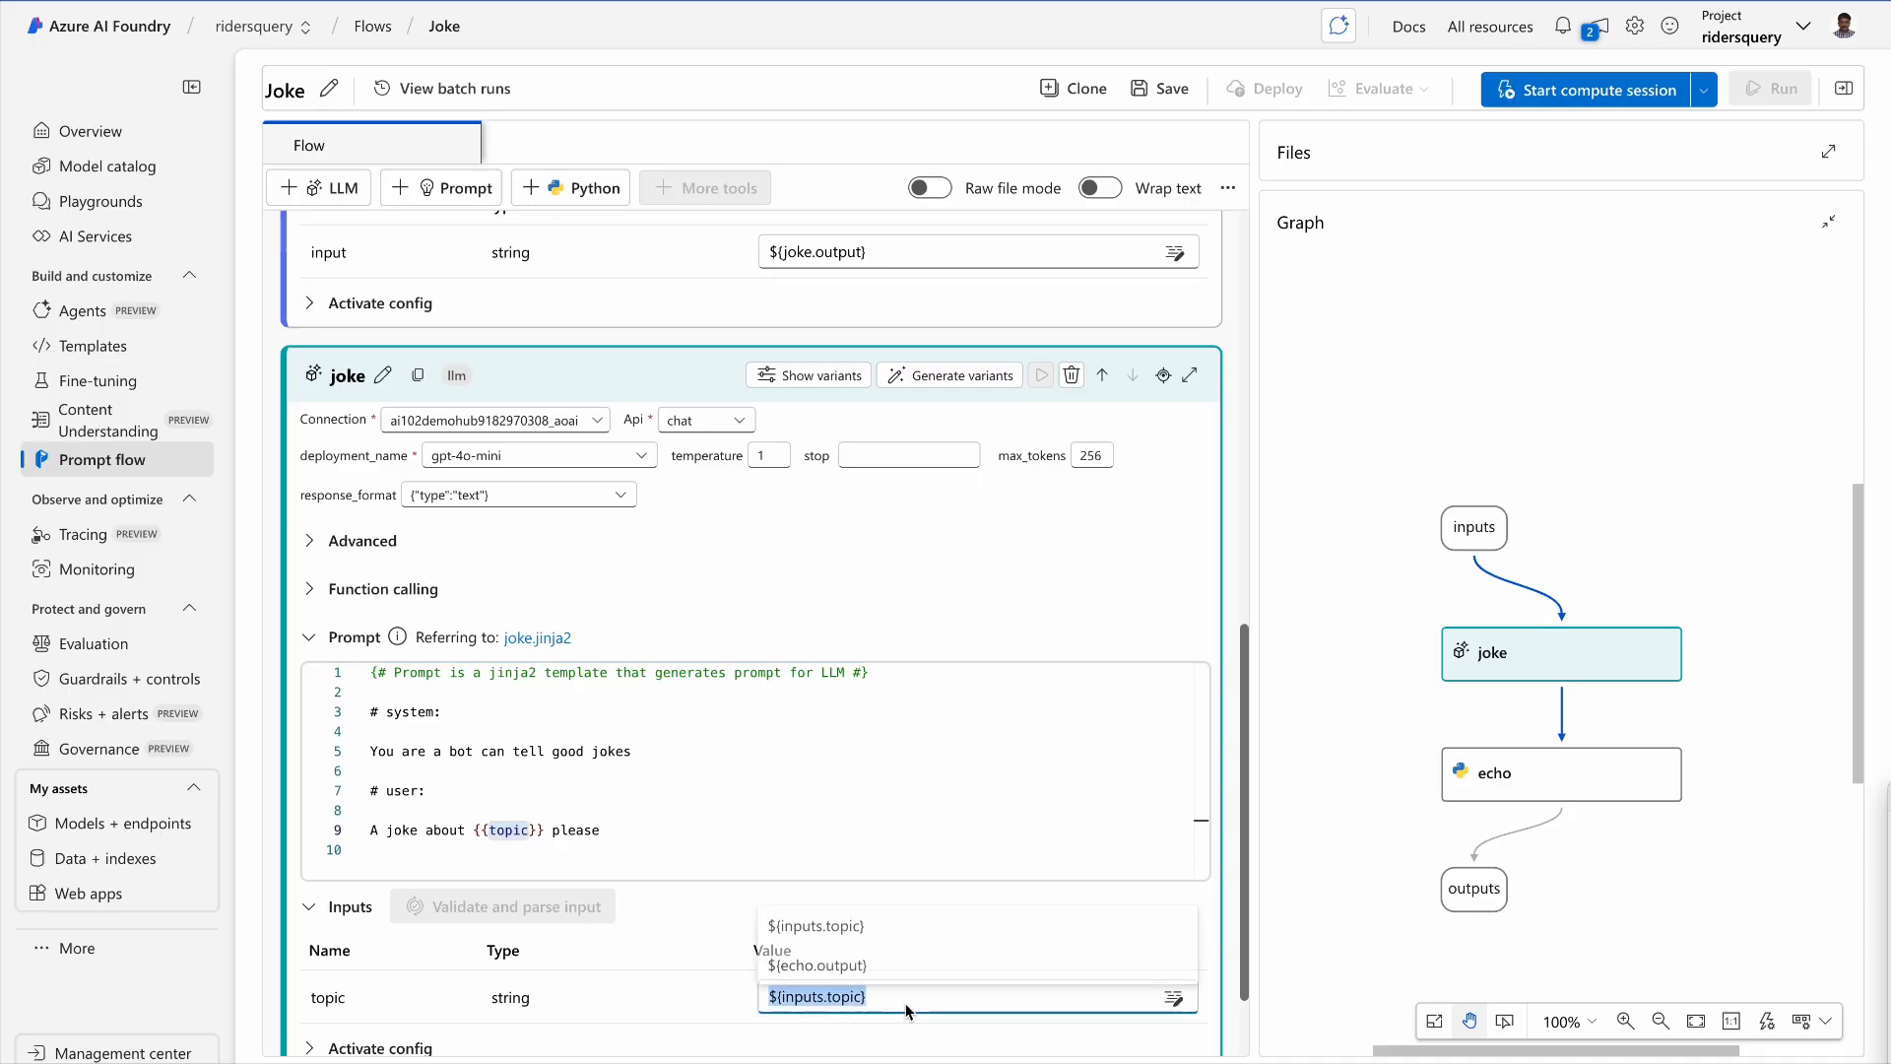
pyautogui.click(883, 931)
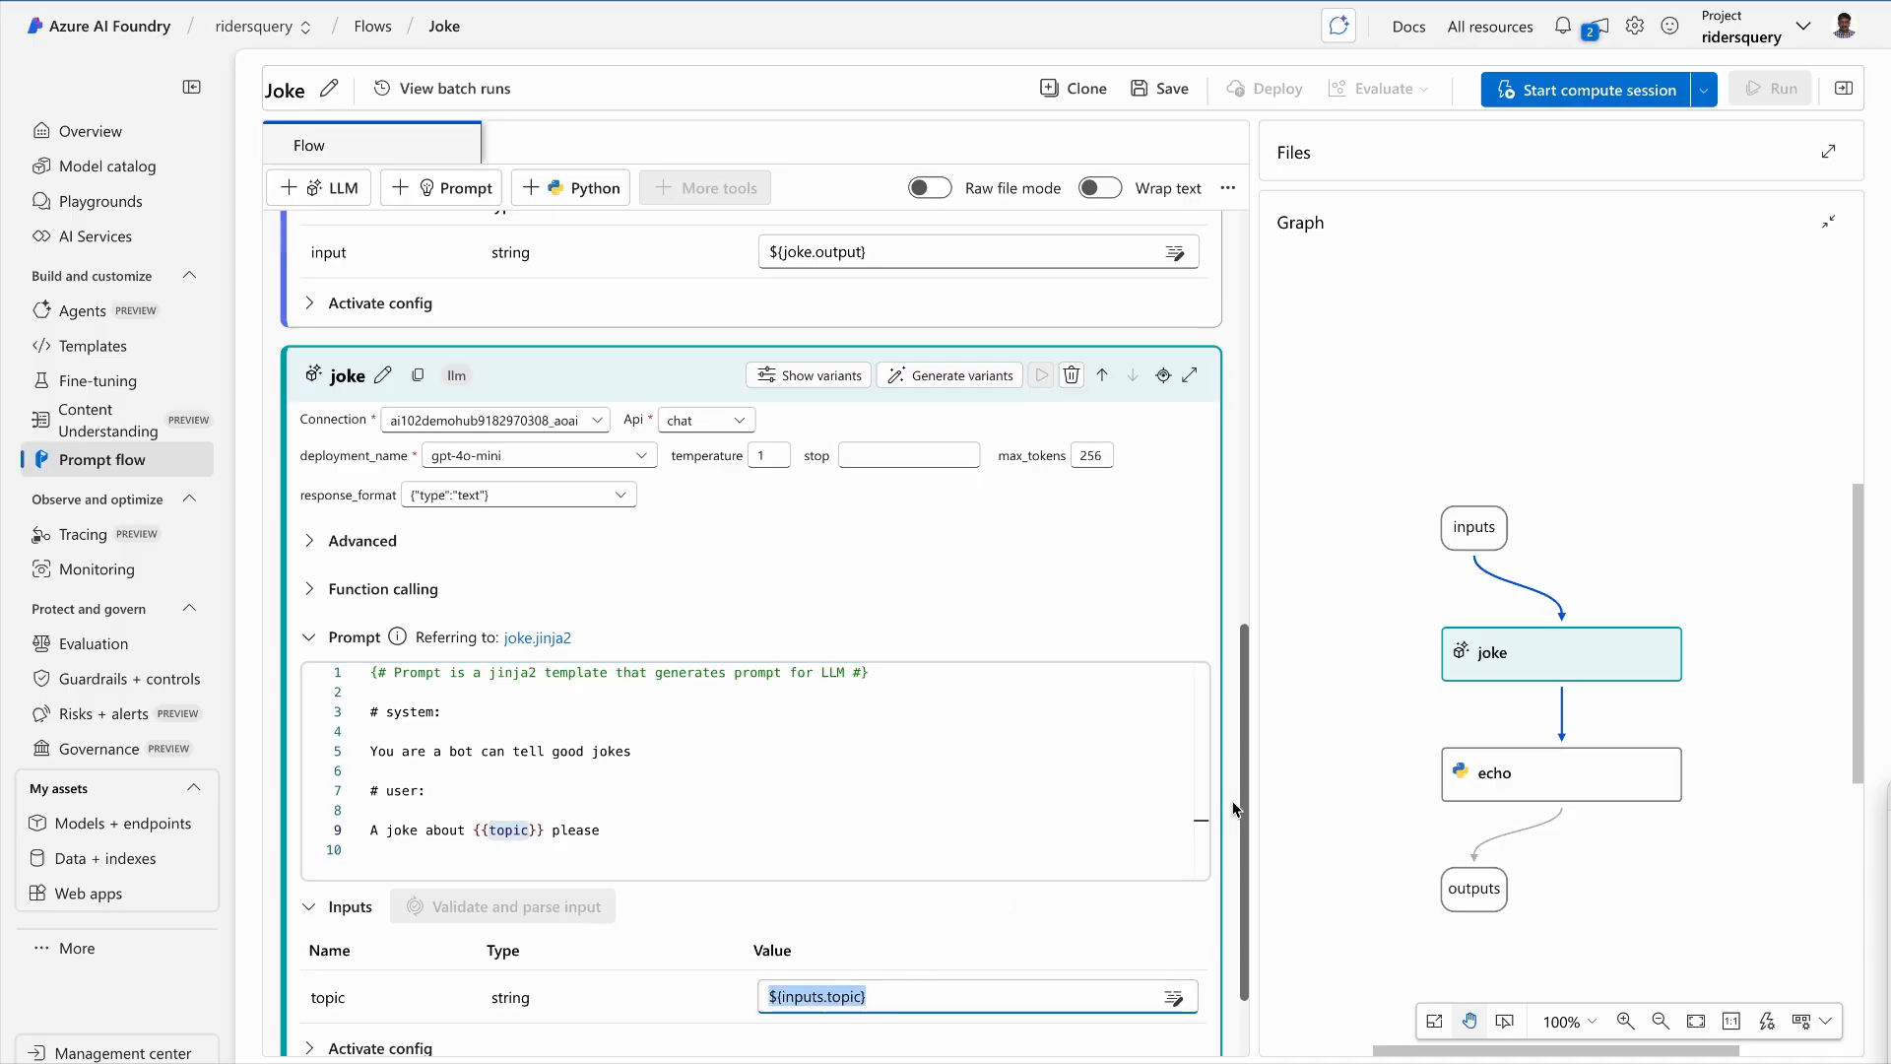
# - Examine how the flow's inputs, the joke node, the echo Python node and the outputs pass values to each other
pyautogui.scroll(2, 1256, 727)
pyautogui.moveTo(1256, 727); pyautogui.dragTo(1300, 453)
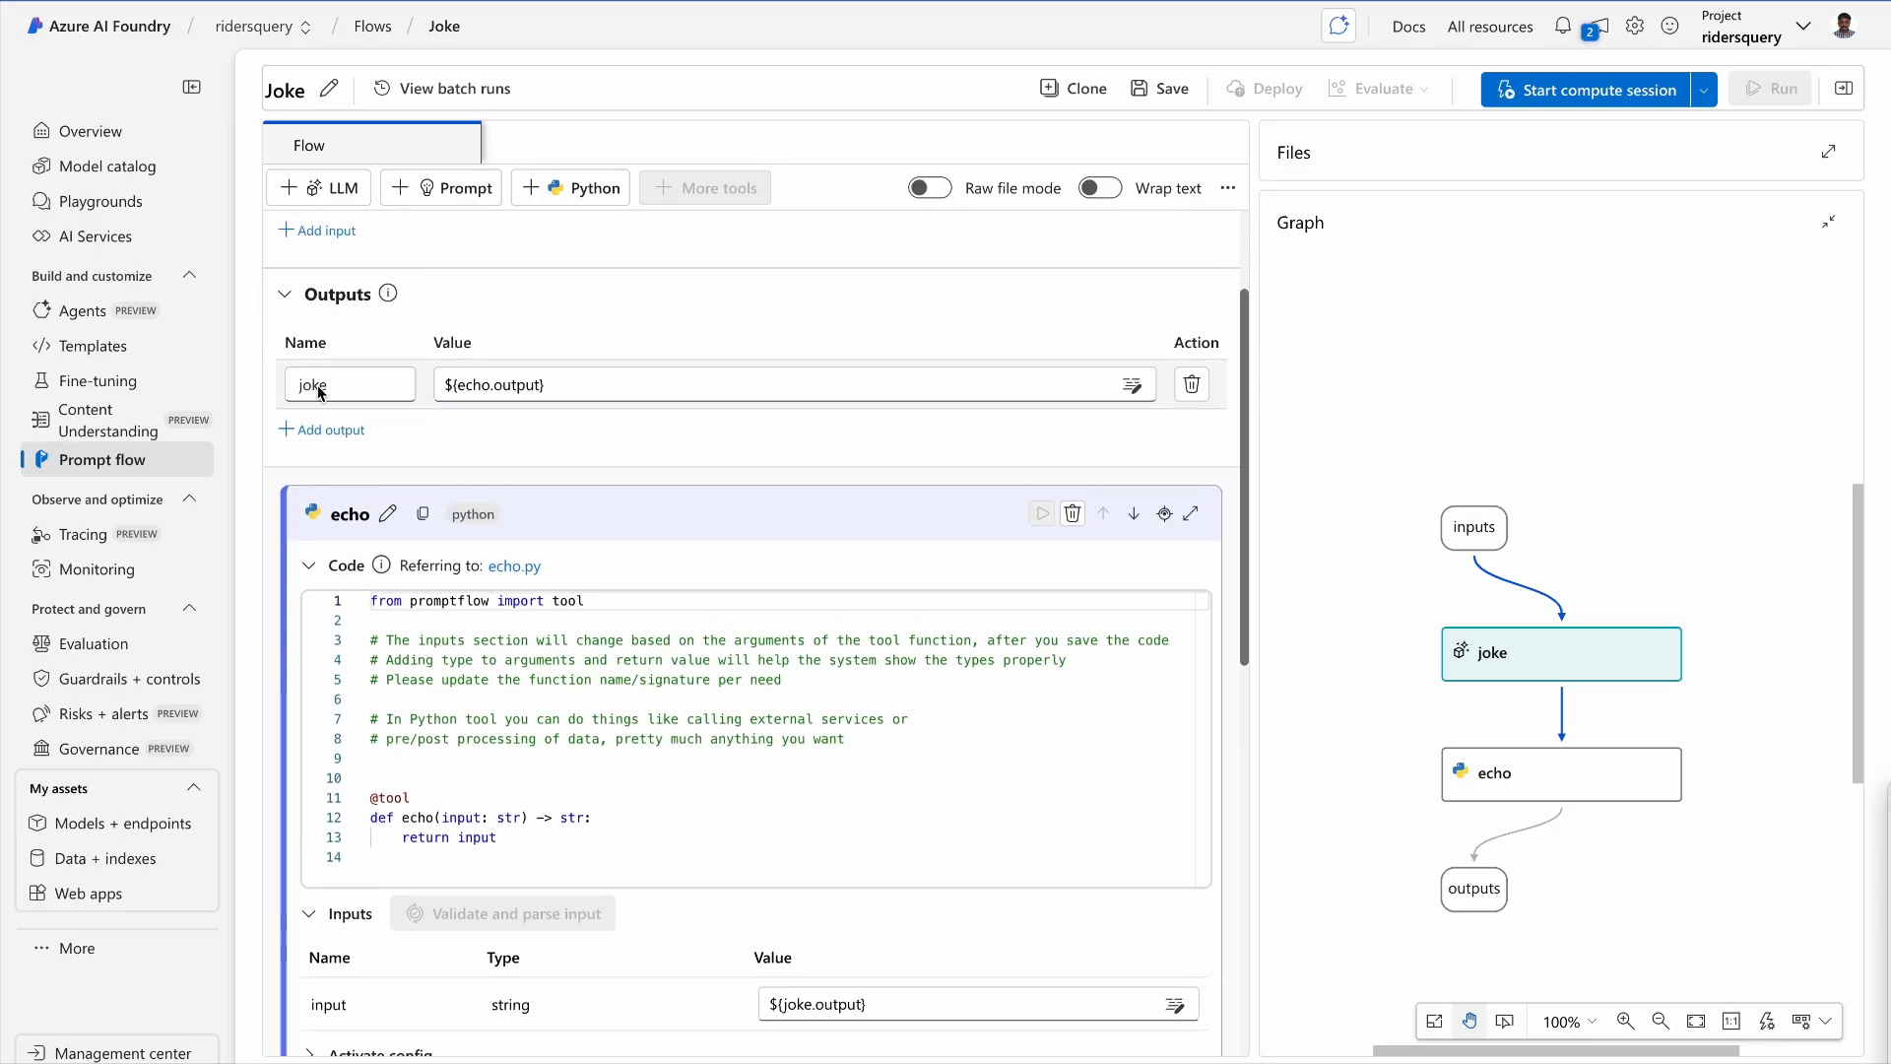
pyautogui.moveTo(1252, 380); pyautogui.dragTo(1258, 271)
pyautogui.scroll(2, 1251, 309)
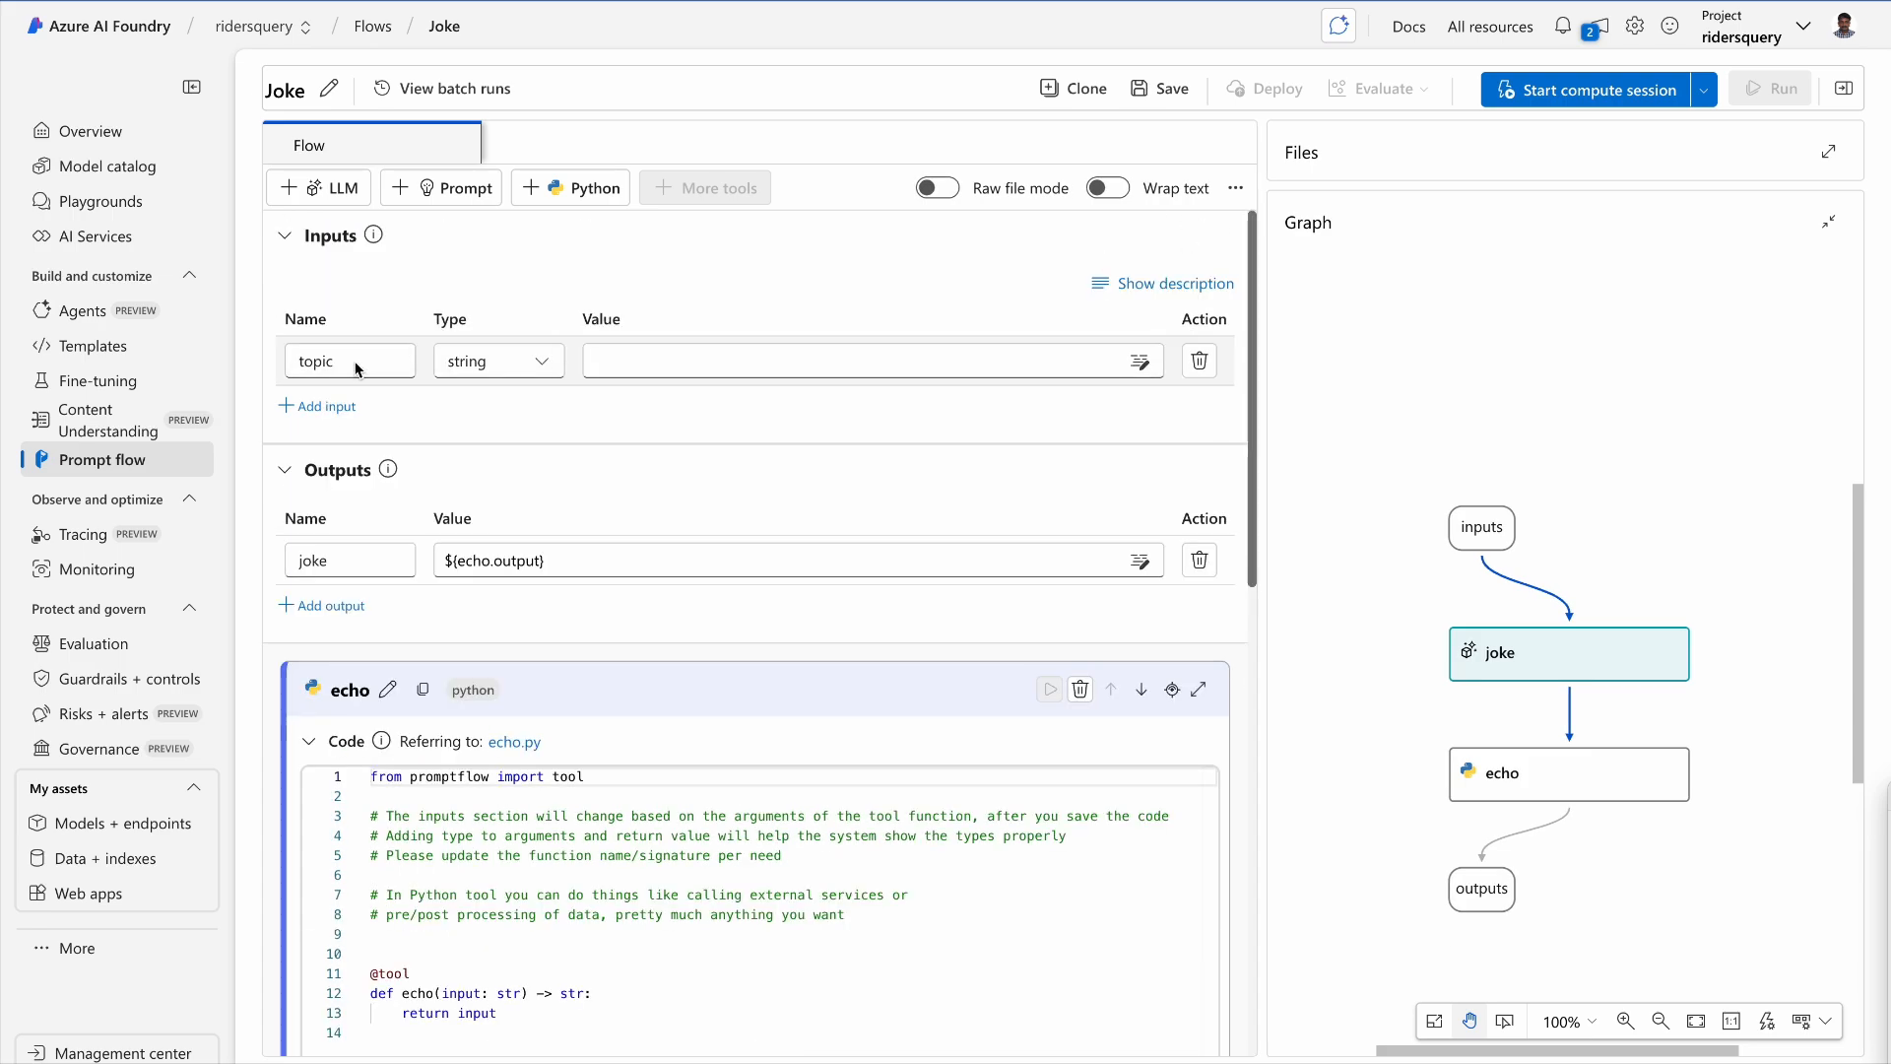
pyautogui.moveTo(1256, 369); pyautogui.dragTo(1219, 837)
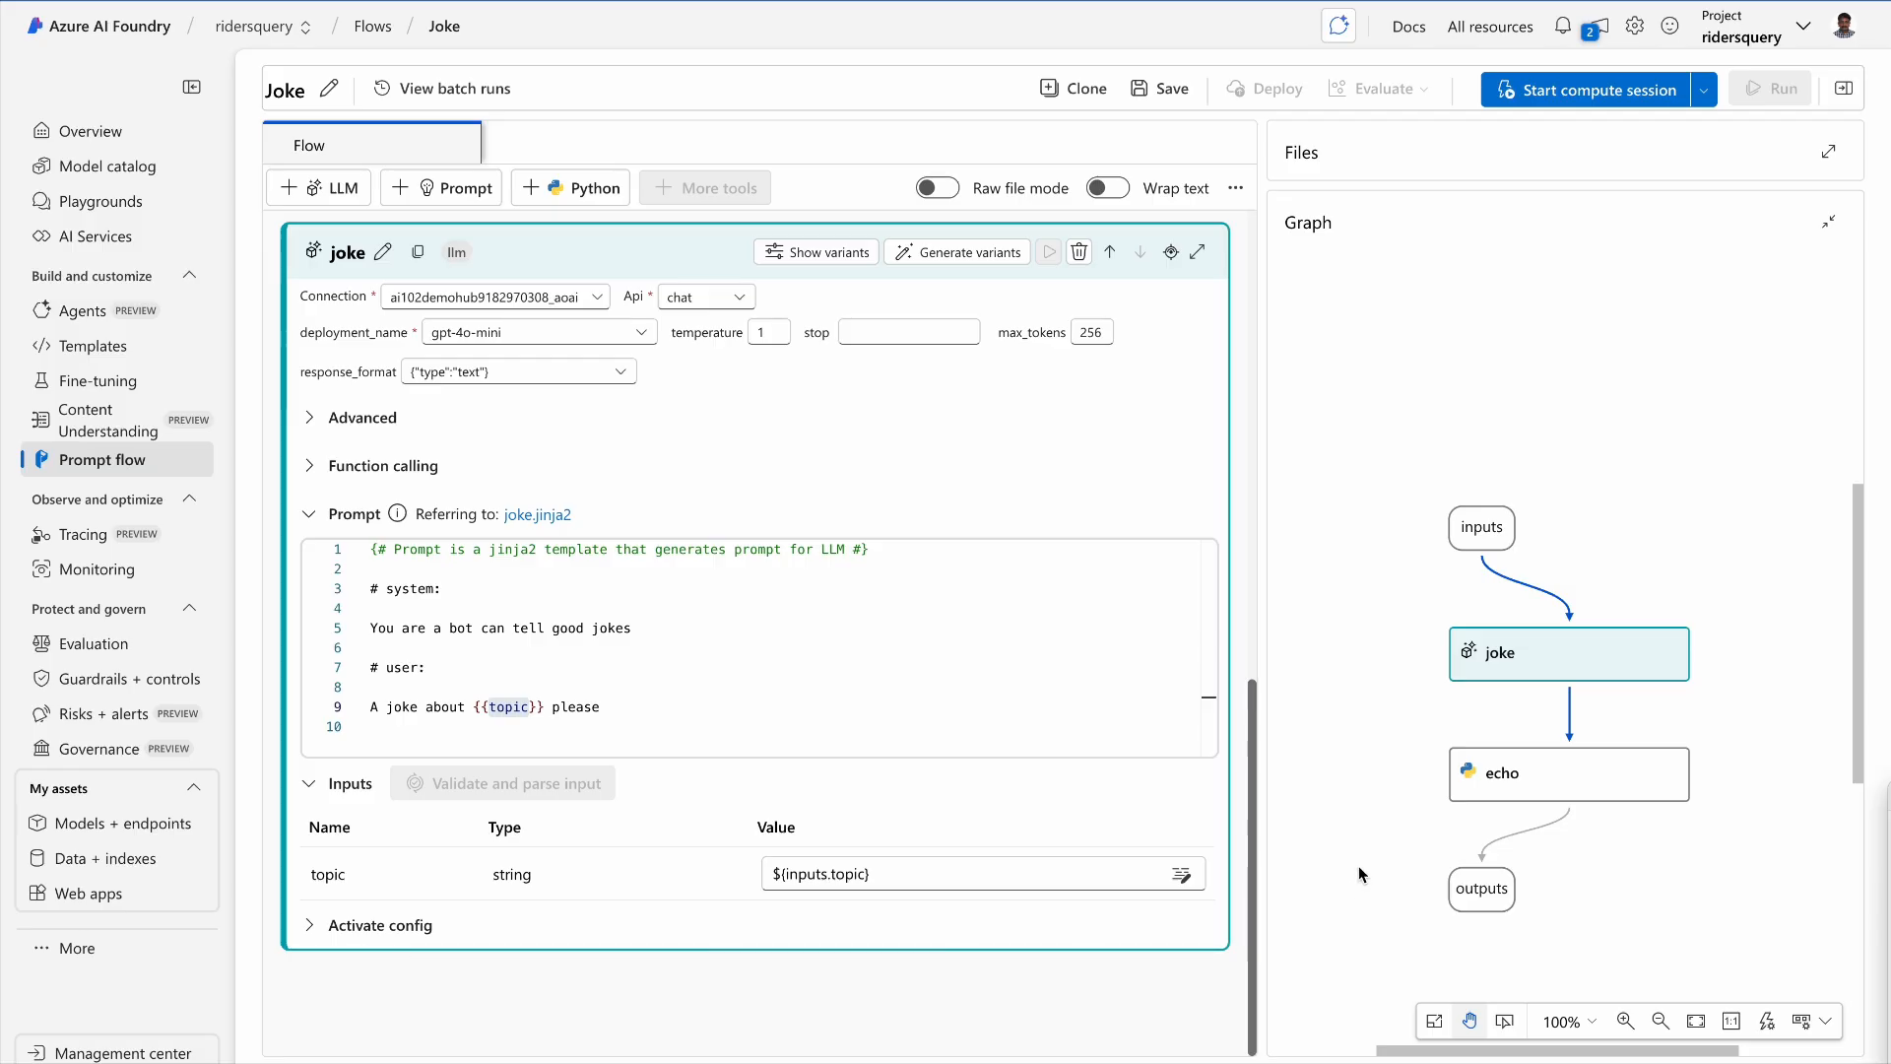
pyautogui.click(1514, 794)
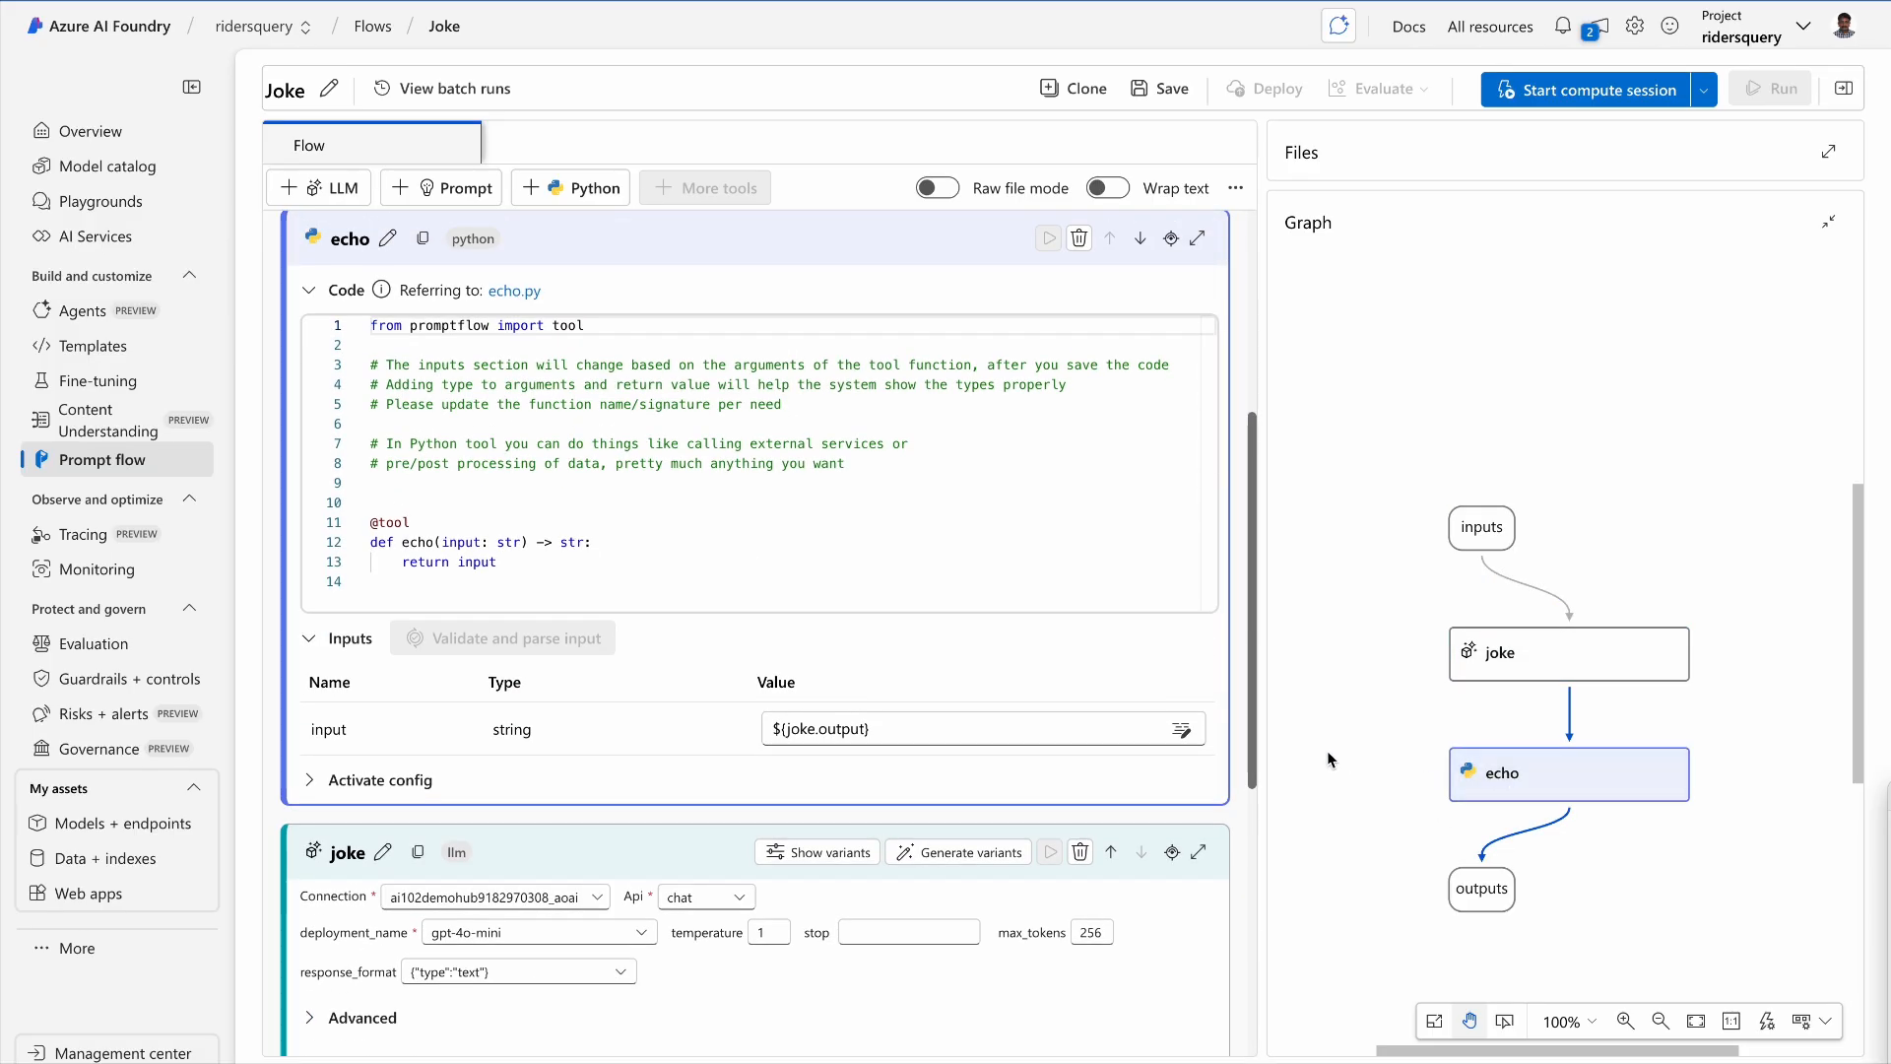
pyautogui.moveTo(1250, 735)
pyautogui.mouseDown()
pyautogui.moveTo(1253, 702)
pyautogui.moveTo(1256, 747)
pyautogui.mouseUp()
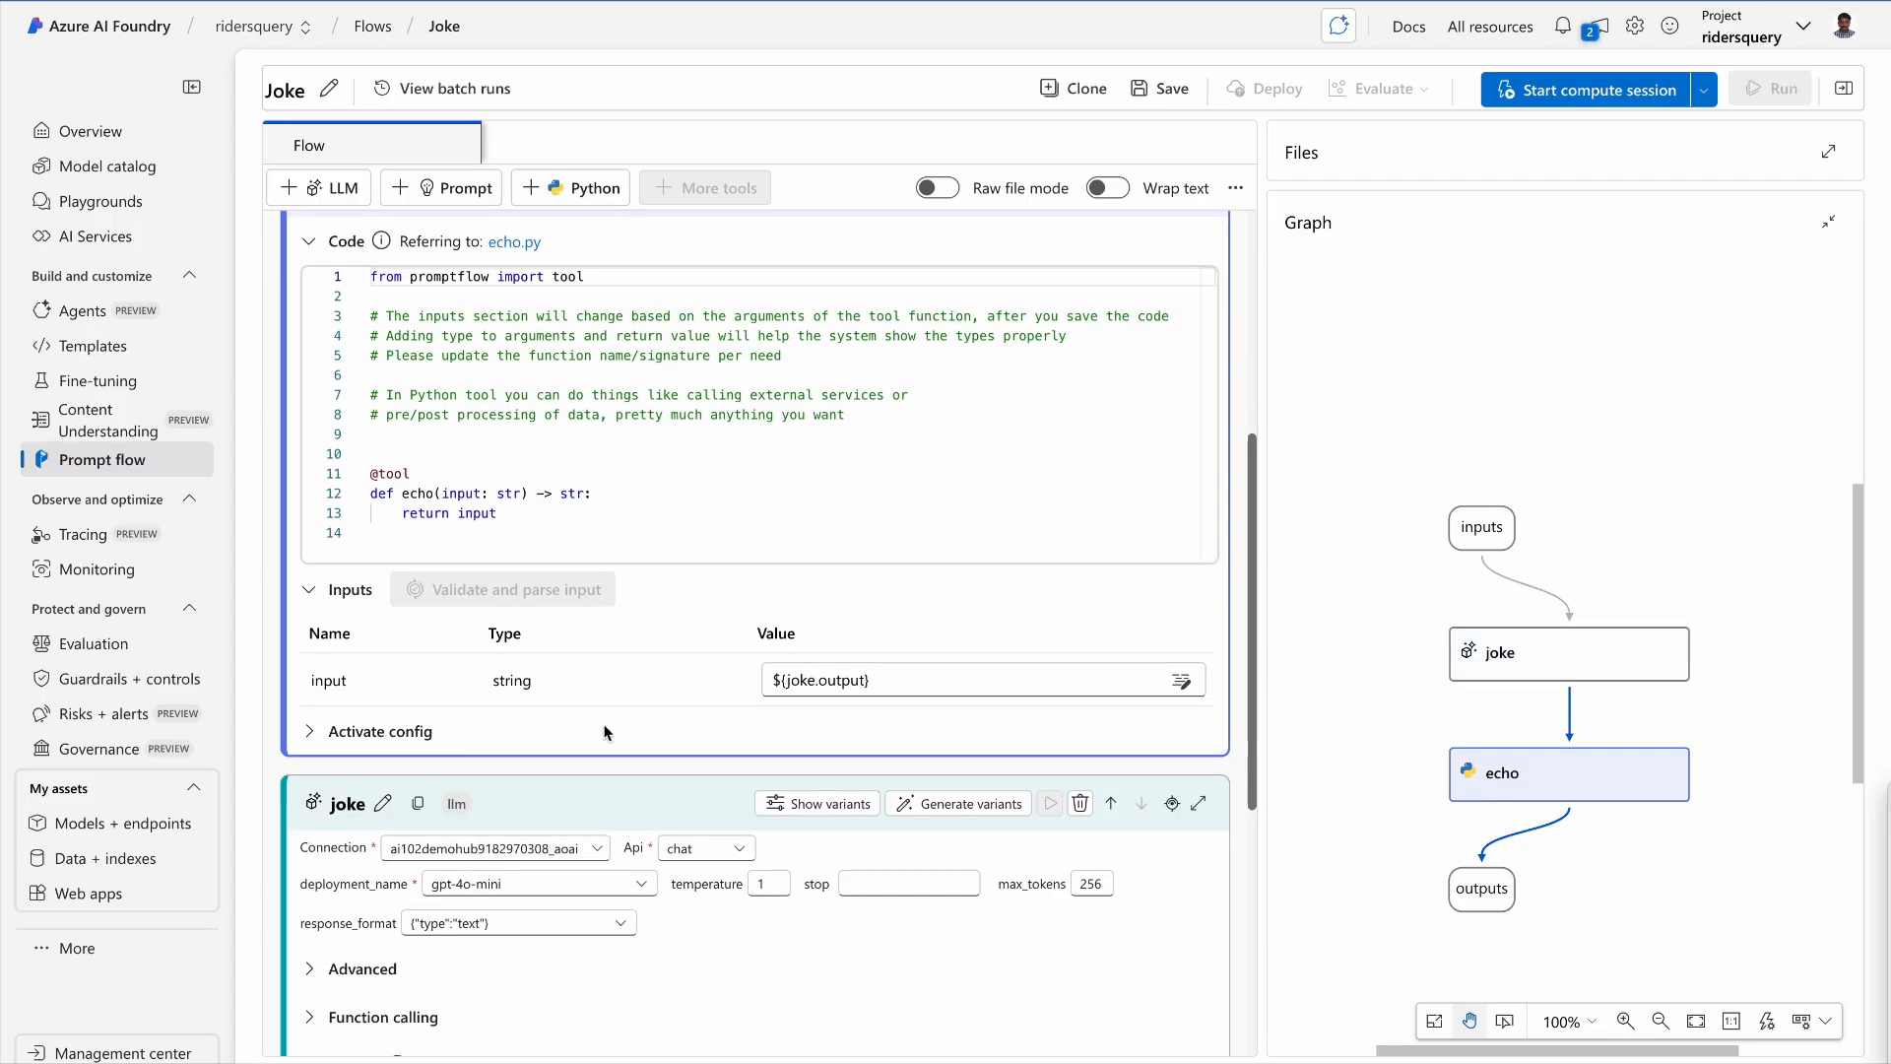
pyautogui.click(1471, 889)
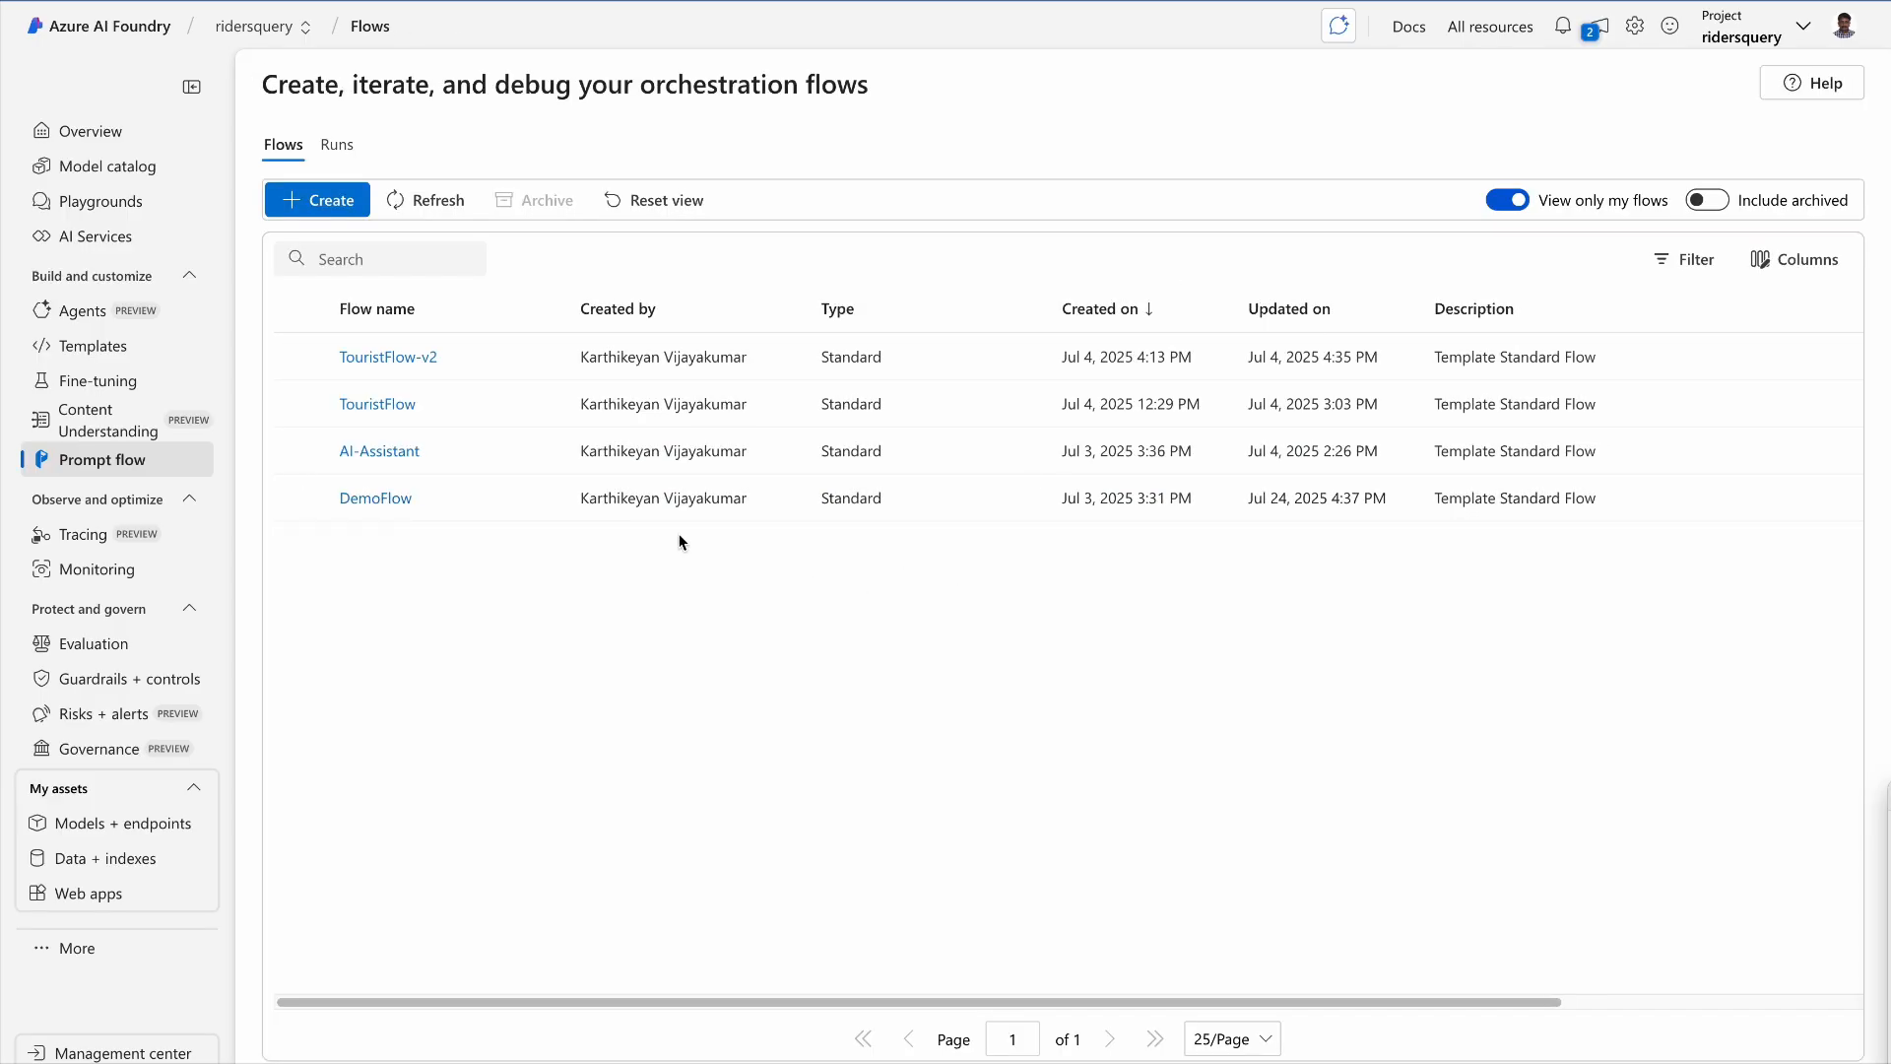
# - Open the DemoFlow flow and review the options for starting the Joke flow's compute session
pyautogui.click(392, 499)
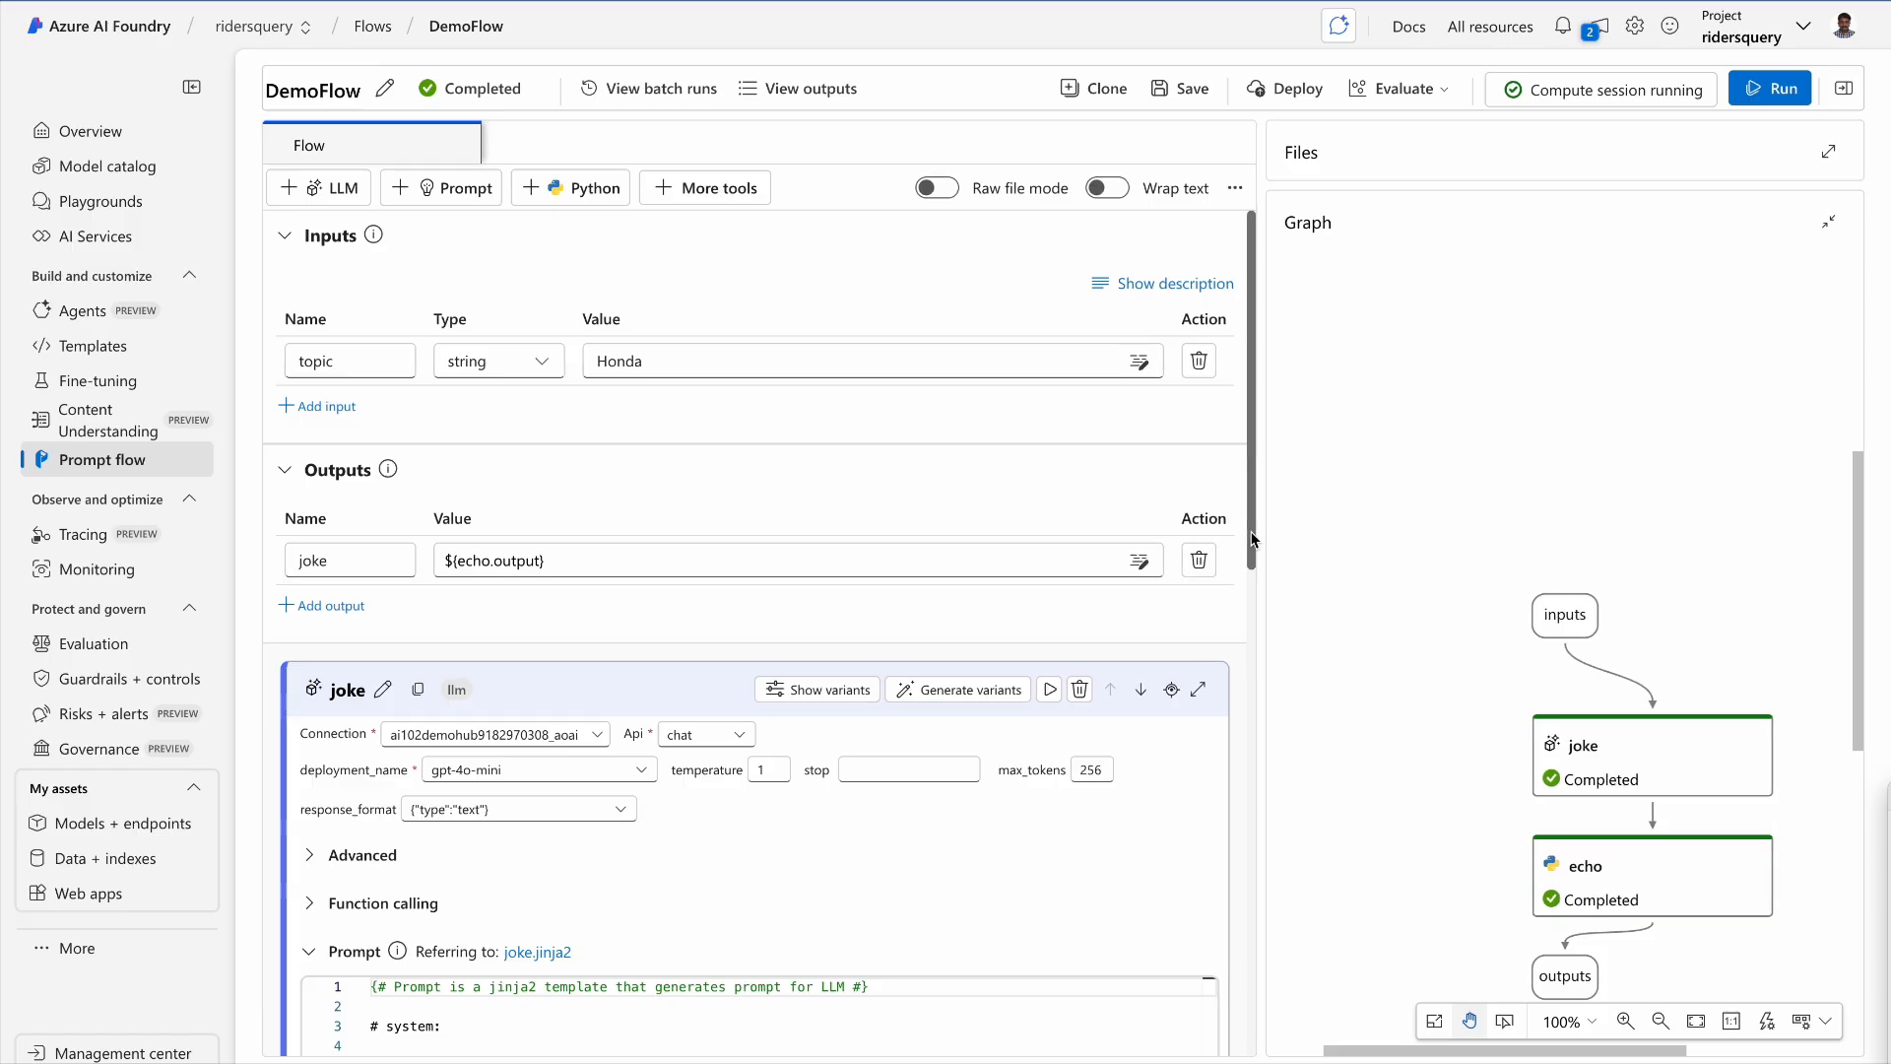
pyautogui.moveTo(1253, 532)
pyautogui.mouseDown()
pyautogui.moveTo(1224, 1006)
pyautogui.moveTo(1243, 527)
pyautogui.mouseUp()
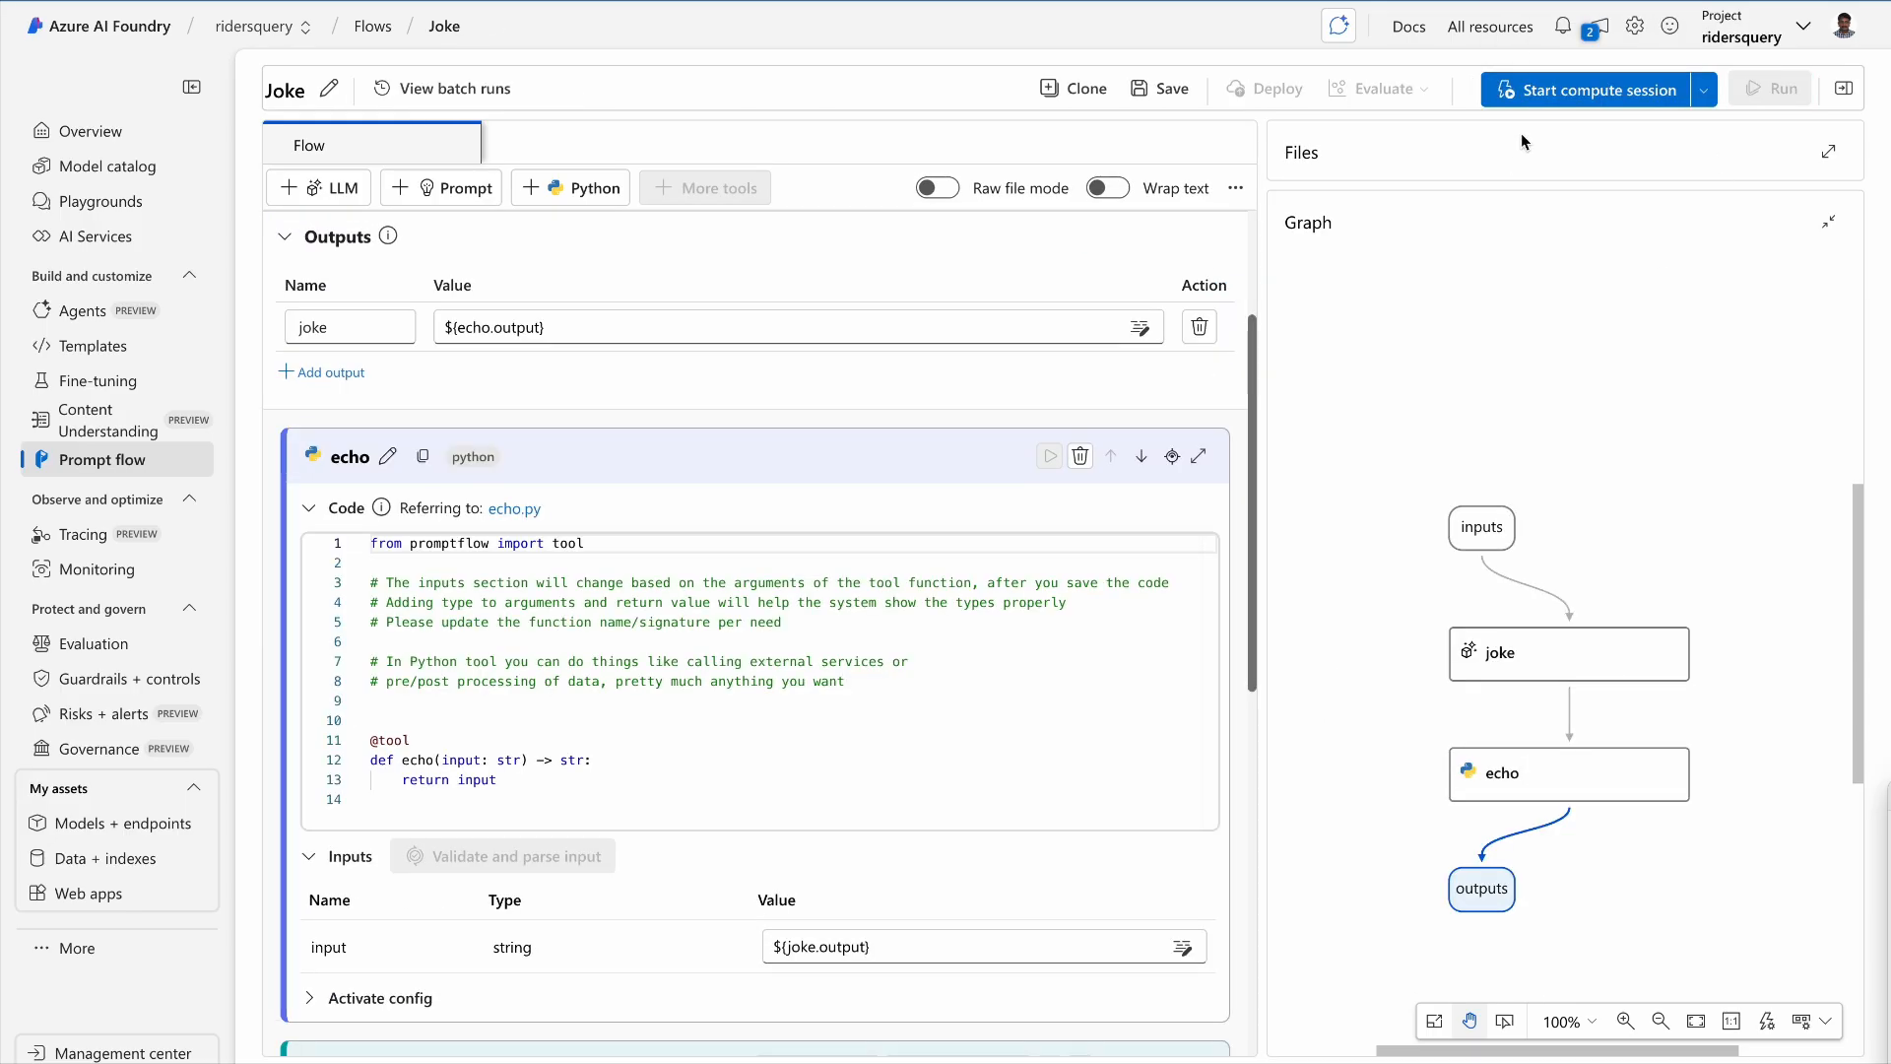
pyautogui.click(1703, 91)
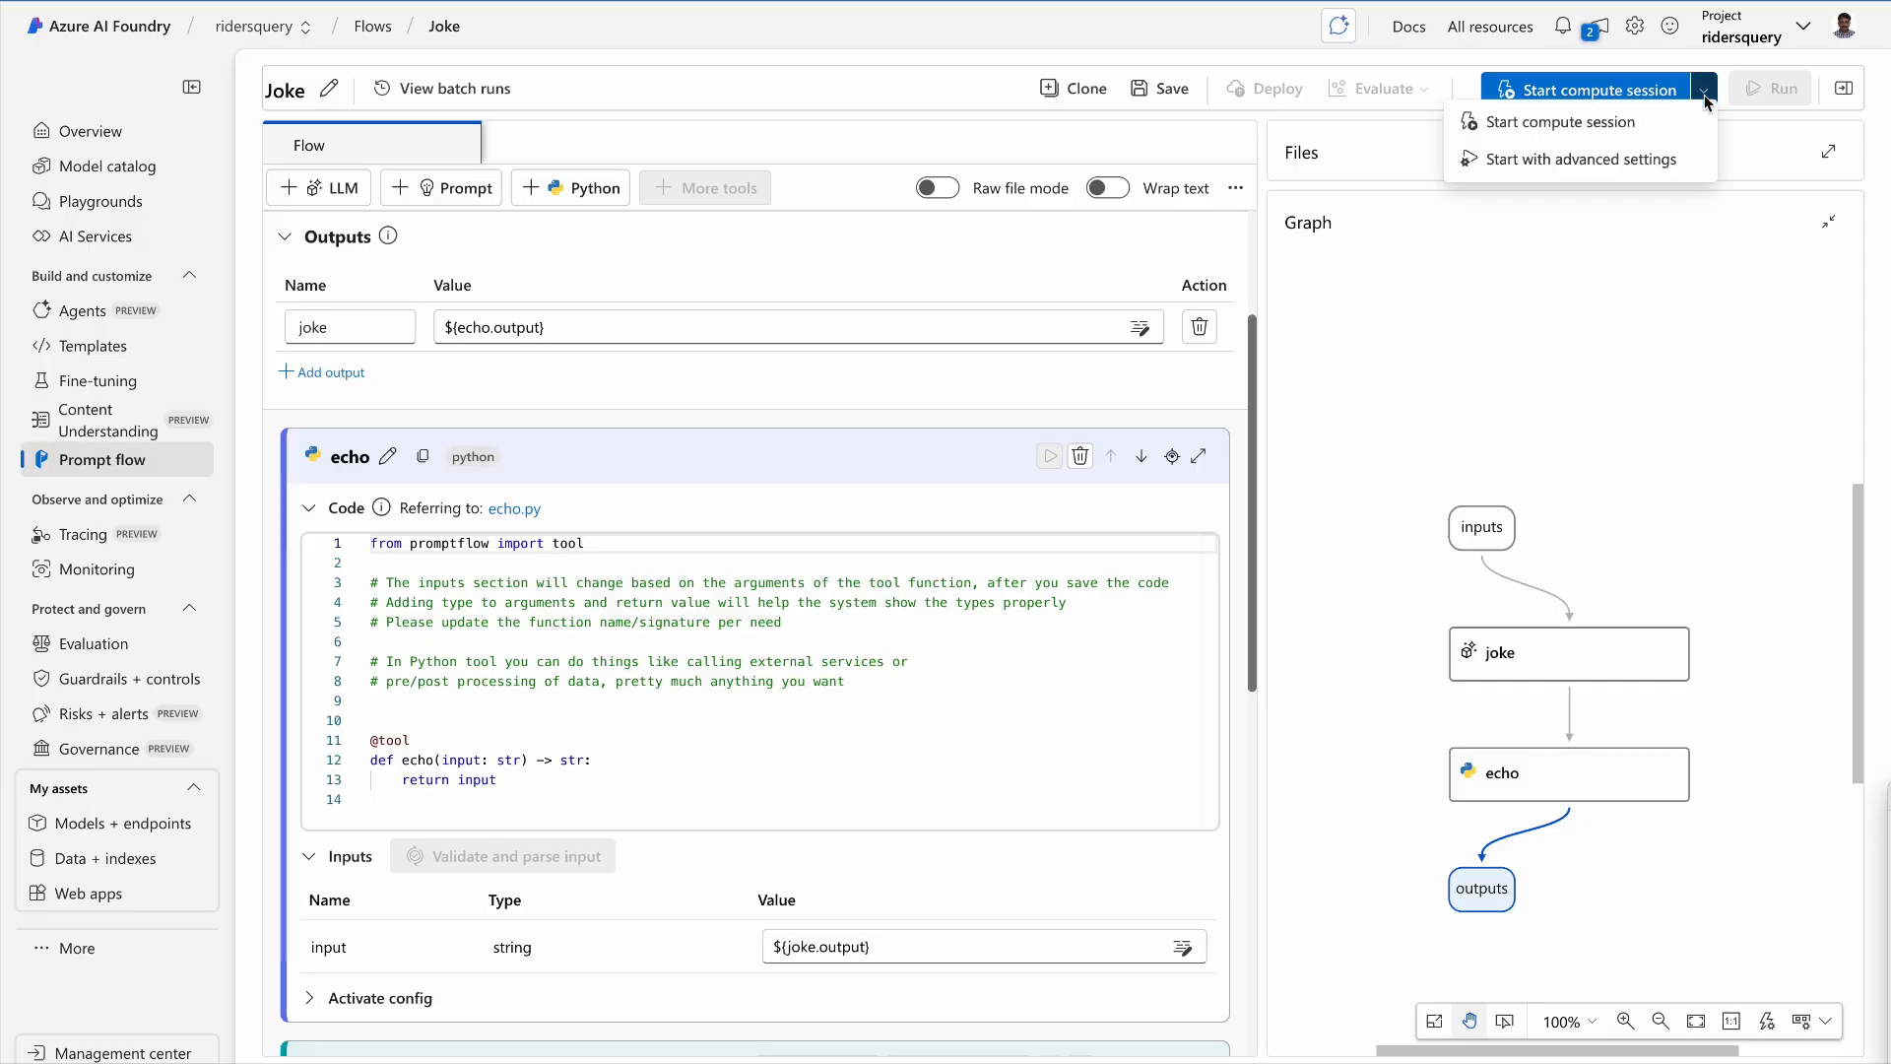
pyautogui.click(1575, 347)
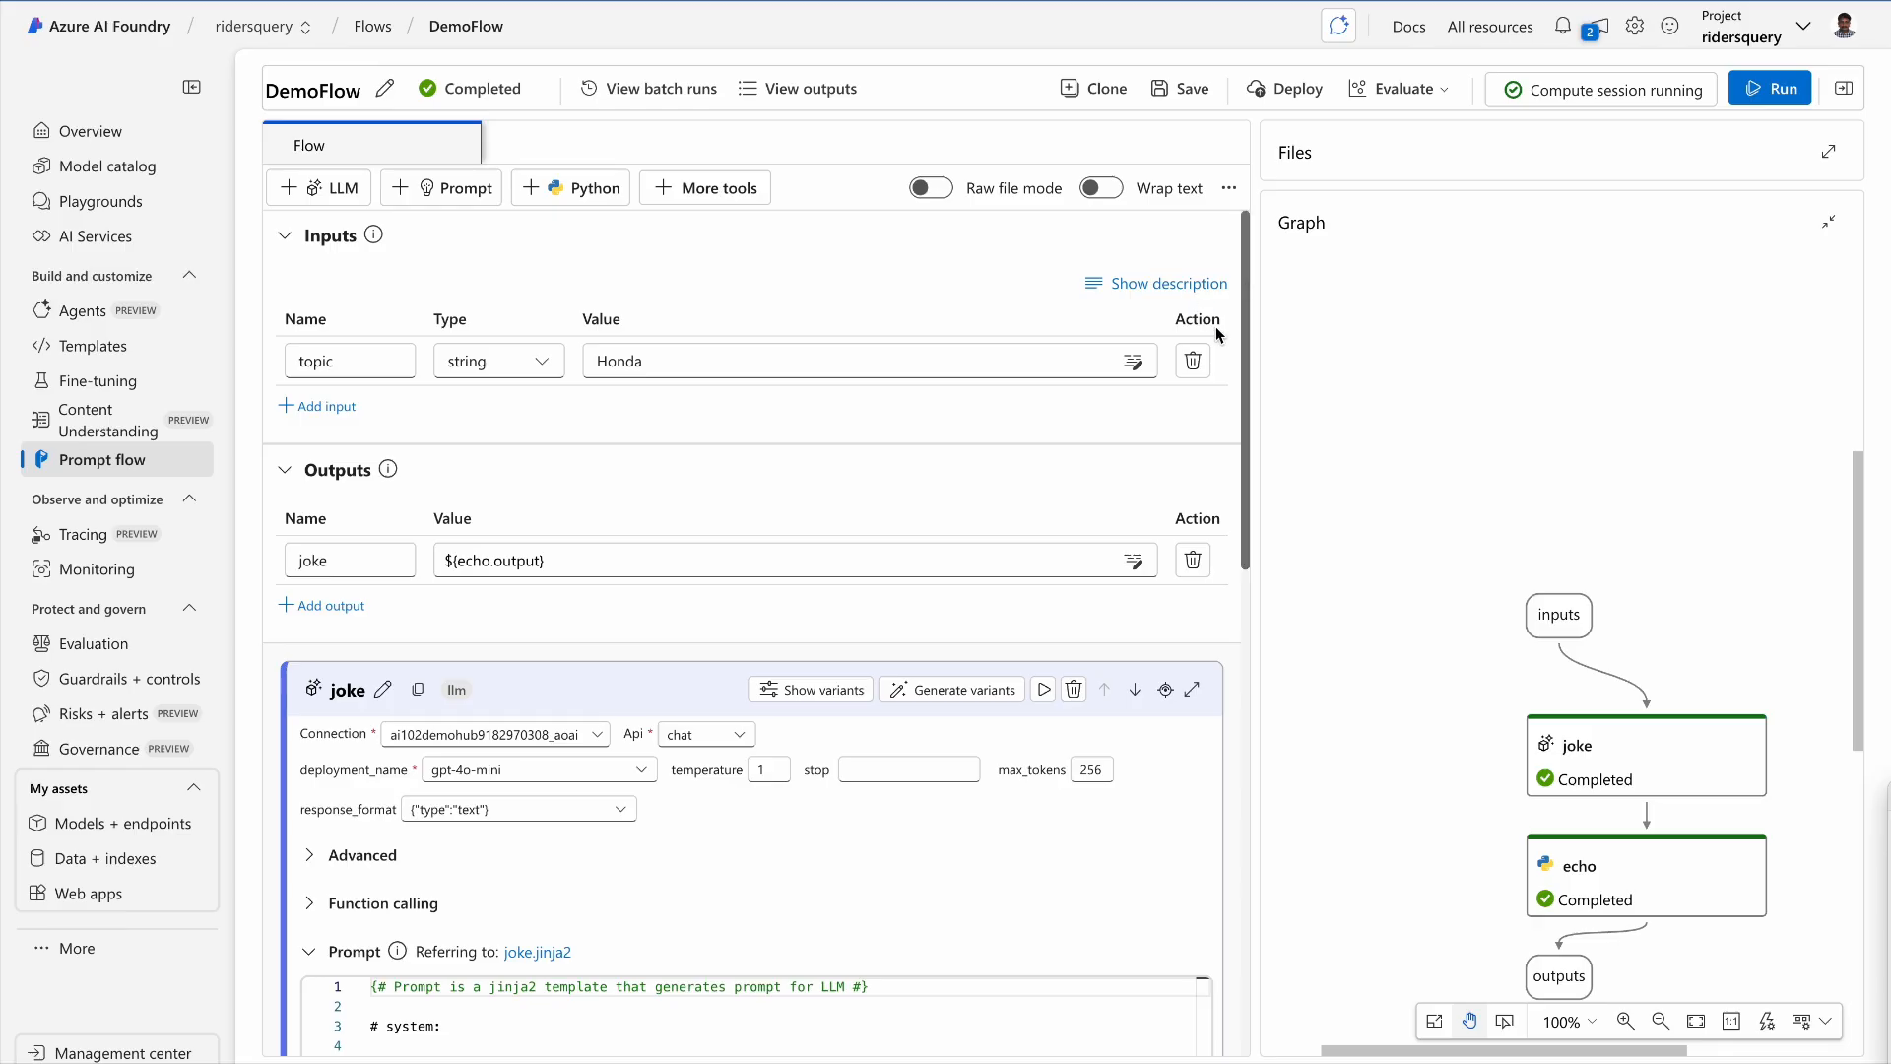
# - Run DemoFlow with the topic Honda and read the generated joke in the run's outputs
pyautogui.click(1761, 94)
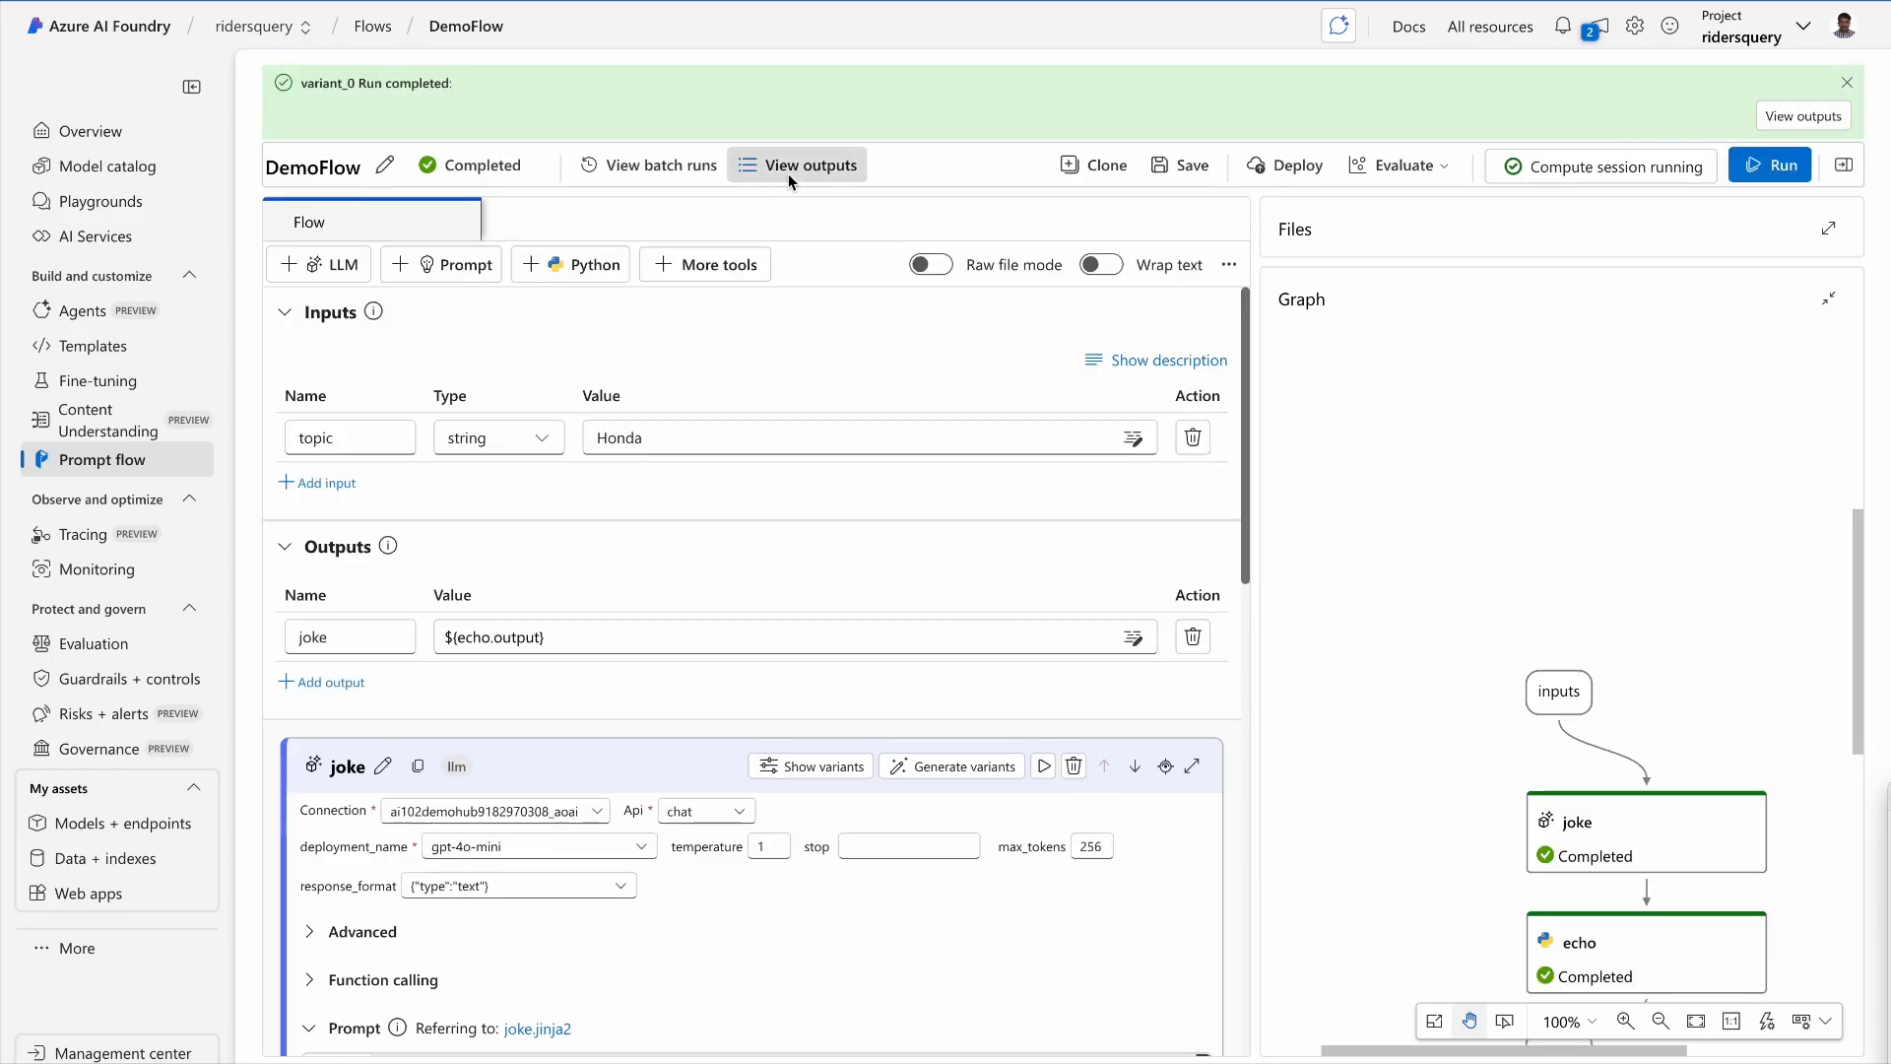
pyautogui.click(788, 173)
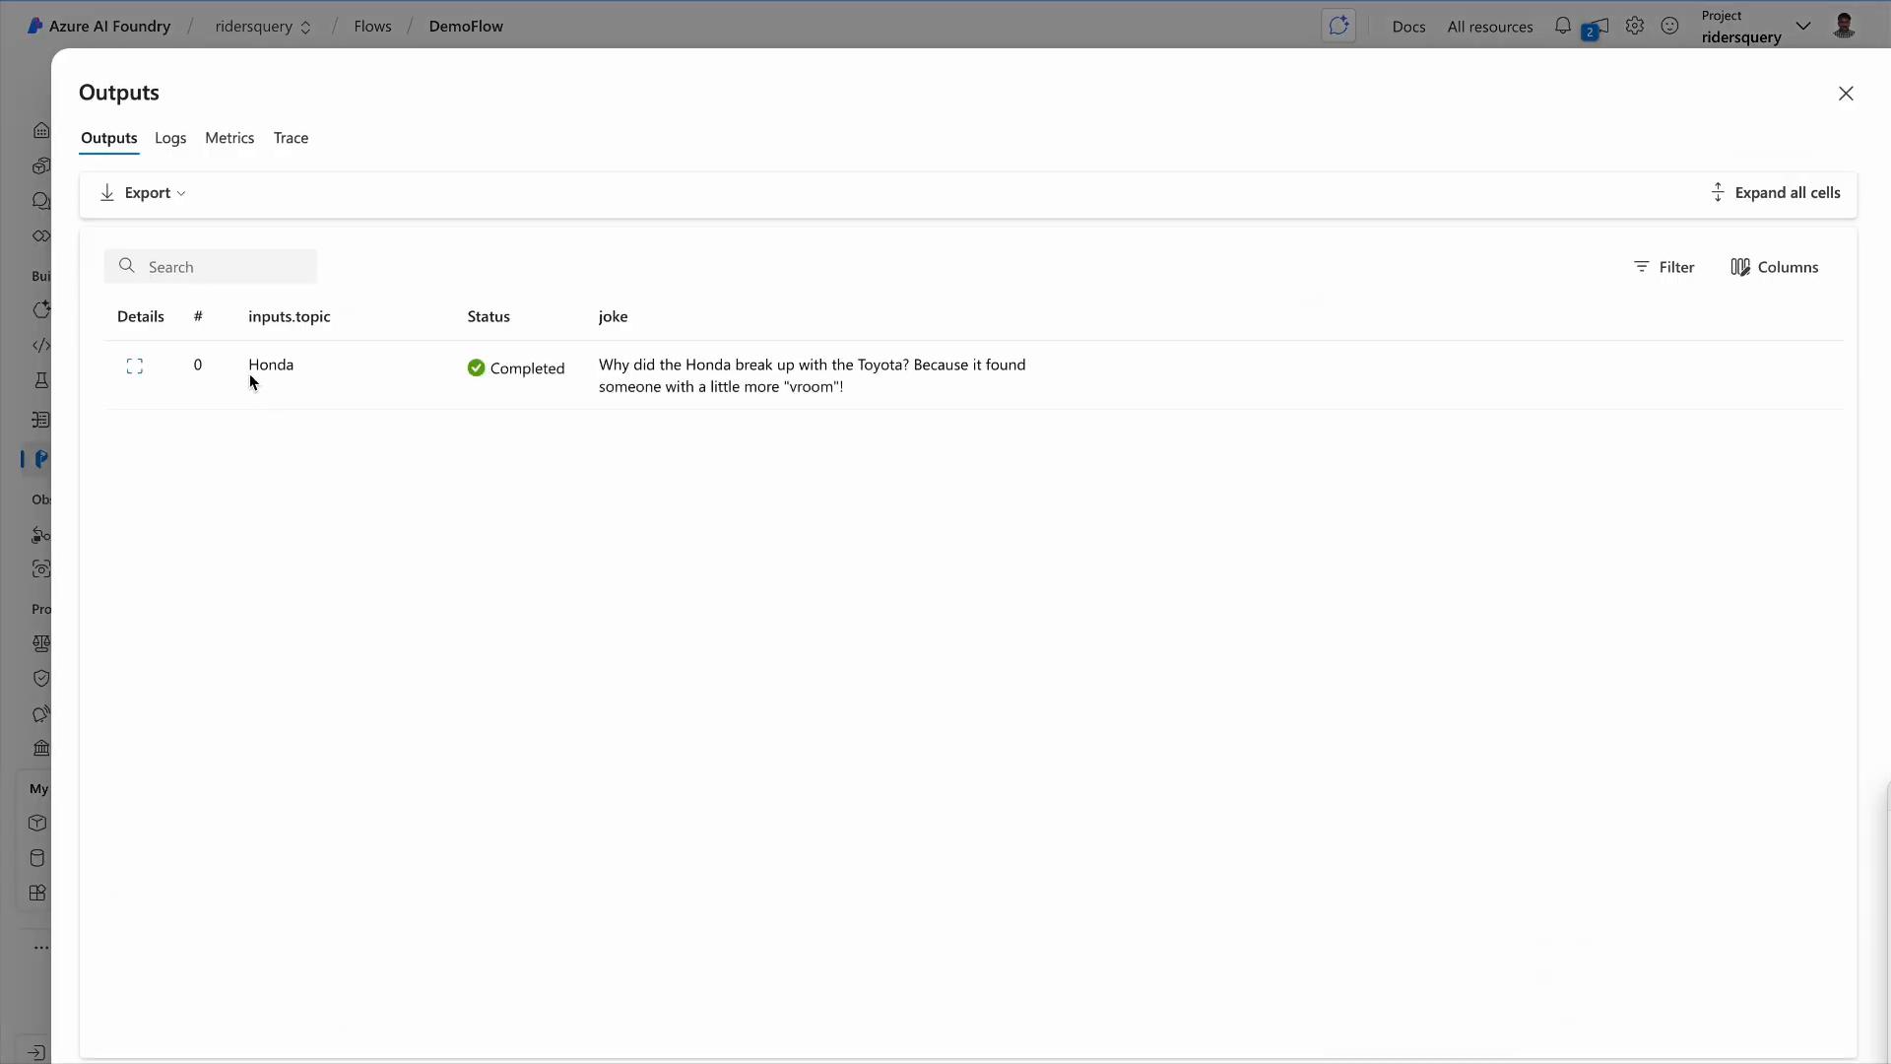
pyautogui.moveTo(602, 366); pyautogui.dragTo(840, 388)
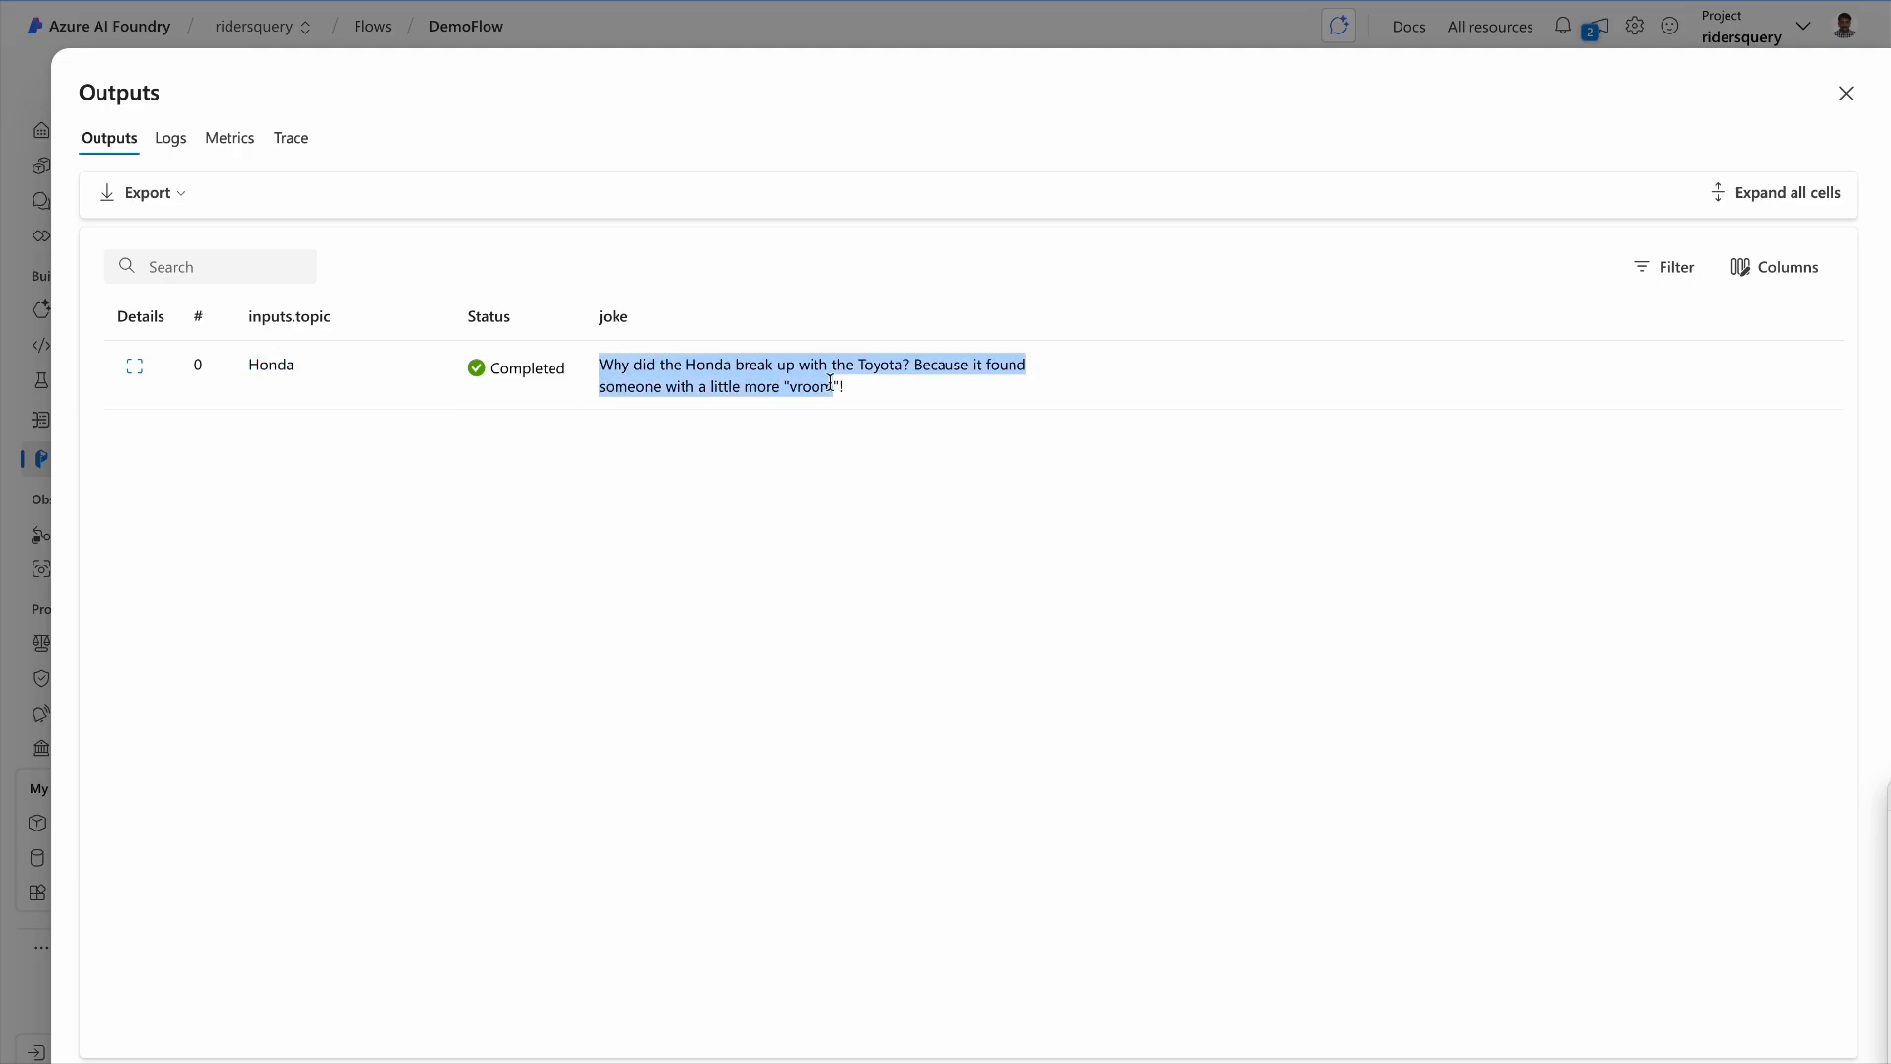
pyautogui.click(819, 434)
pyautogui.moveTo(600, 366); pyautogui.dragTo(877, 406)
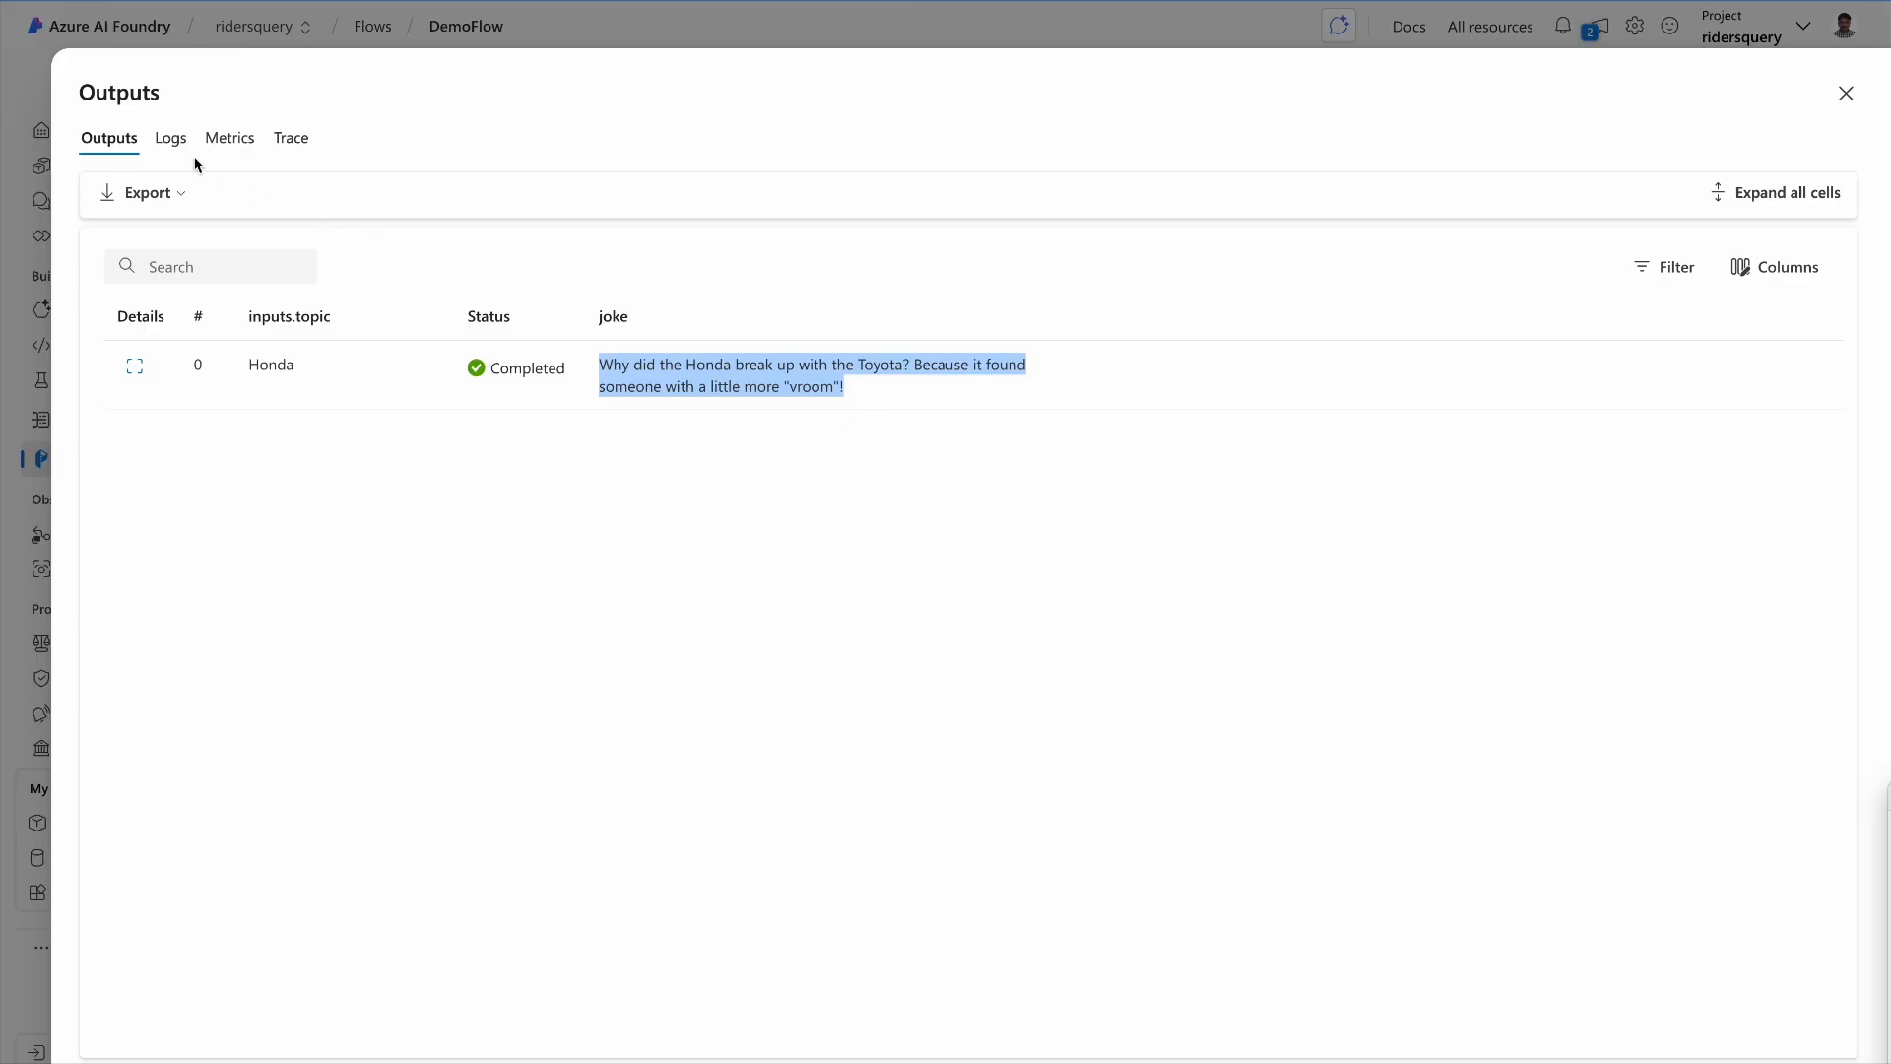
# - Examine the DemoFlow run's logs, metrics and trace, and close the run outputs
pyautogui.click(158, 145)
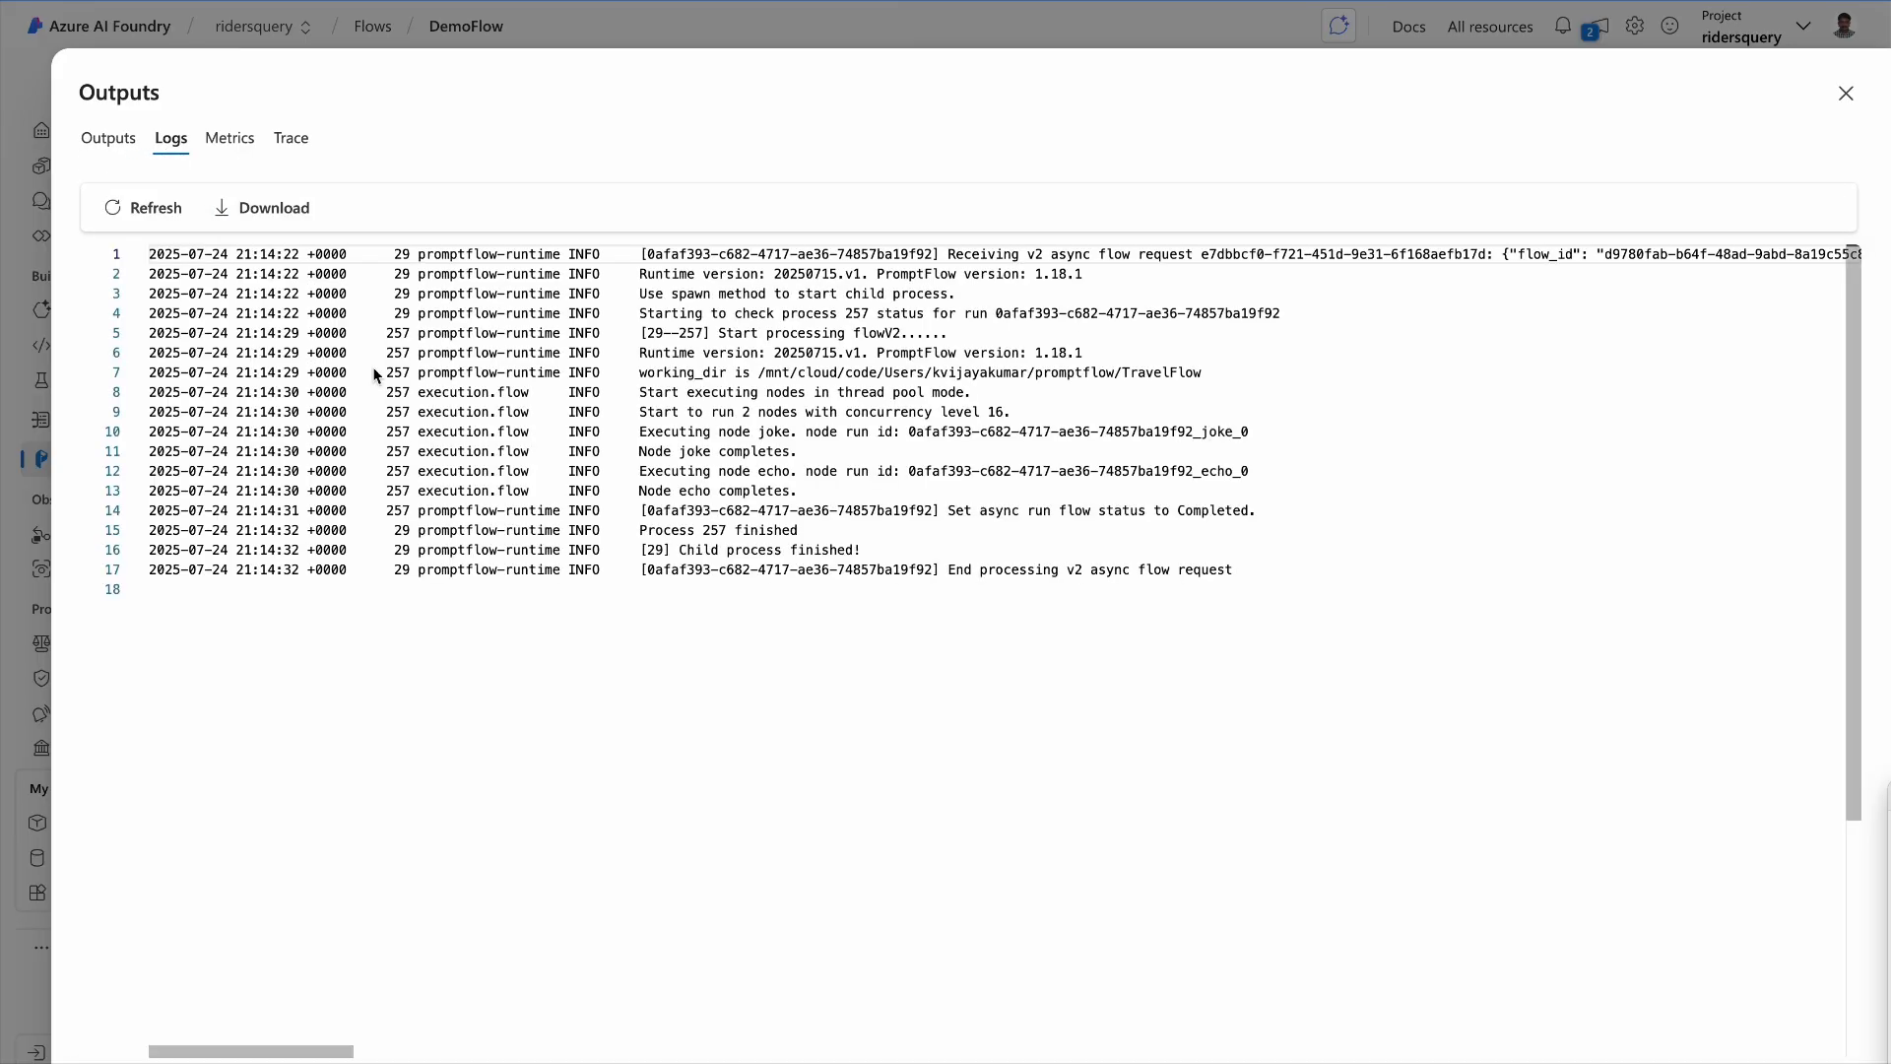
pyautogui.moveTo(1401, 602); pyautogui.dragTo(308, 245)
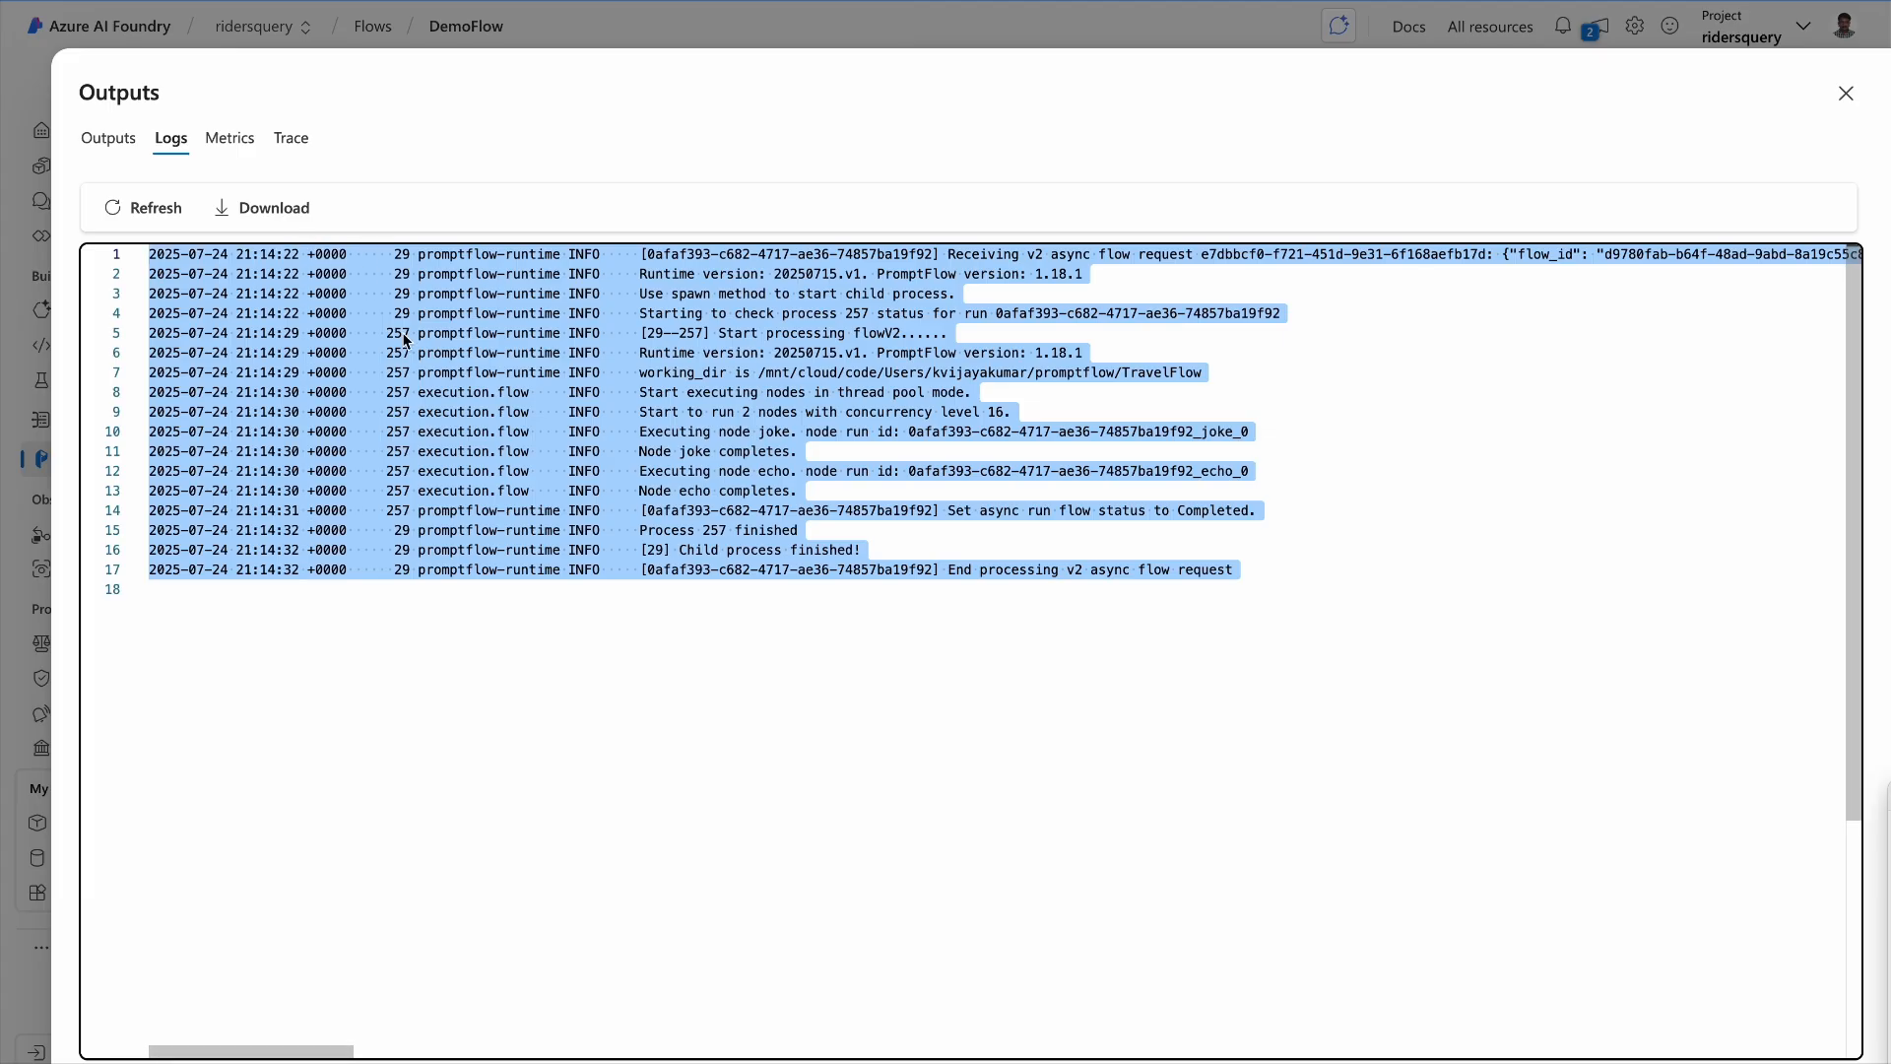
pyautogui.click(1424, 430)
pyautogui.moveTo(1440, 608); pyautogui.dragTo(380, 281)
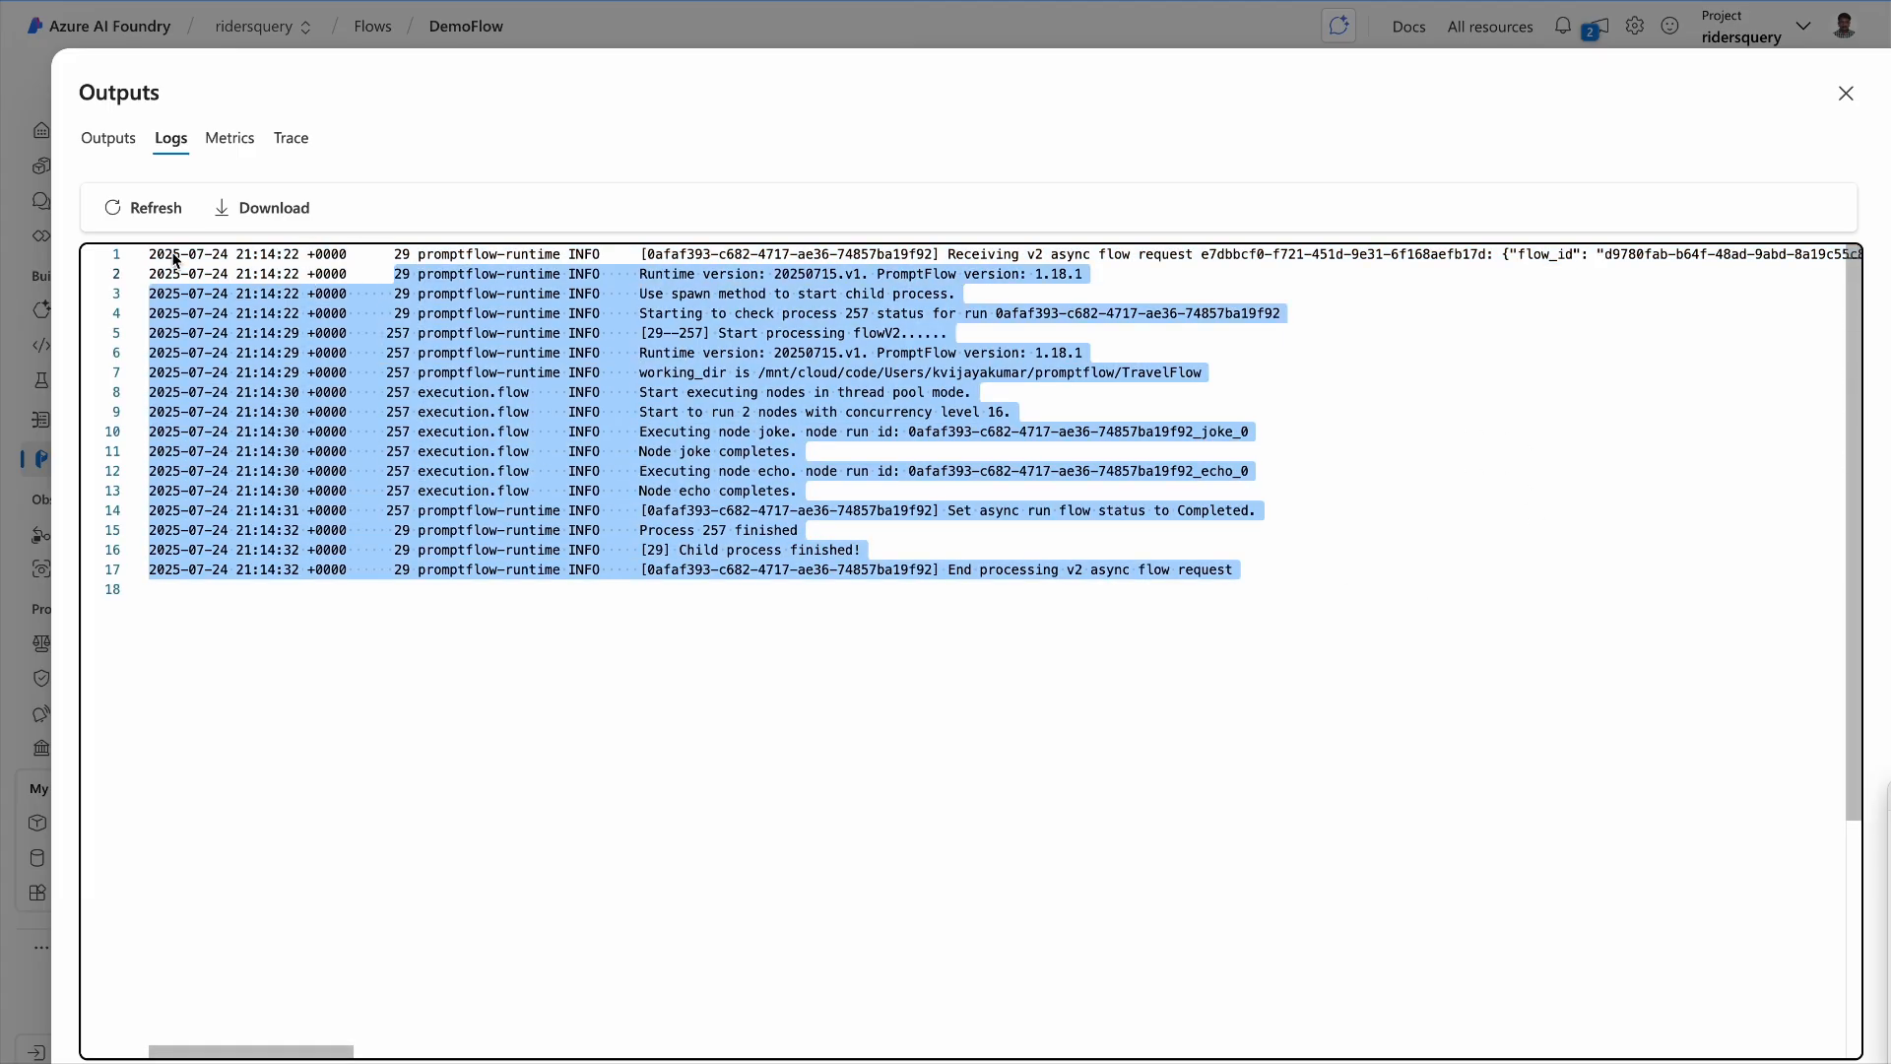
pyautogui.click(231, 138)
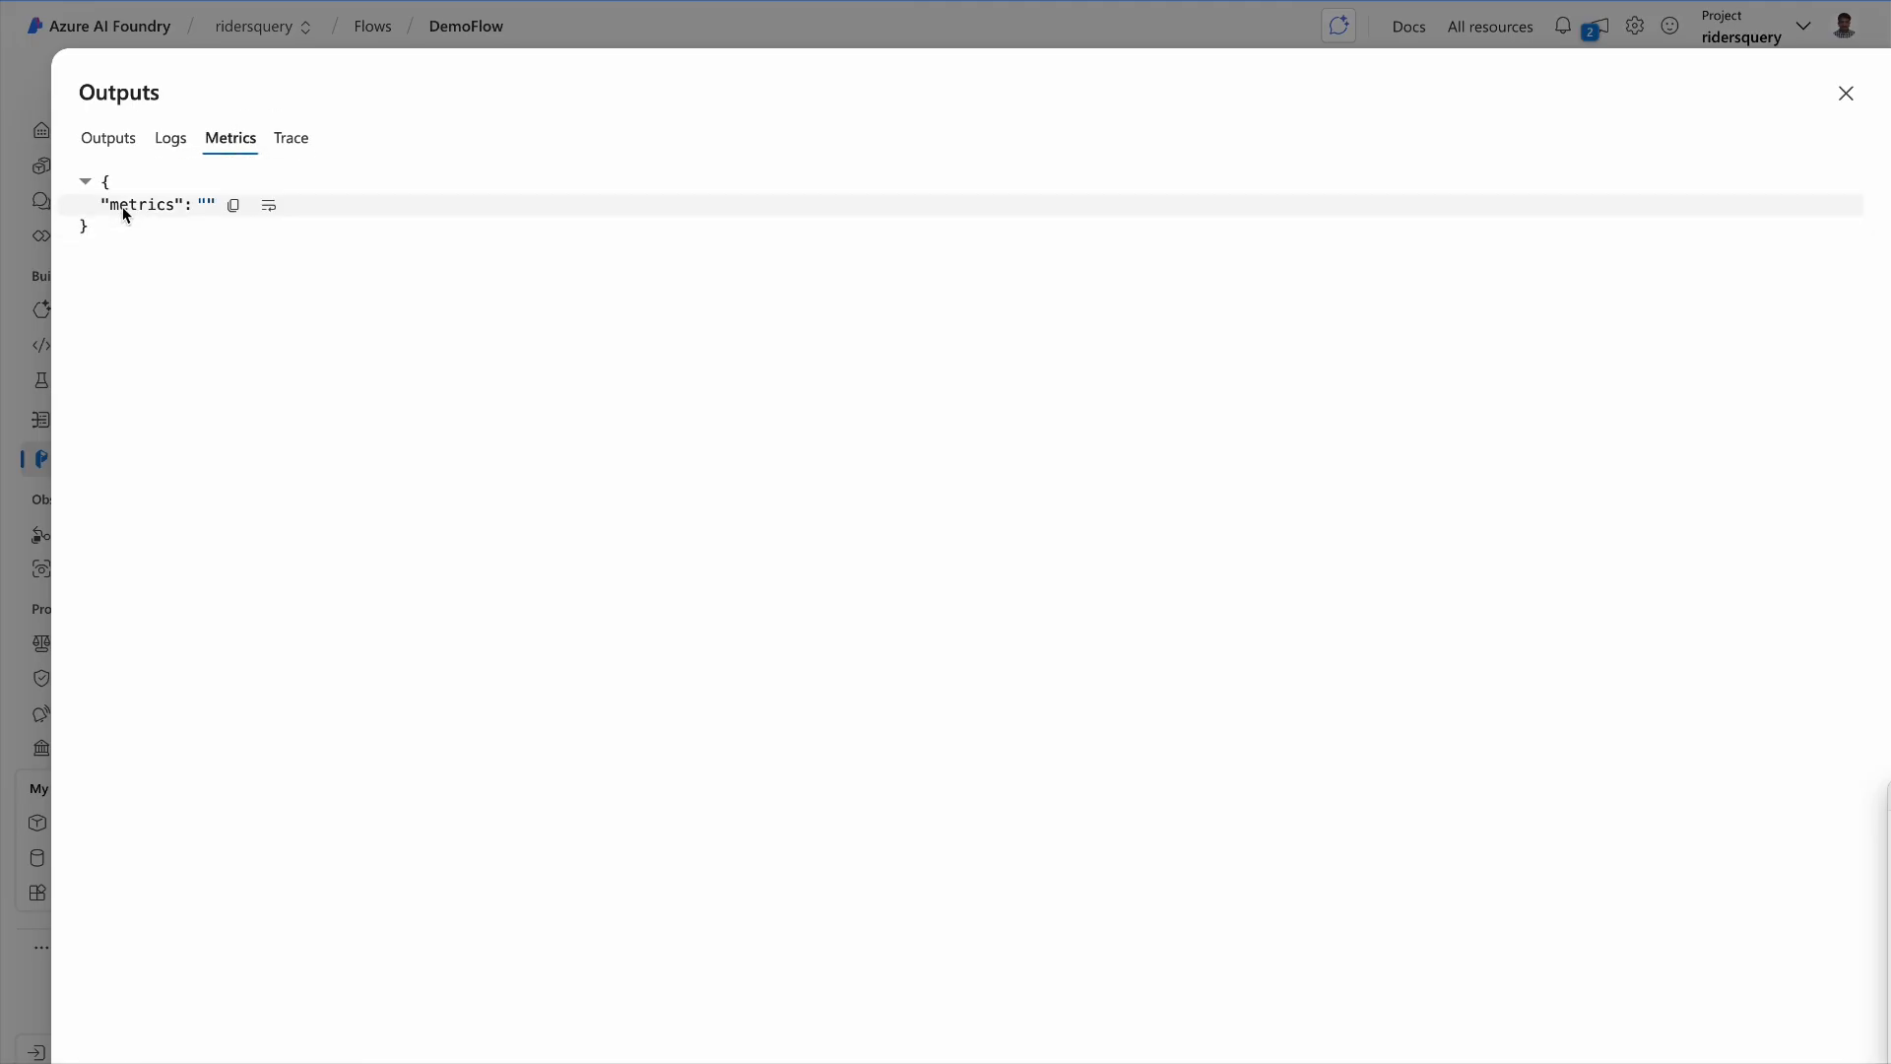
pyautogui.click(294, 138)
pyautogui.click(321, 248)
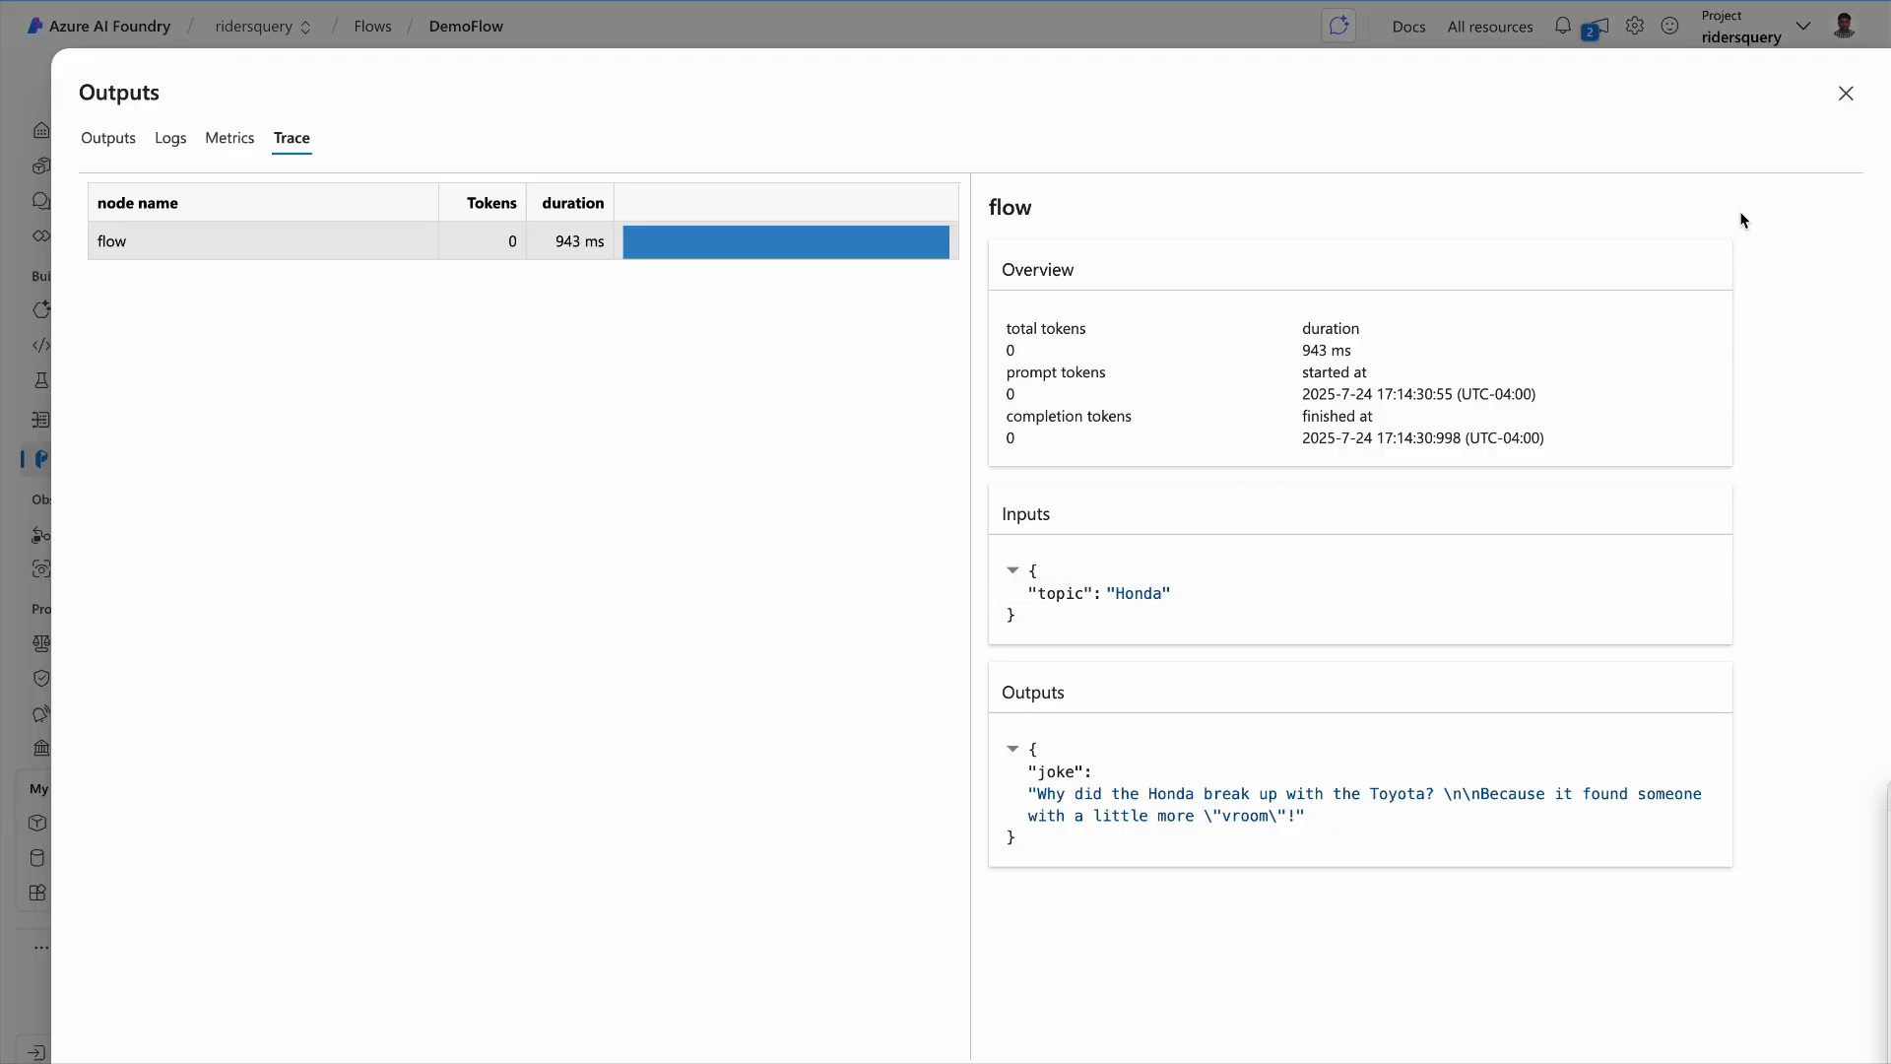
pyautogui.click(1846, 92)
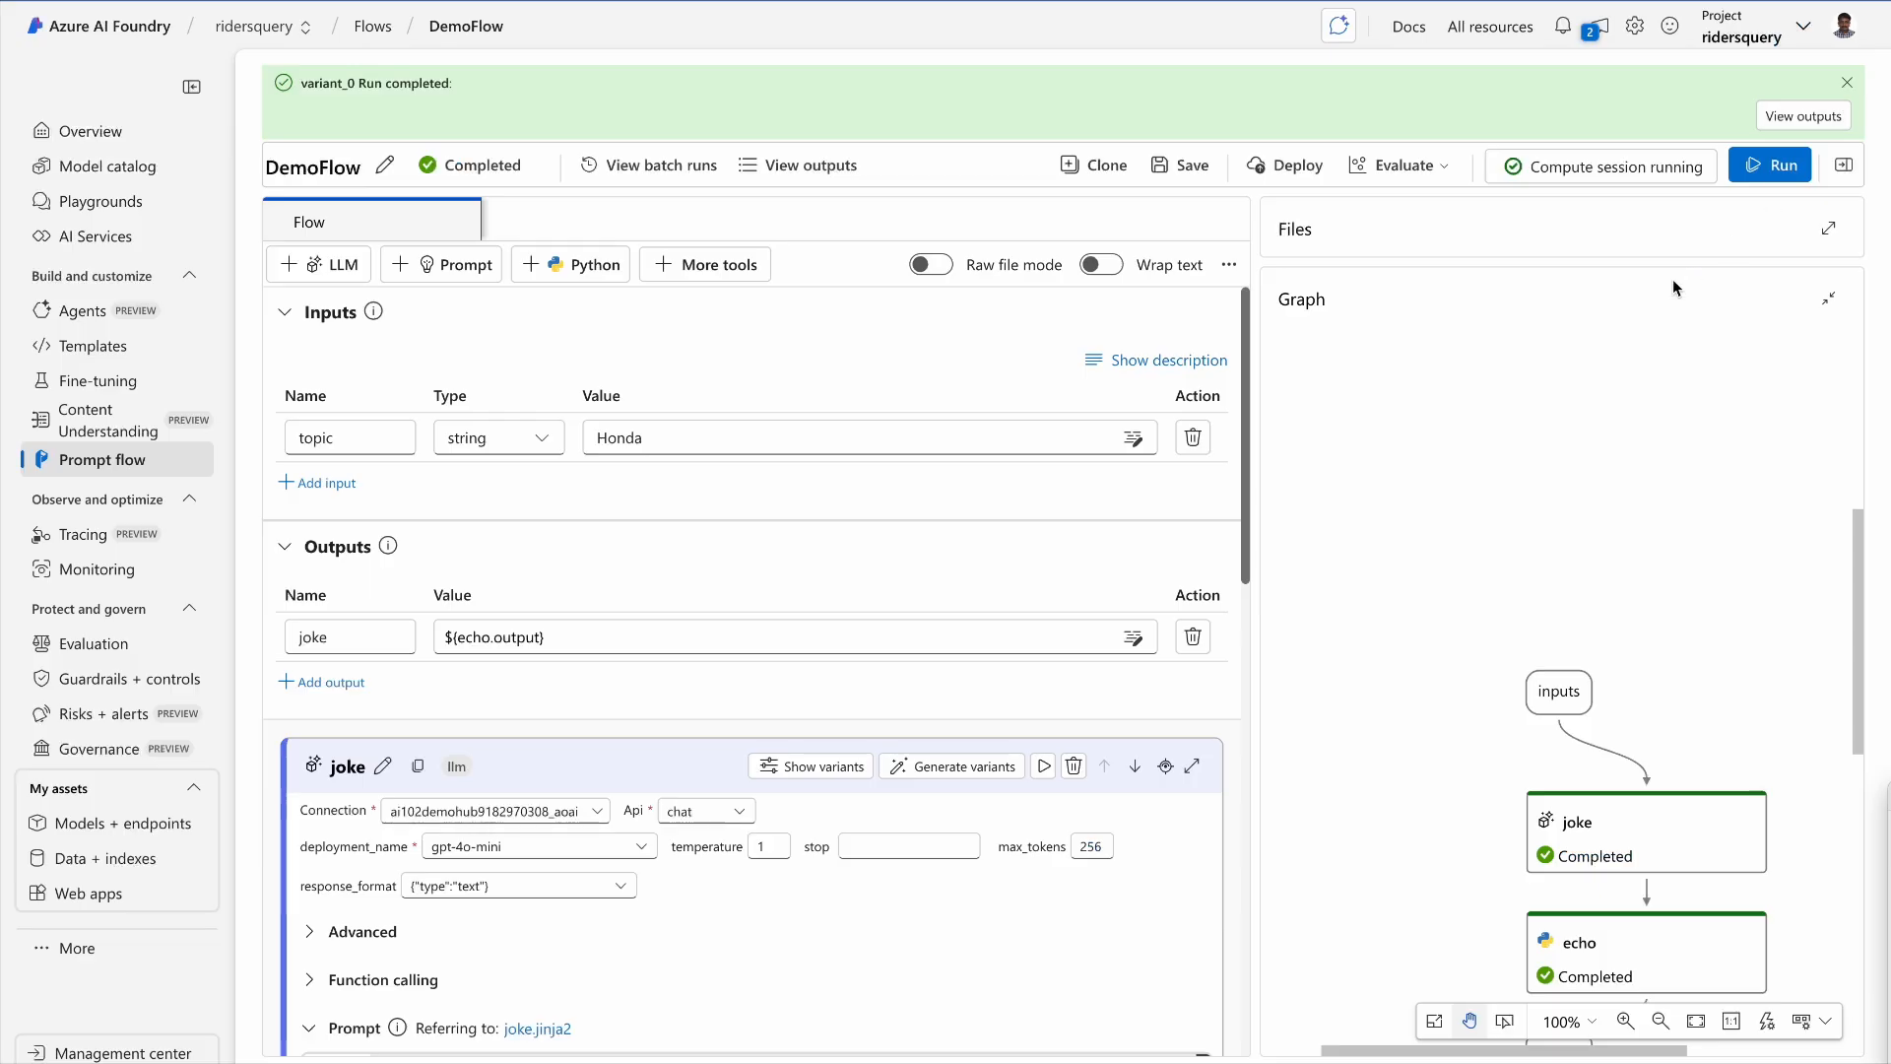
# - Review the running compute session's configuration and management options
pyautogui.click(1588, 171)
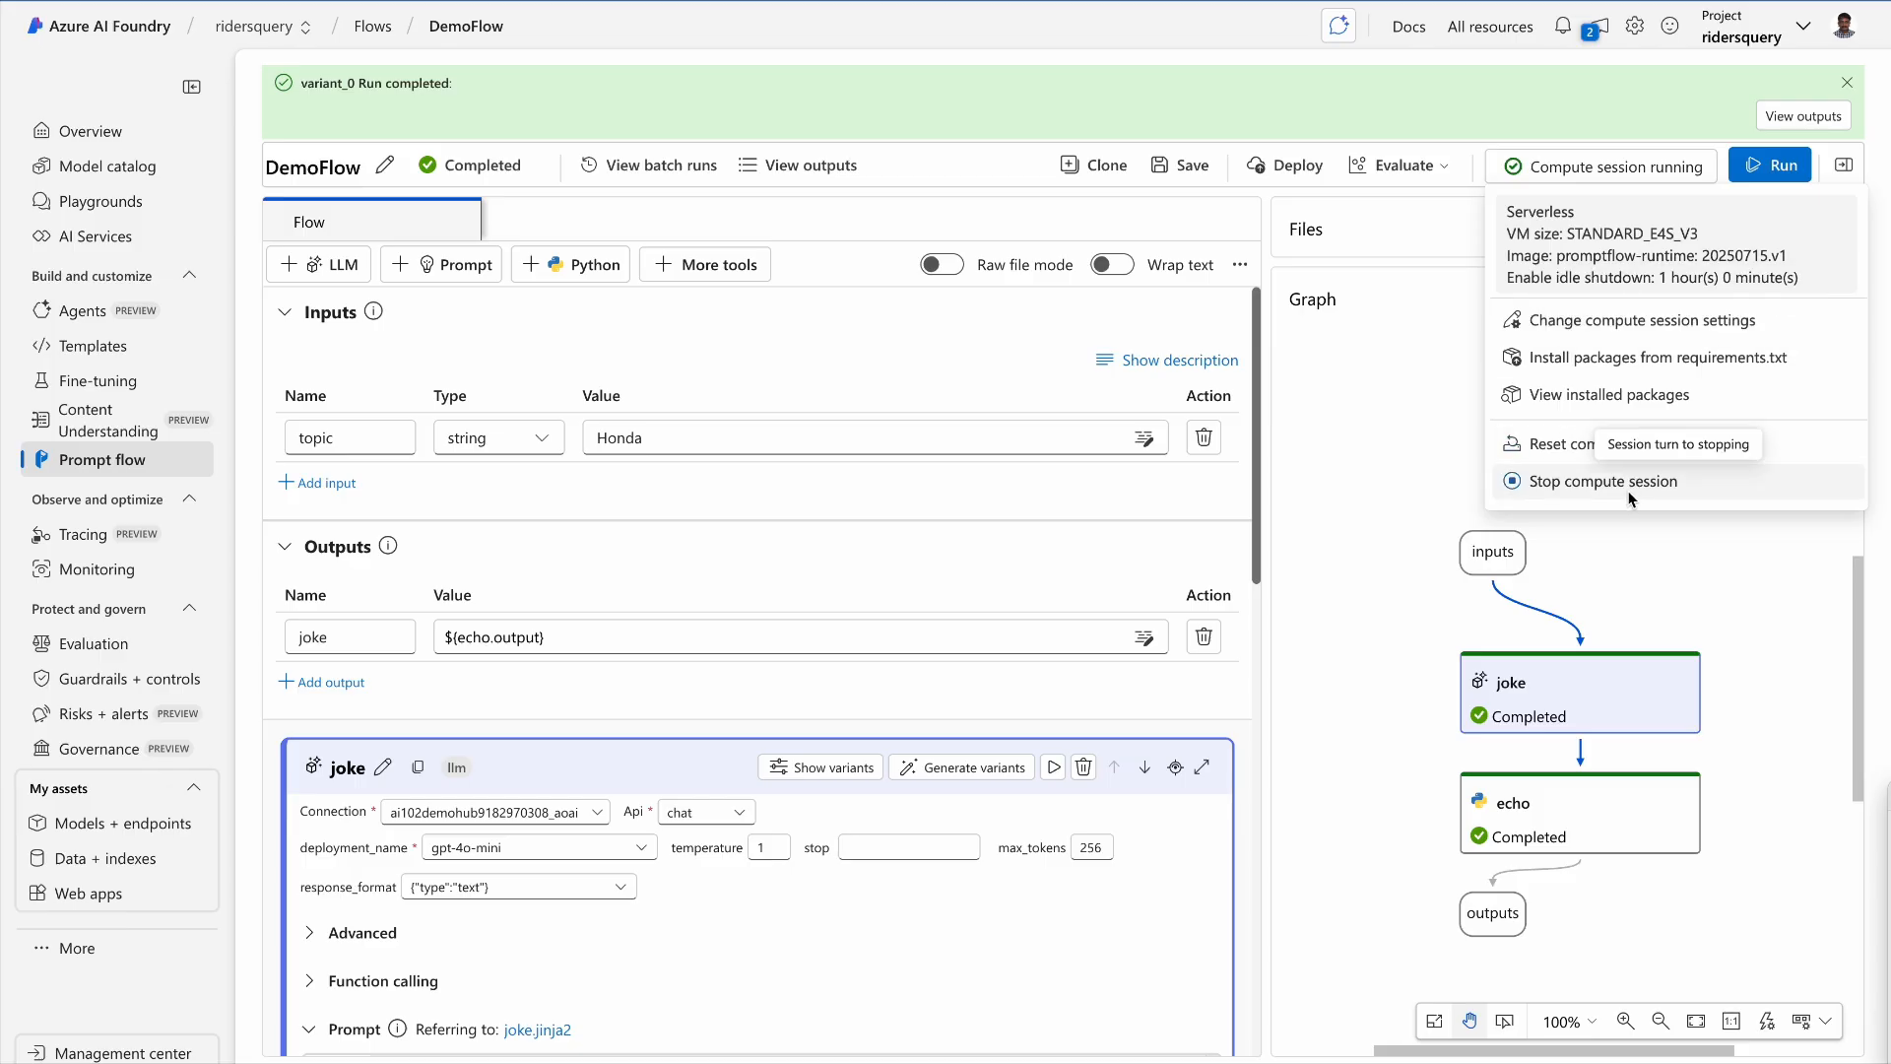
pyautogui.click(971, 230)
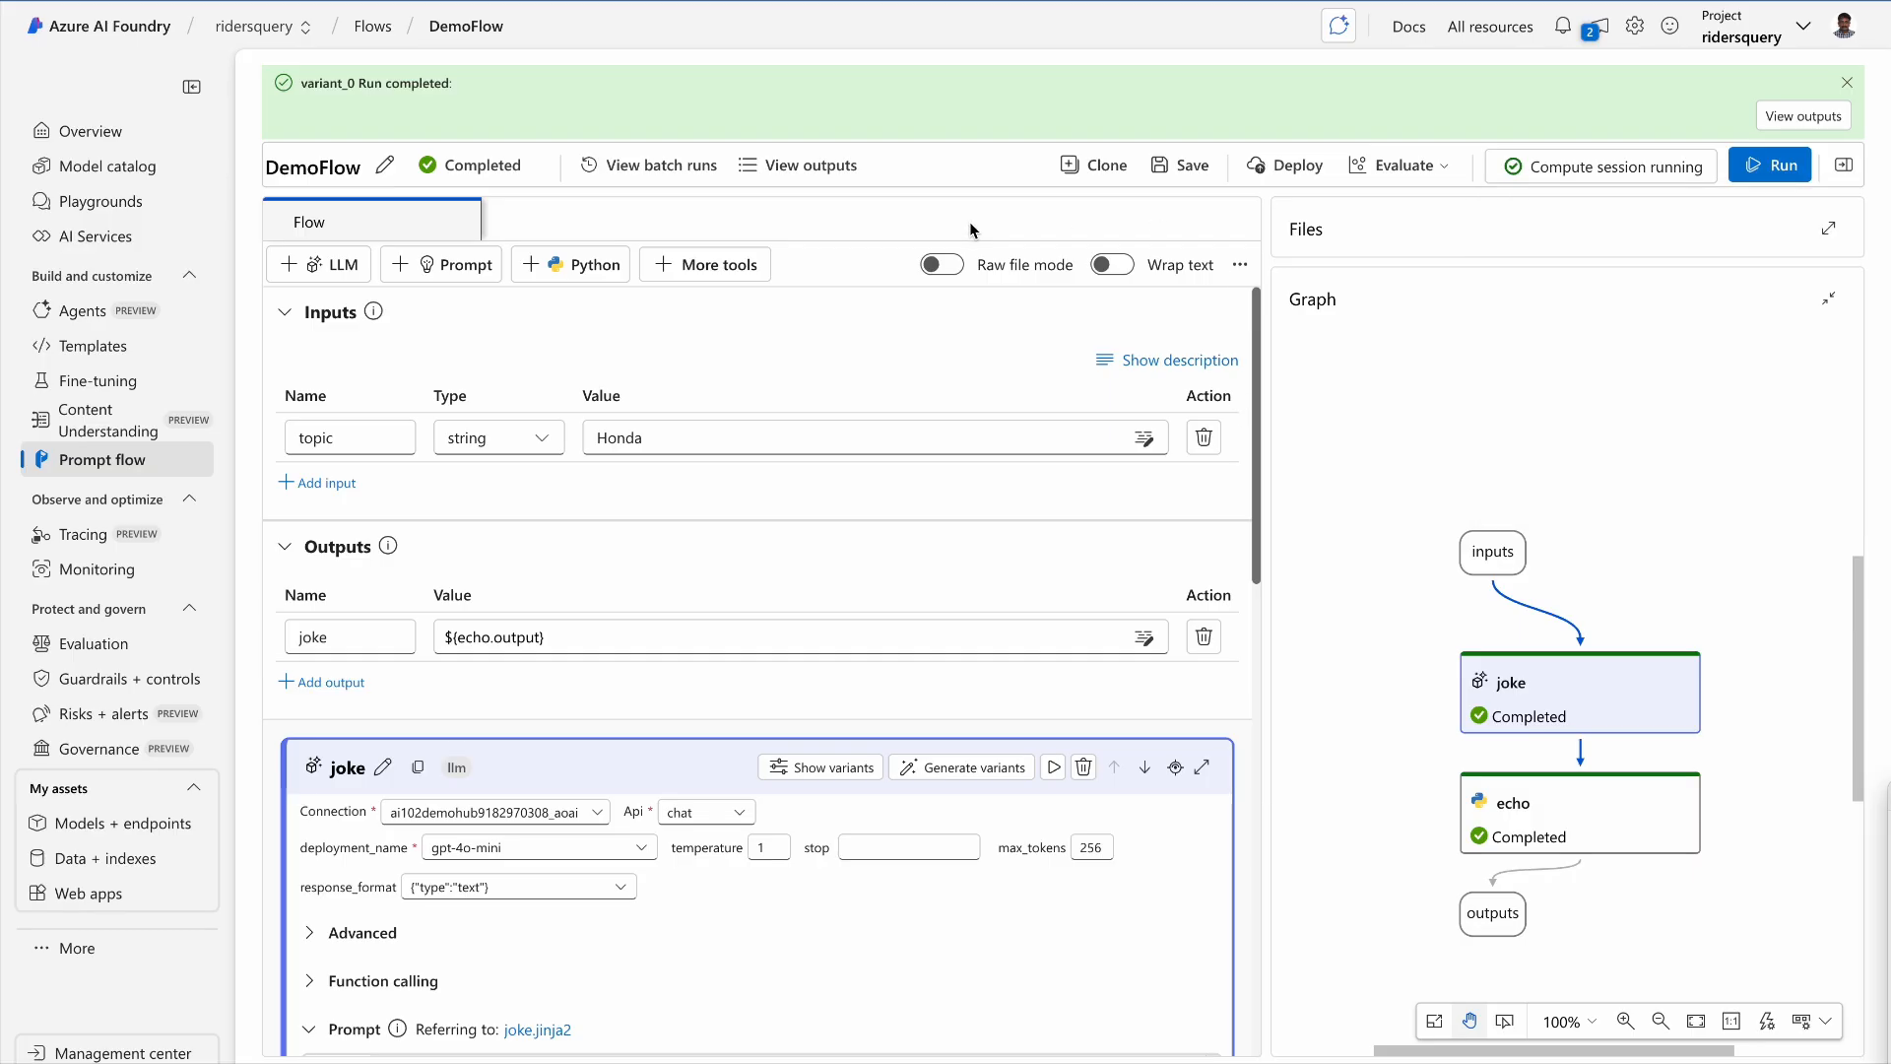
# - Show DemoFlow in raw file mode, expand its file list and open requirements.txt
pyautogui.click(942, 266)
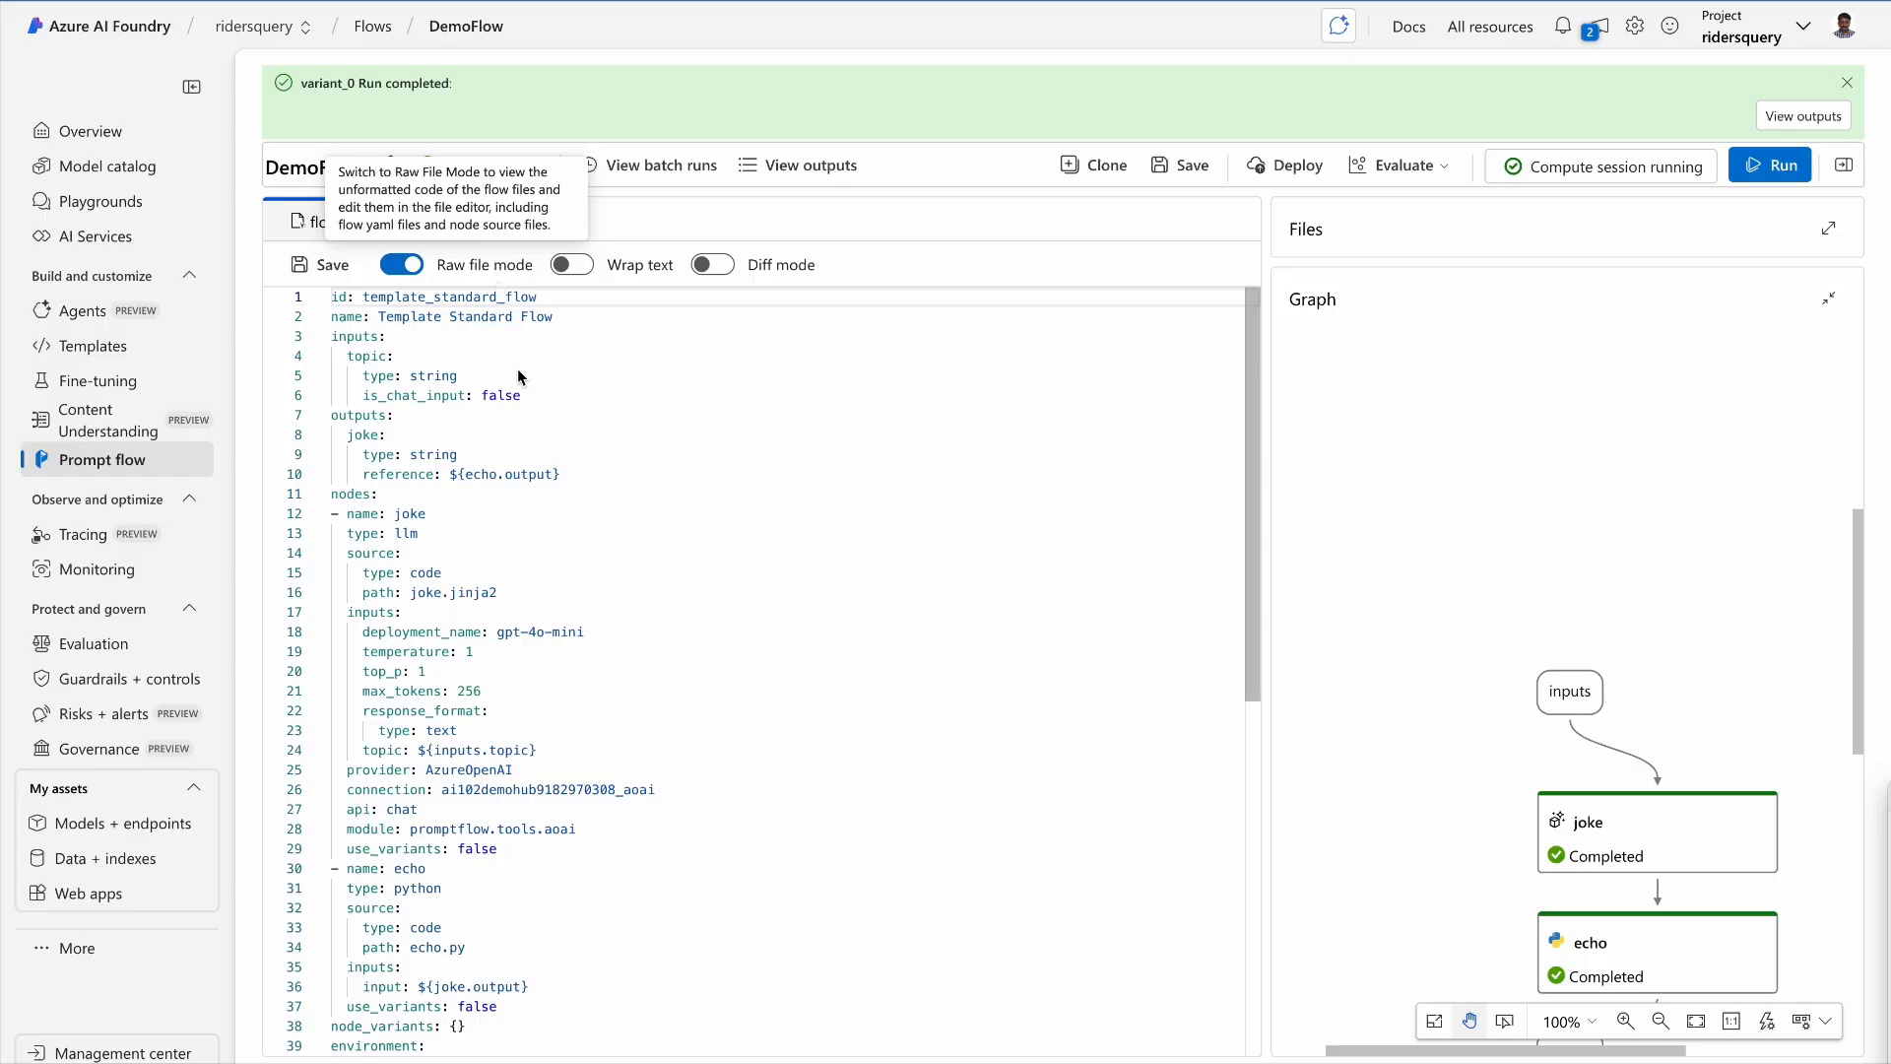
pyautogui.click(1829, 228)
pyautogui.scroll(-2, 1852, 385)
pyautogui.scroll(2, 1858, 414)
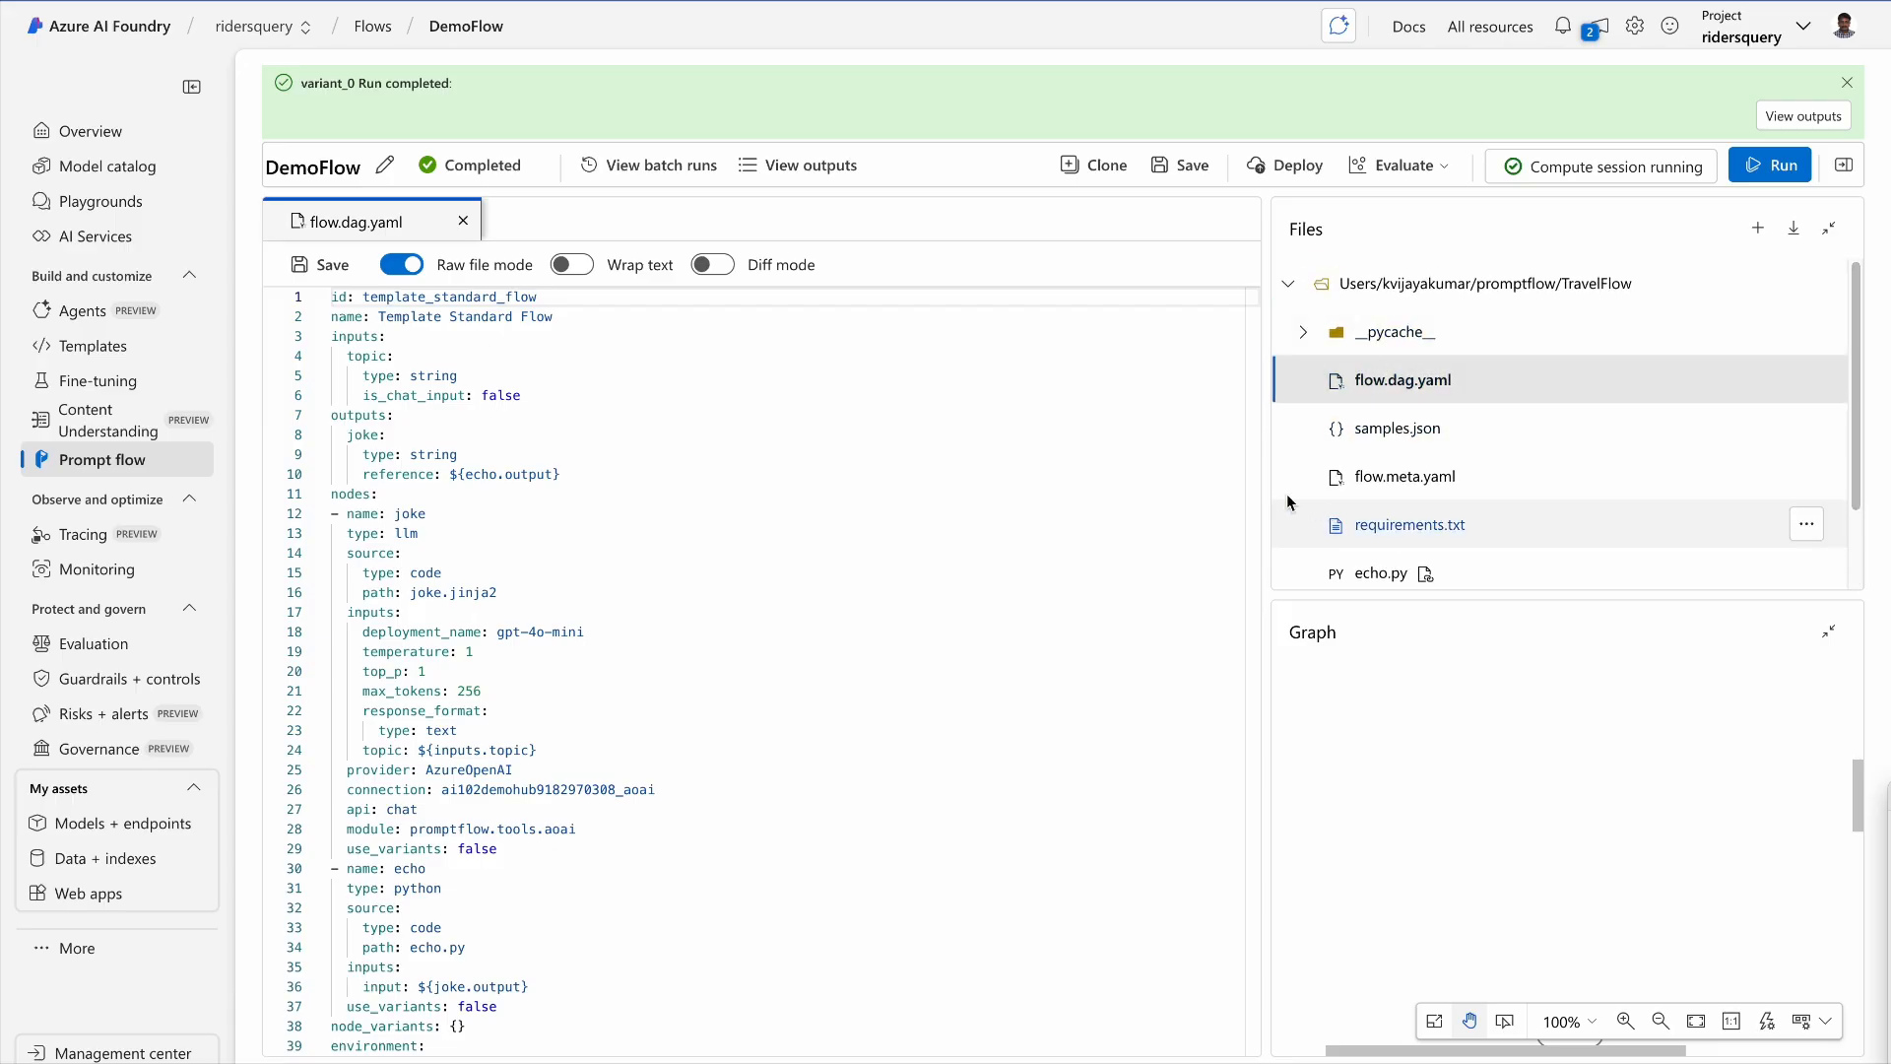
pyautogui.click(1406, 530)
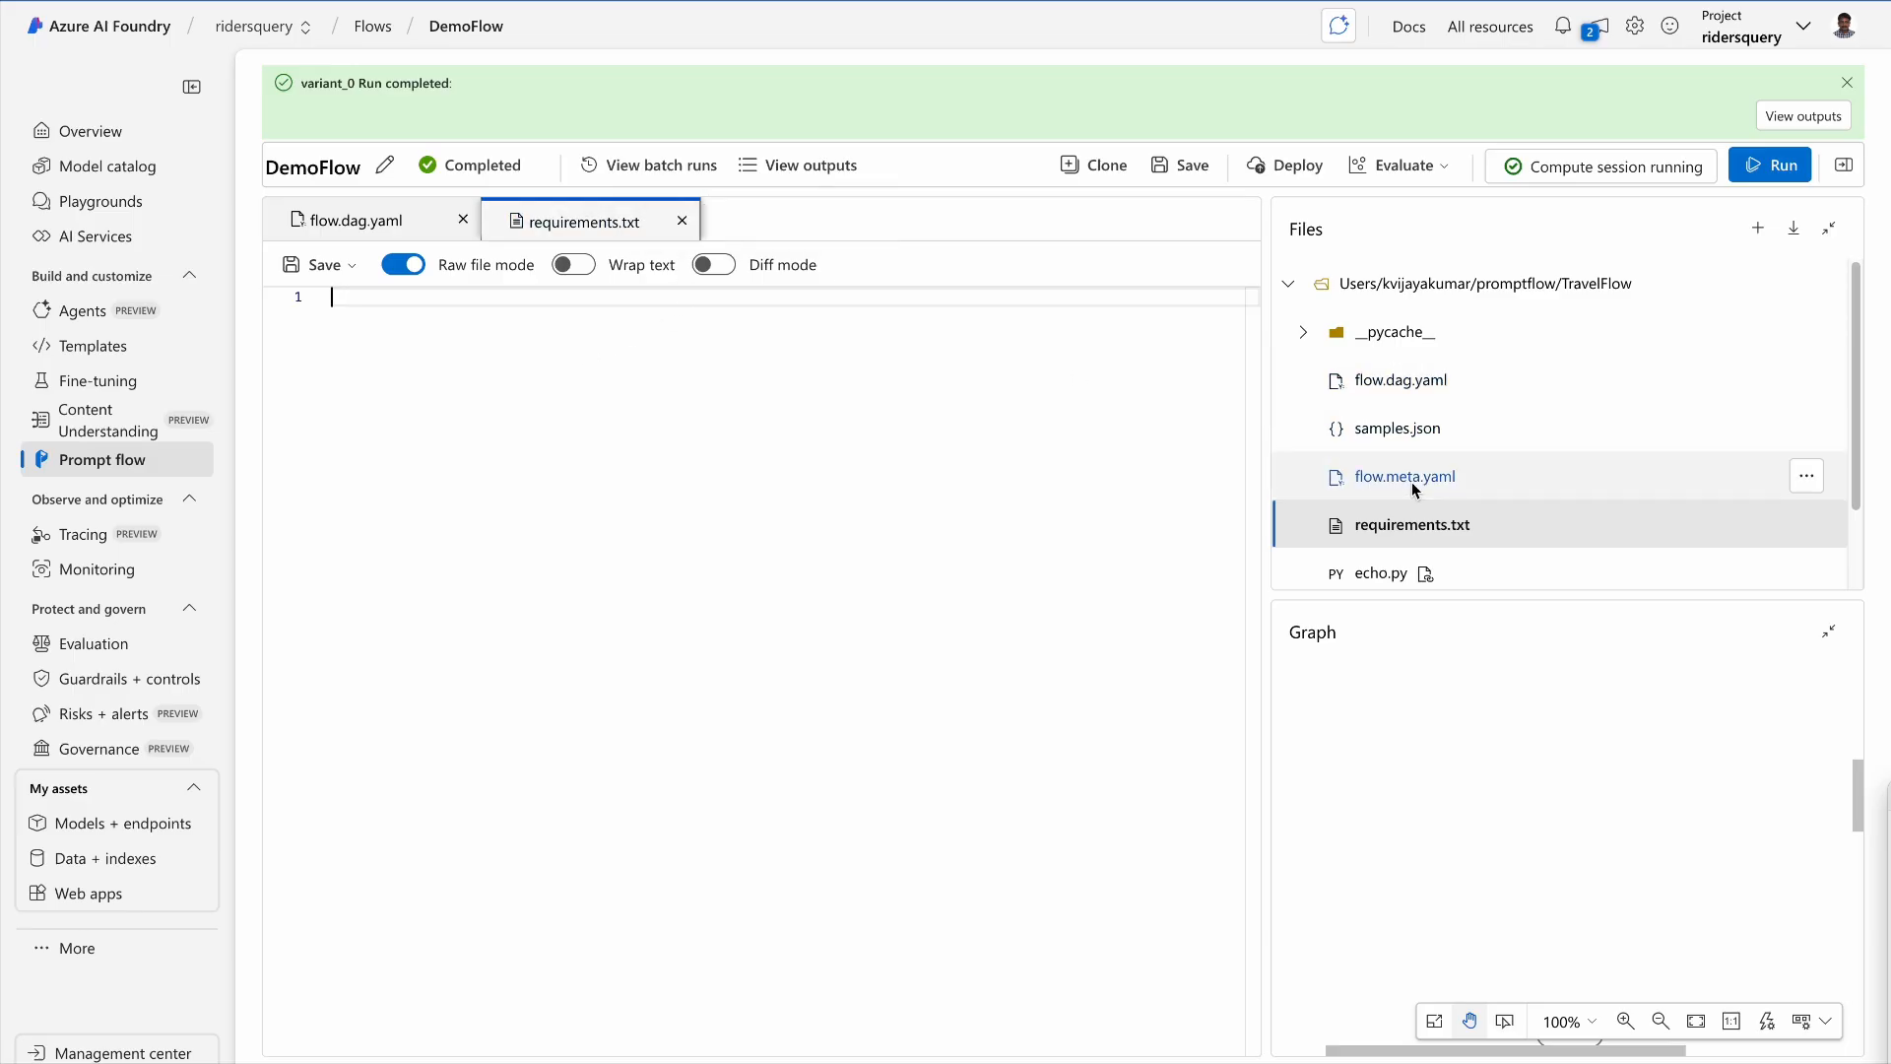
# - Turn off raw file mode and review the additional tools that can be added to the flow
pyautogui.click(403, 264)
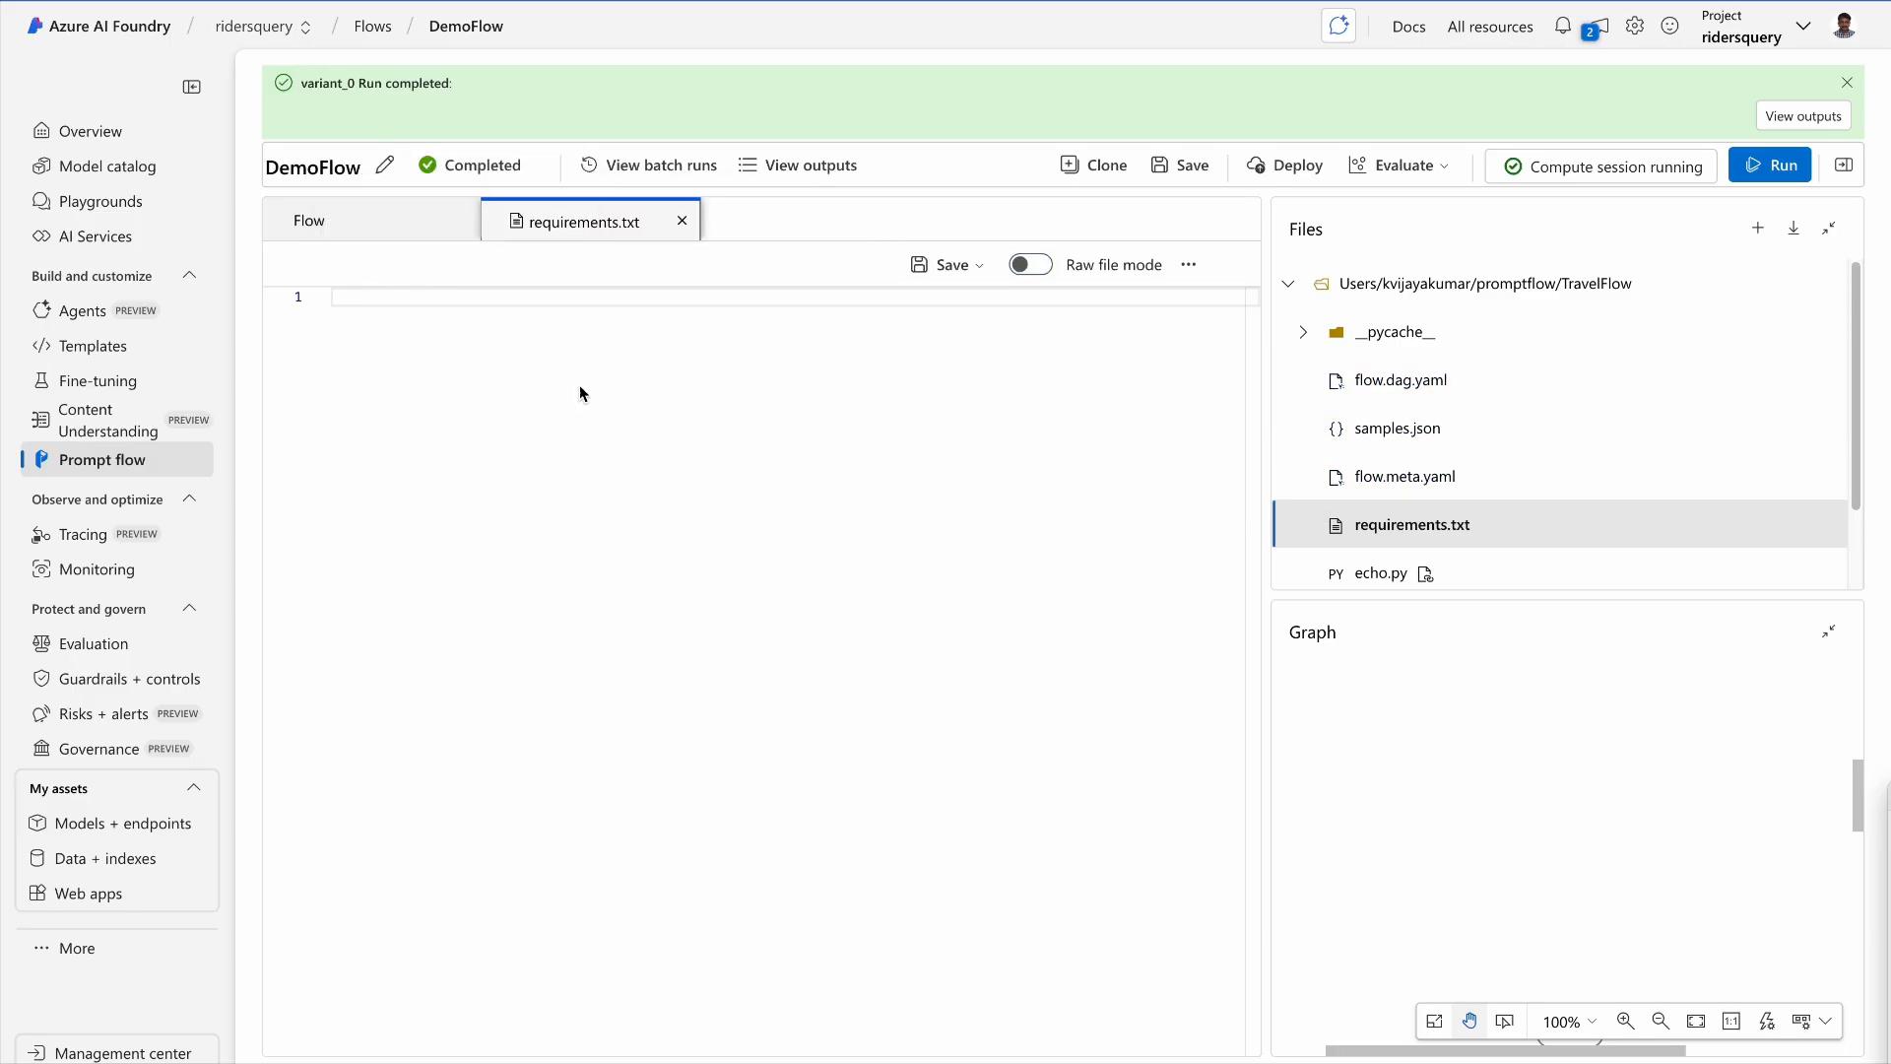
pyautogui.click(340, 232)
pyautogui.scroll(-3, 678, 457)
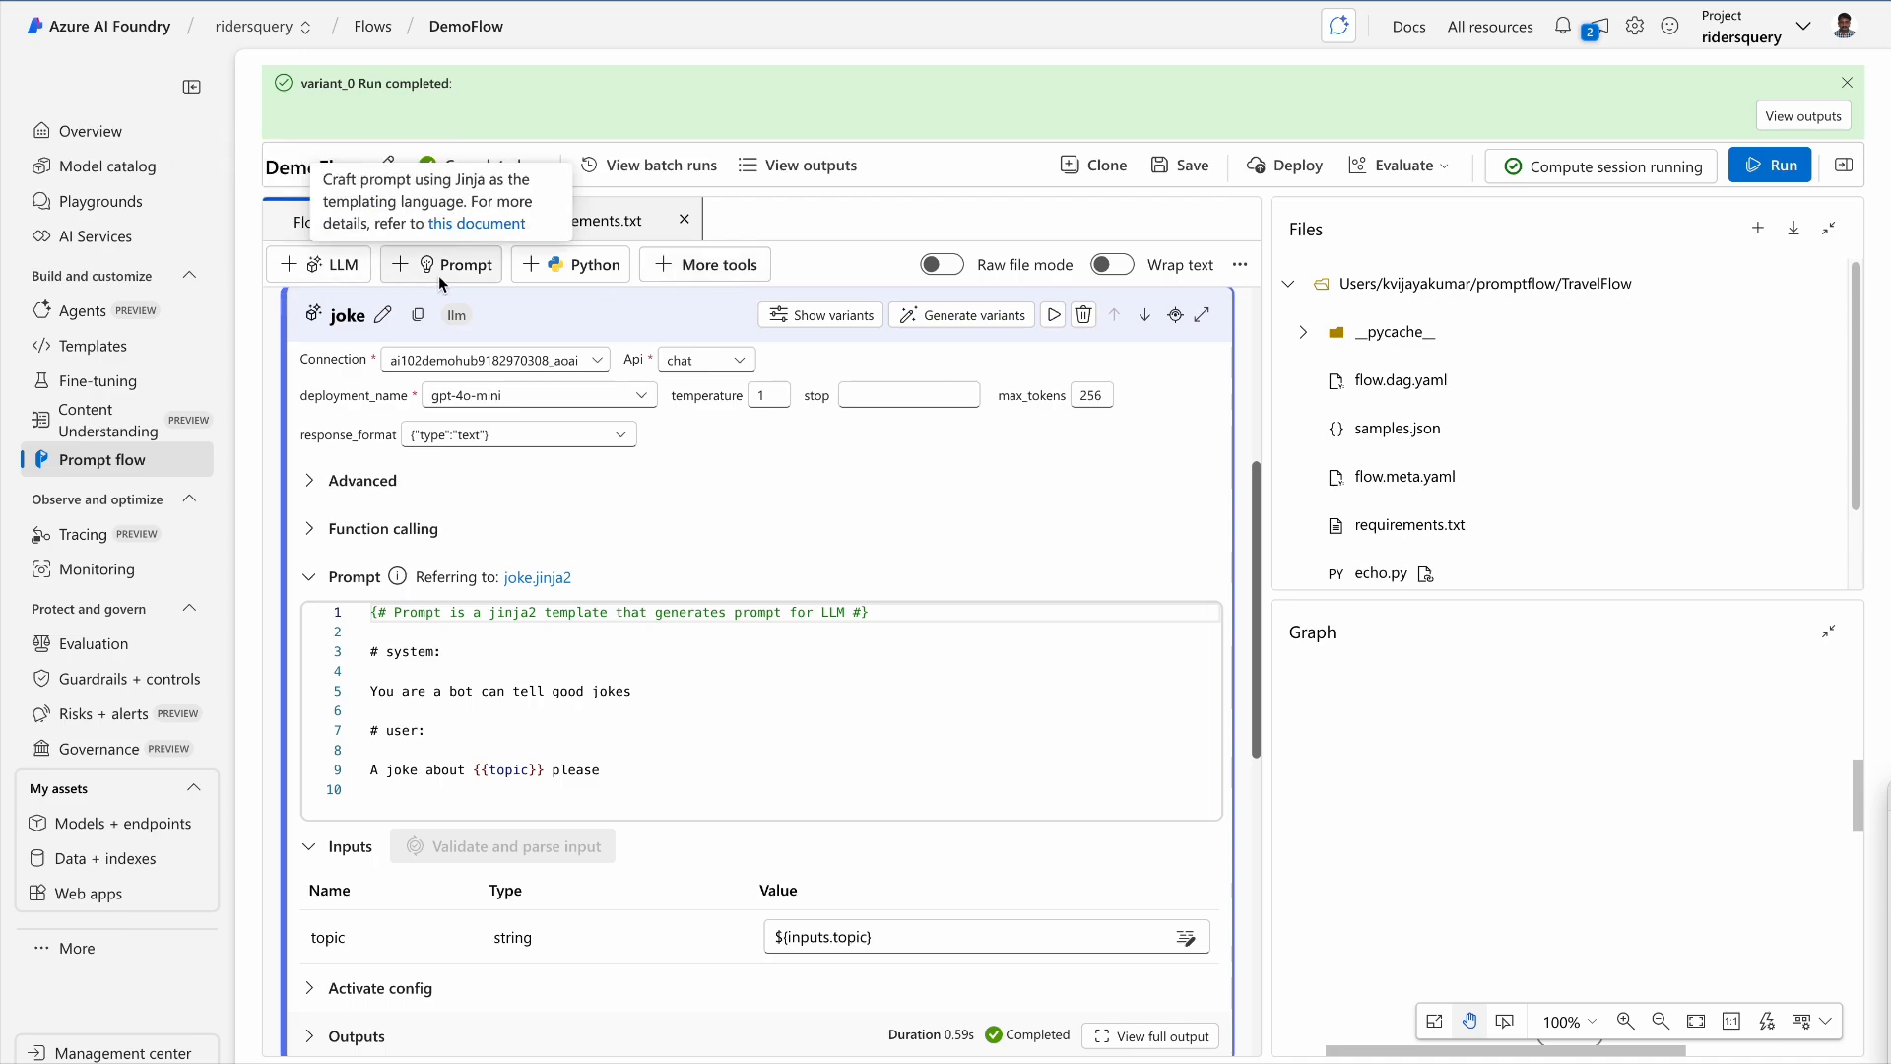
pyautogui.click(674, 274)
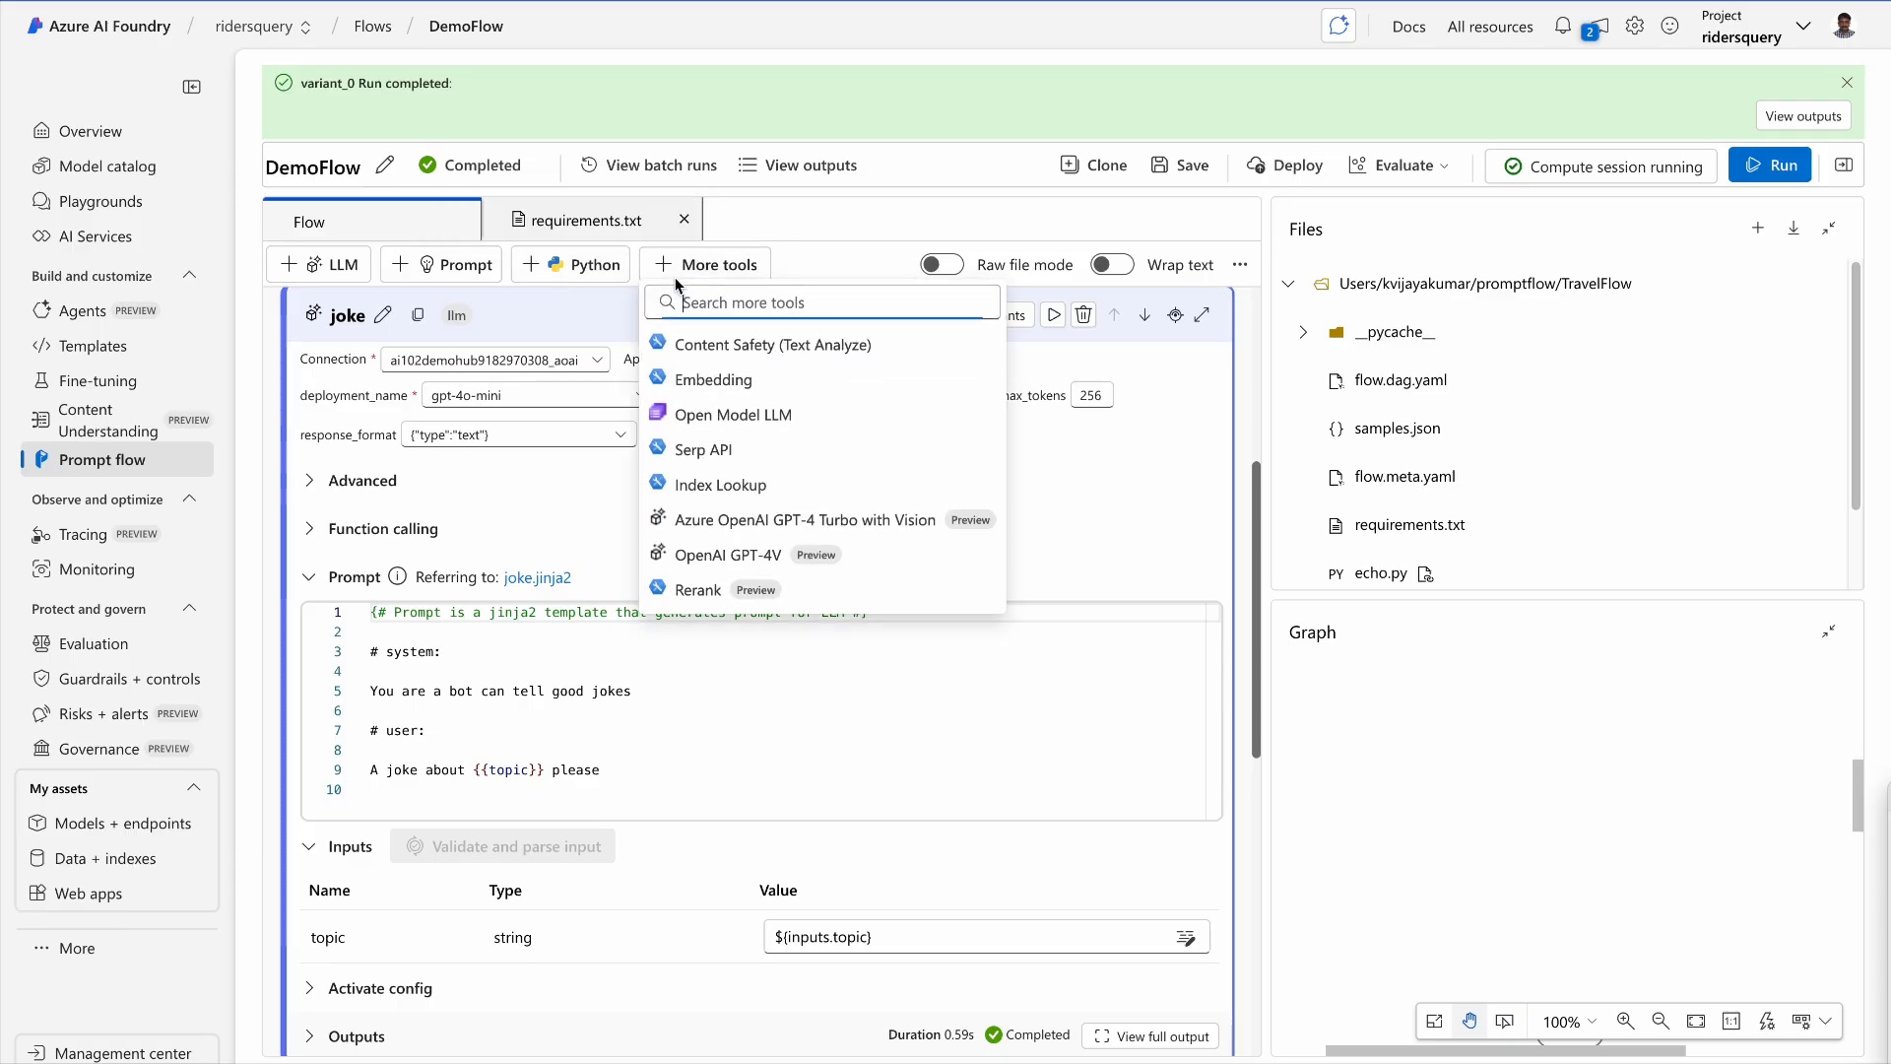